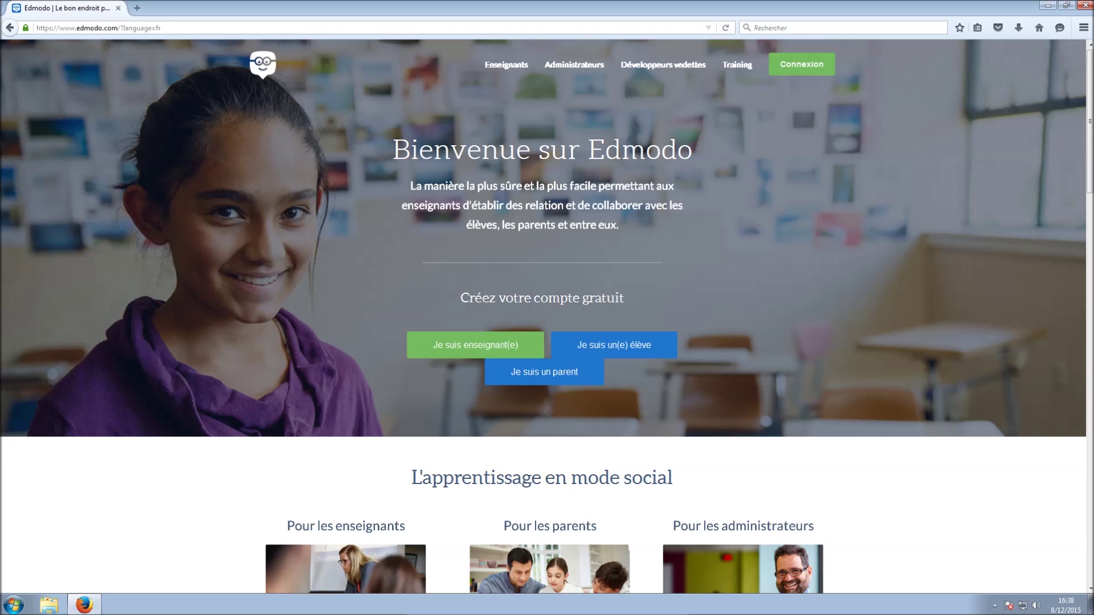
Sign up for a free teacher account with the account e-mail and a password
{"action": "left_click", "coordinate": [475, 345]}
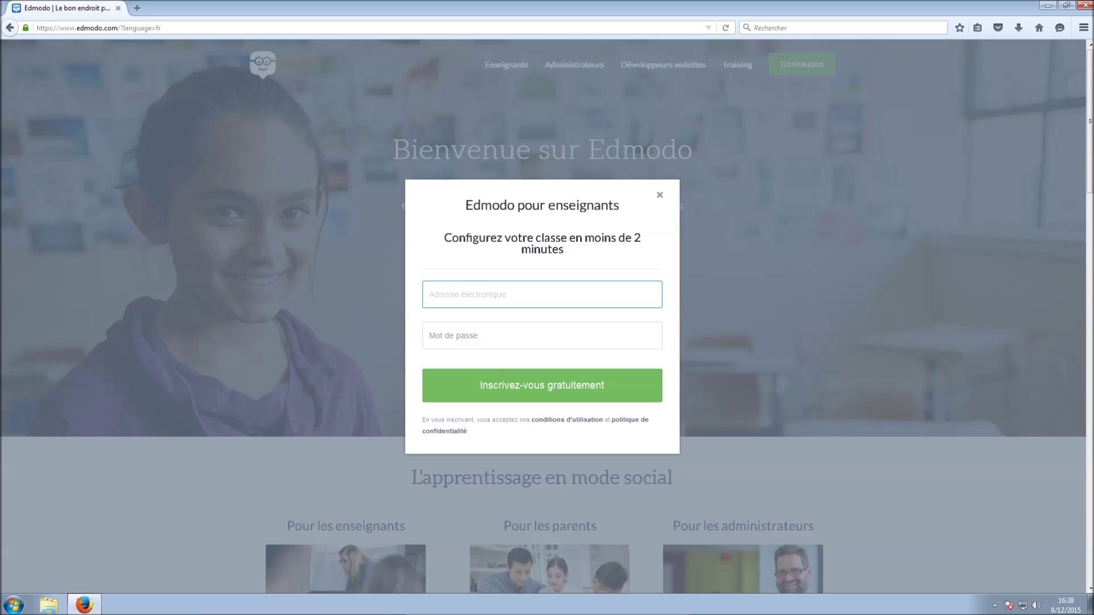
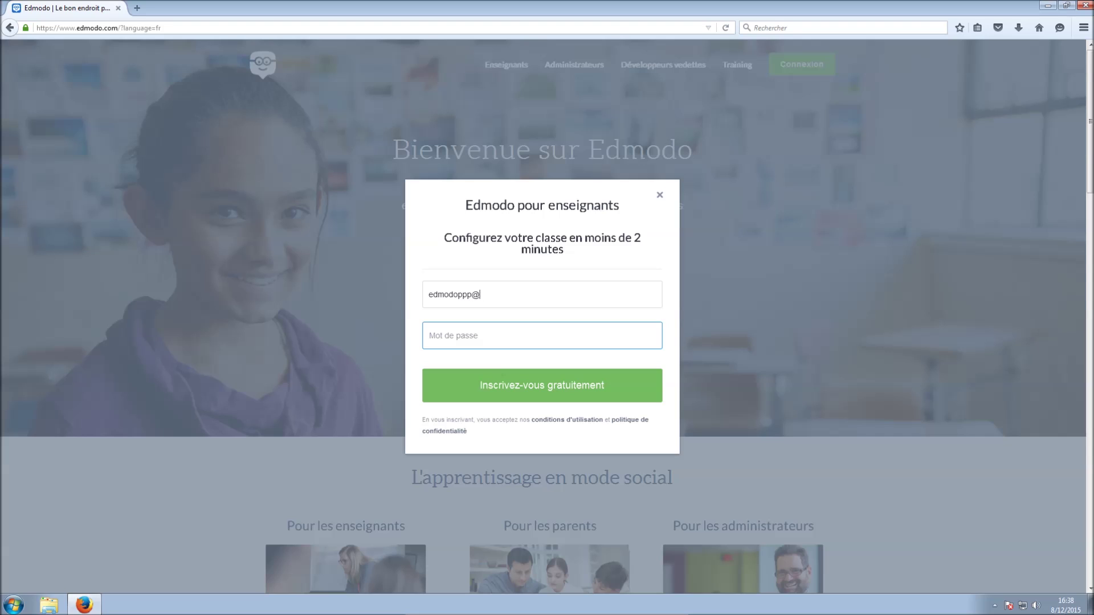
{"action": "key", "text": "Tab"}
{"action": "type", "text": "••••••"}
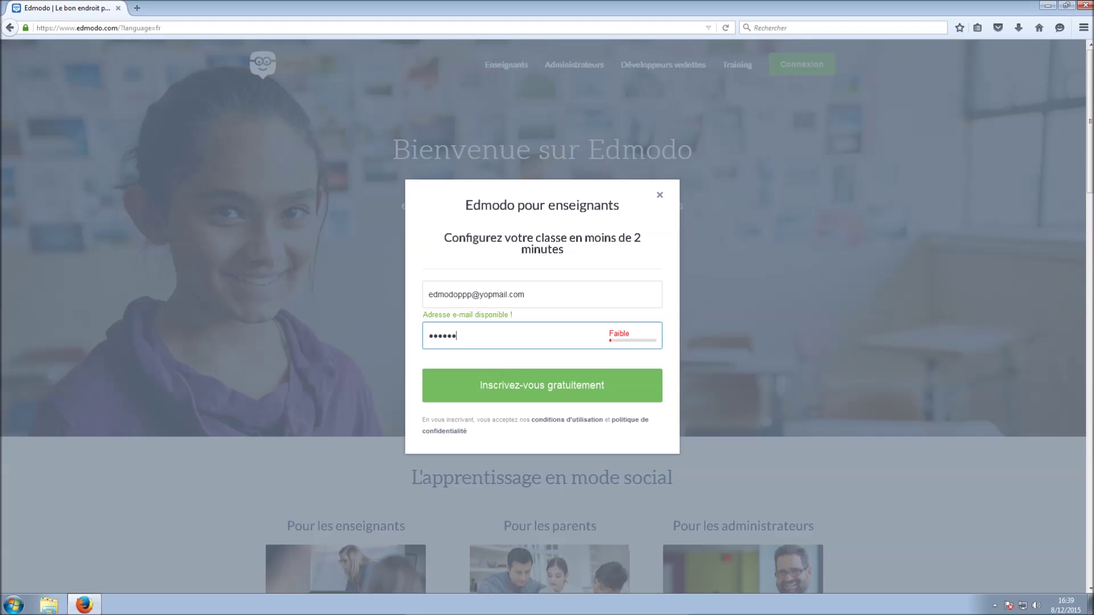
{"action": "left_click", "coordinate": [542, 386]}
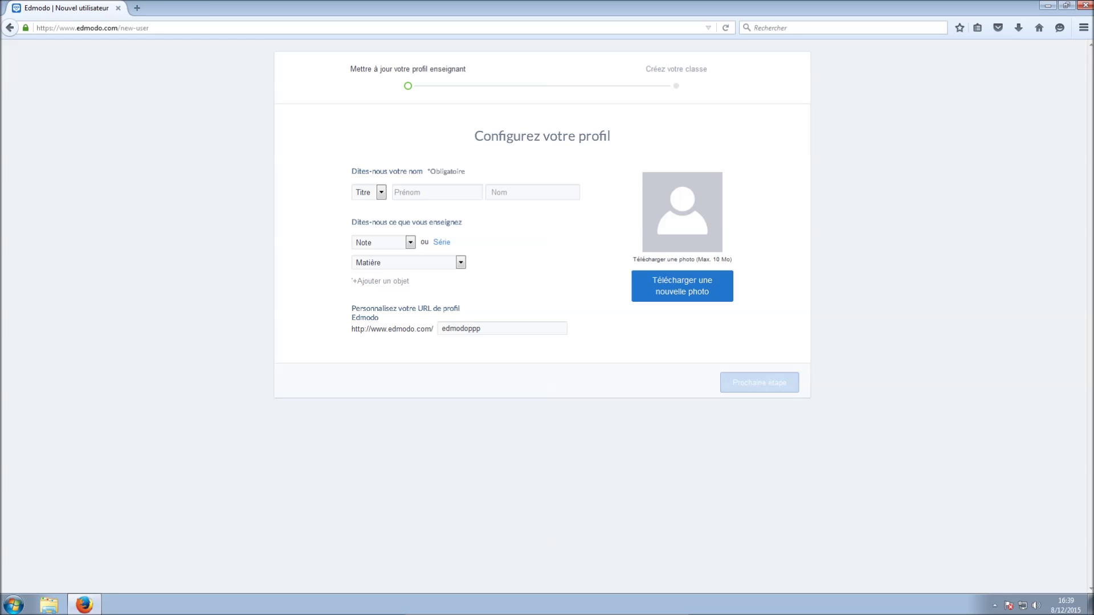
Choose M. as the title on the teacher profile
{"action": "left_click", "coordinate": [381, 193]}
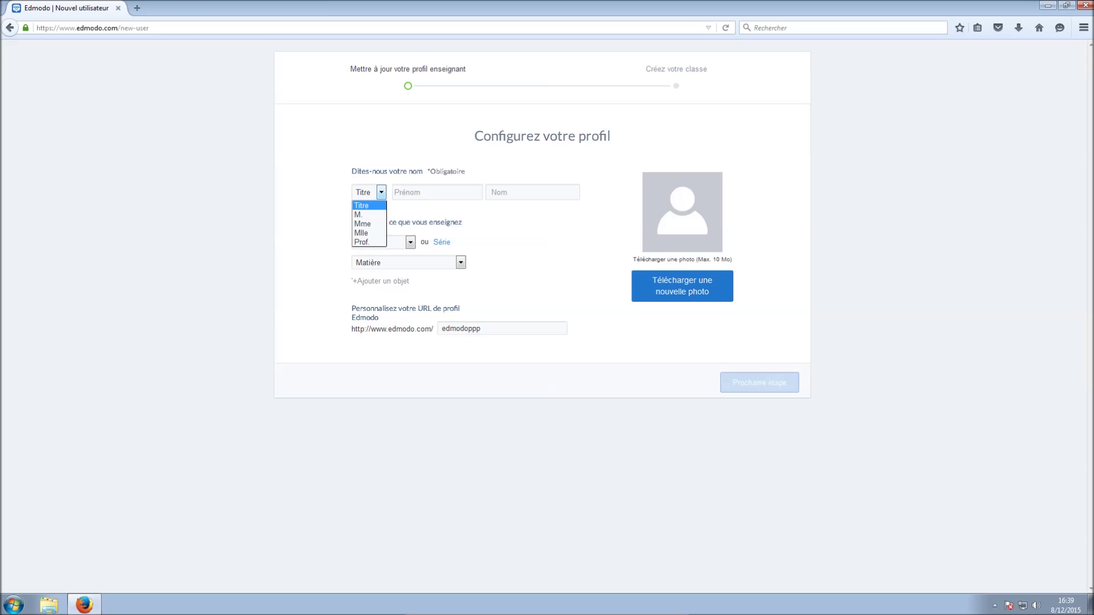
{"action": "key", "text": "Down"}
{"action": "key", "text": "Down"}
{"action": "key", "text": "Down"}
{"action": "key", "text": "Up"}
{"action": "key", "text": "Up"}
{"action": "key", "text": "Up"}
{"action": "key", "text": "Return"}
Enter the teacher's first name and last name in the profile
{"action": "key", "text": "Tab"}
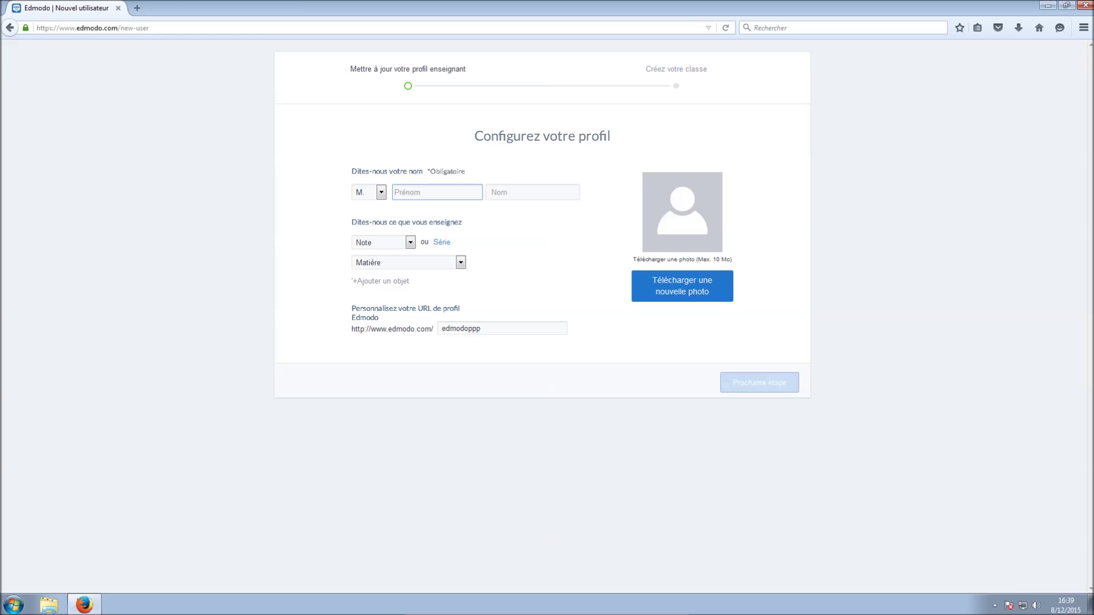
{"action": "key", "text": "Tab"}
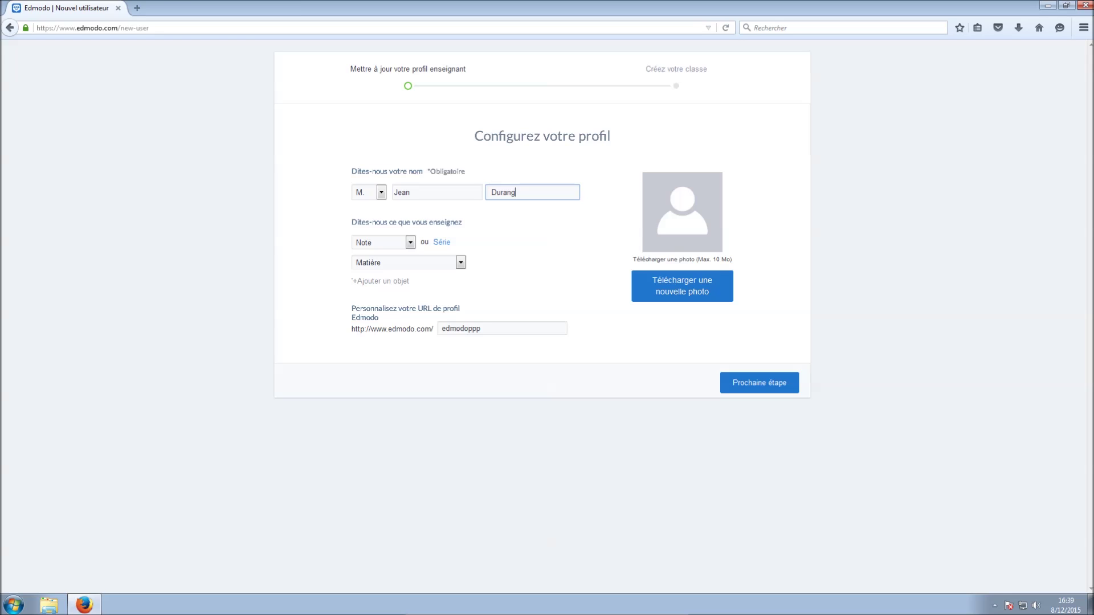
{"action": "left_click", "coordinate": [410, 243]}
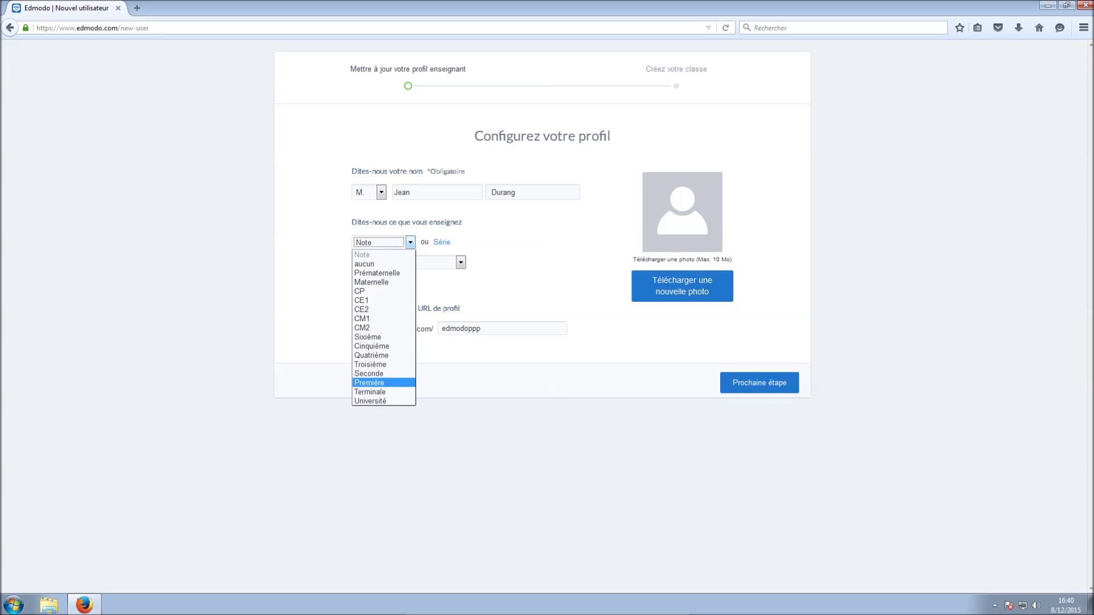
Pick Première as the grade level and Mathématique as the subject
{"action": "left_click", "coordinate": [369, 383]}
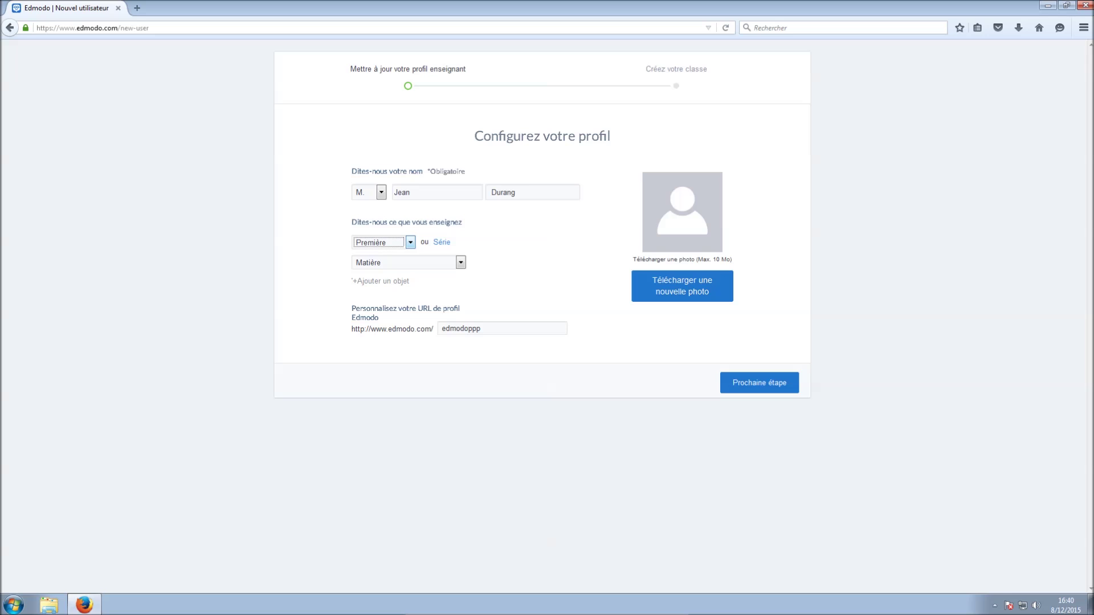
{"action": "left_click", "coordinate": [461, 262]}
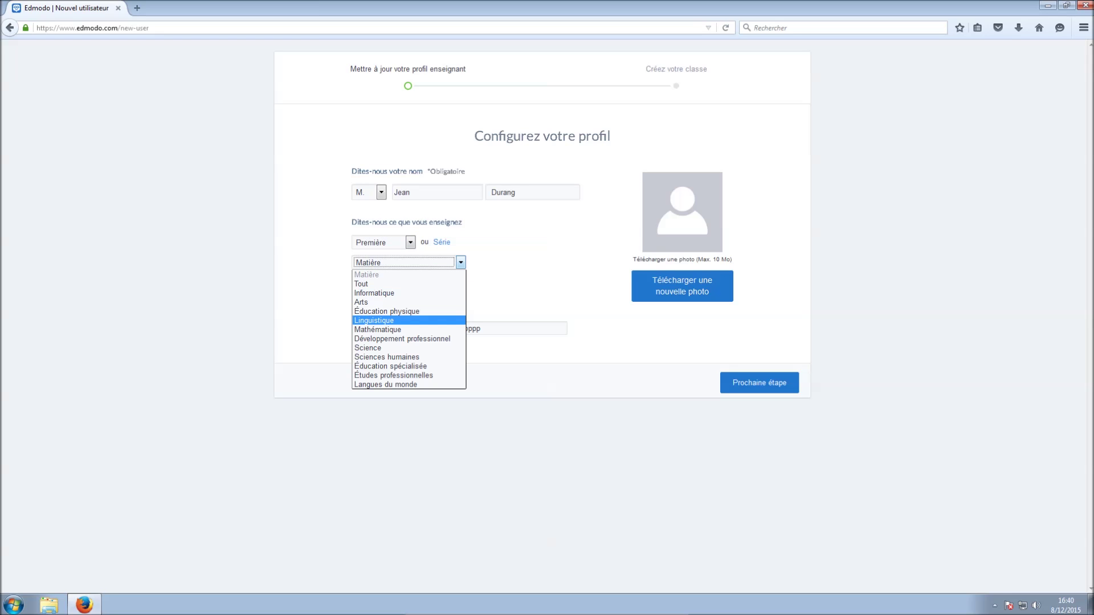
{"action": "left_click", "coordinate": [378, 329]}
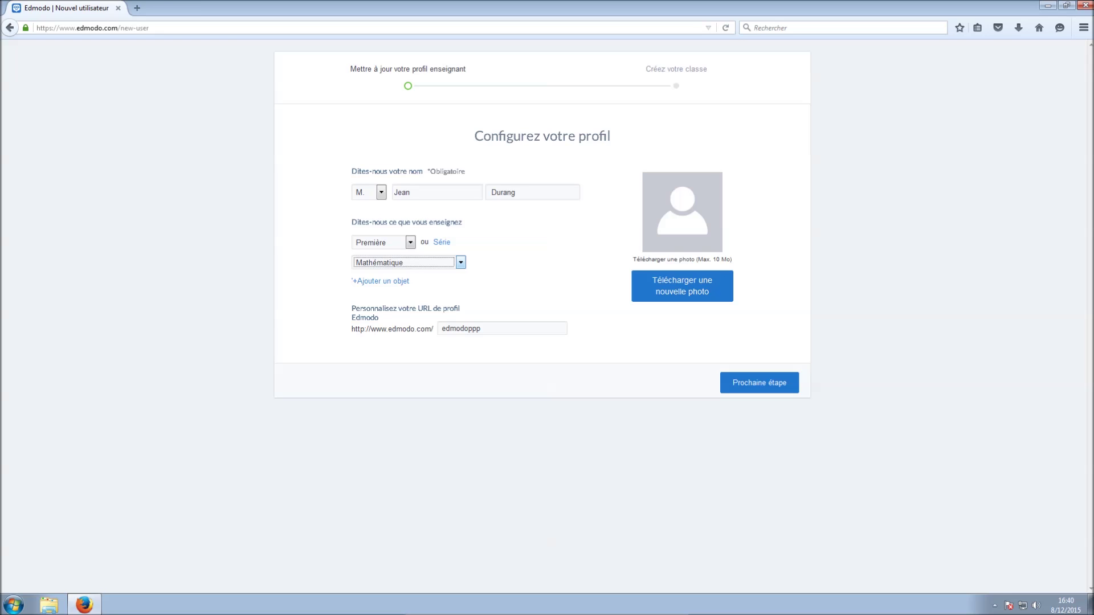
Name the first class '1D - Mathématique' and finish setup to the home page
{"action": "left_click", "coordinate": [759, 383]}
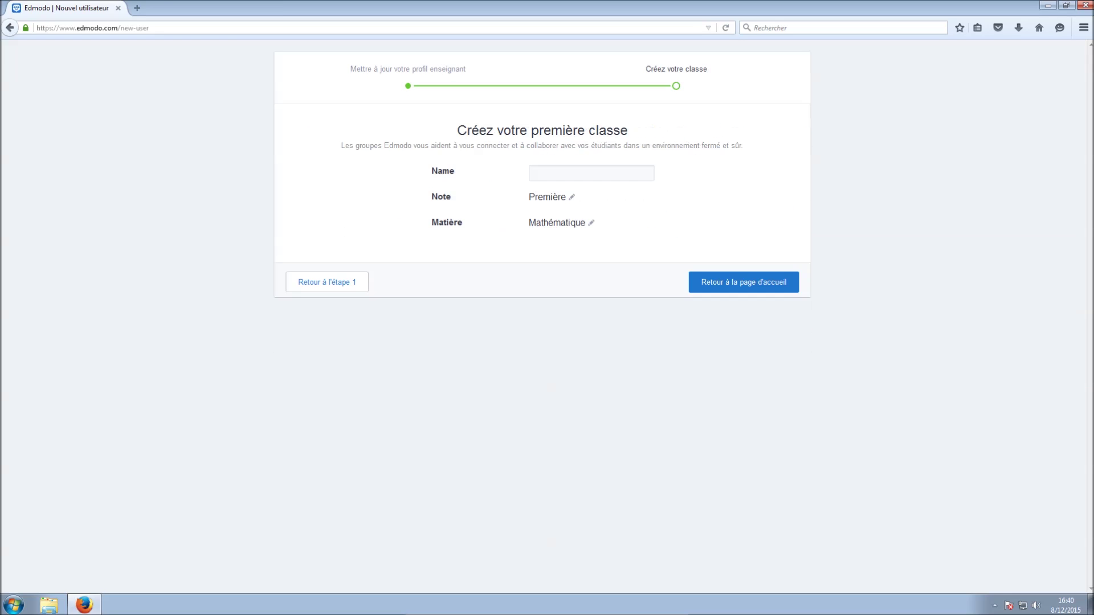
{"action": "left_click", "coordinate": [591, 173]}
{"action": "type", "text": "1D - Mathé"}
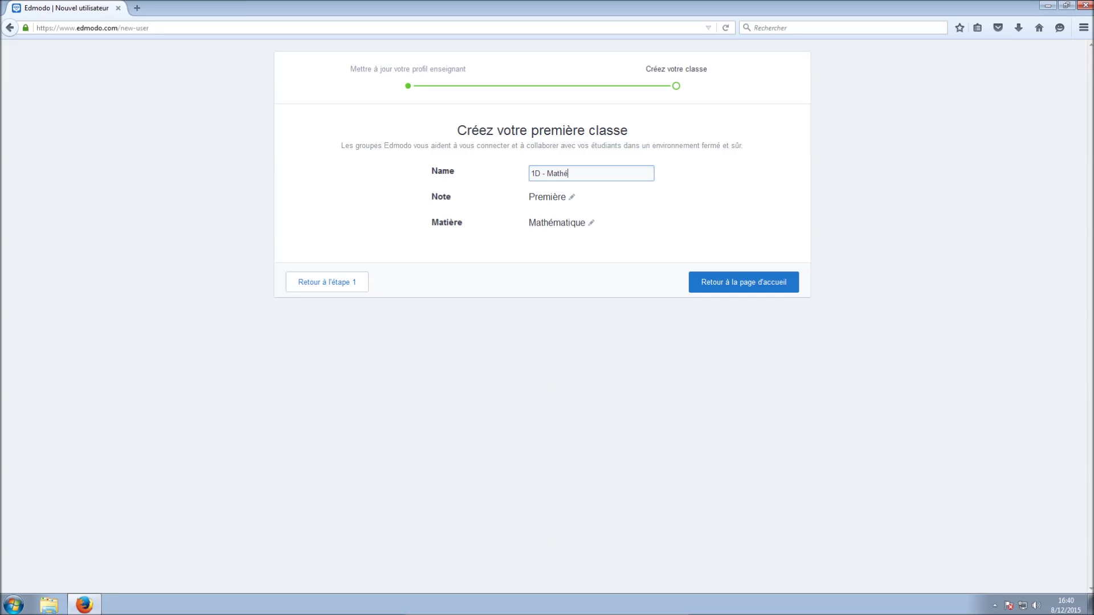
{"action": "type", "text": "matique"}
{"action": "left_click", "coordinate": [744, 282]}
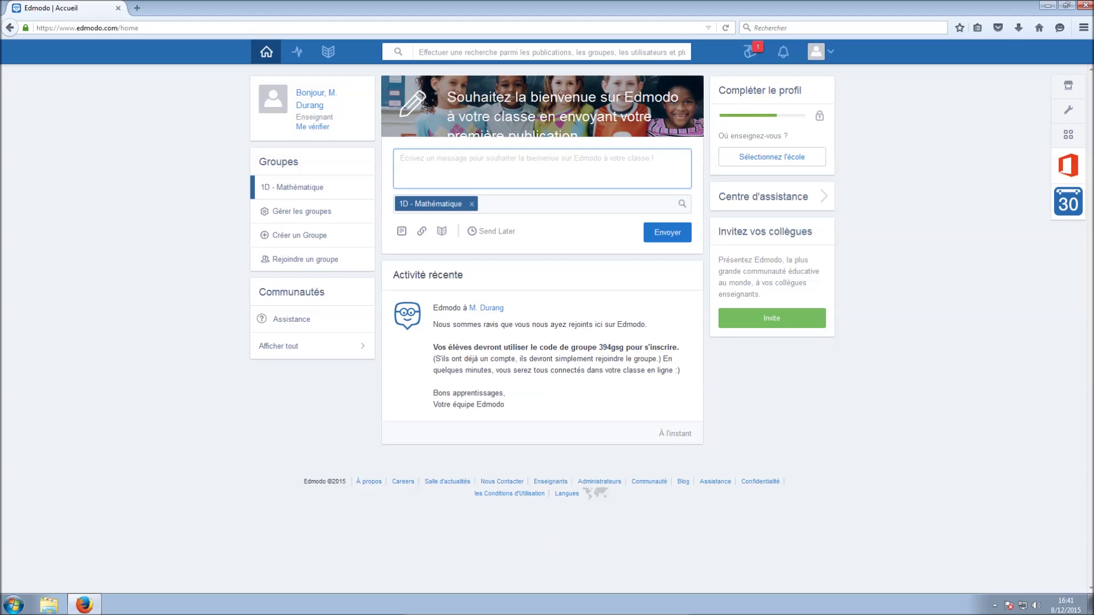
Check Spotlight and notifications, then open the getting-started checklist from the account menu
{"action": "left_click", "coordinate": [750, 51]}
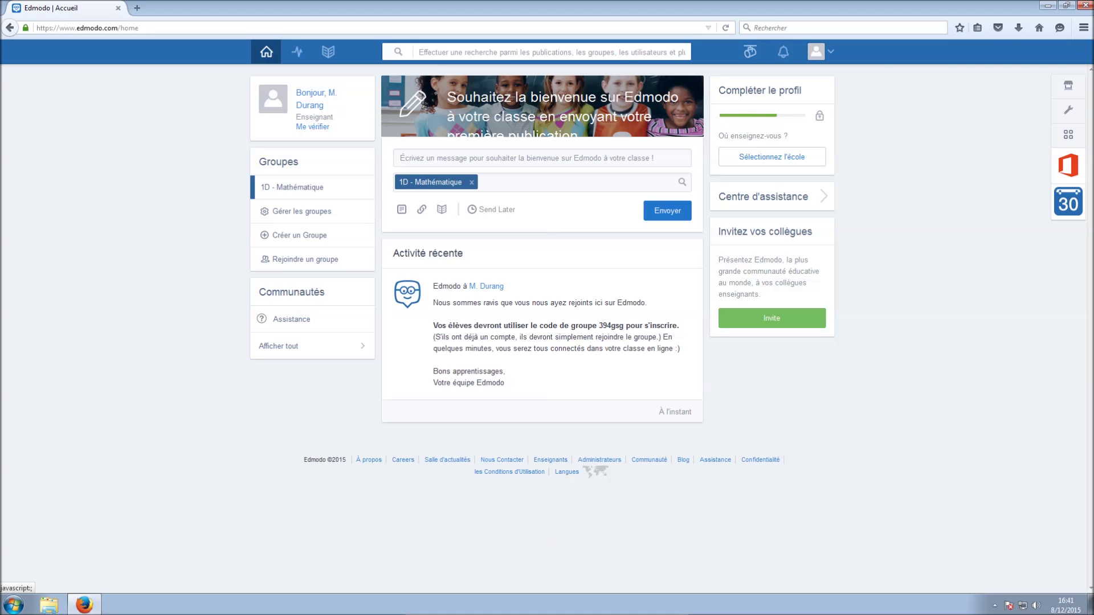
{"action": "left_click", "coordinate": [784, 52]}
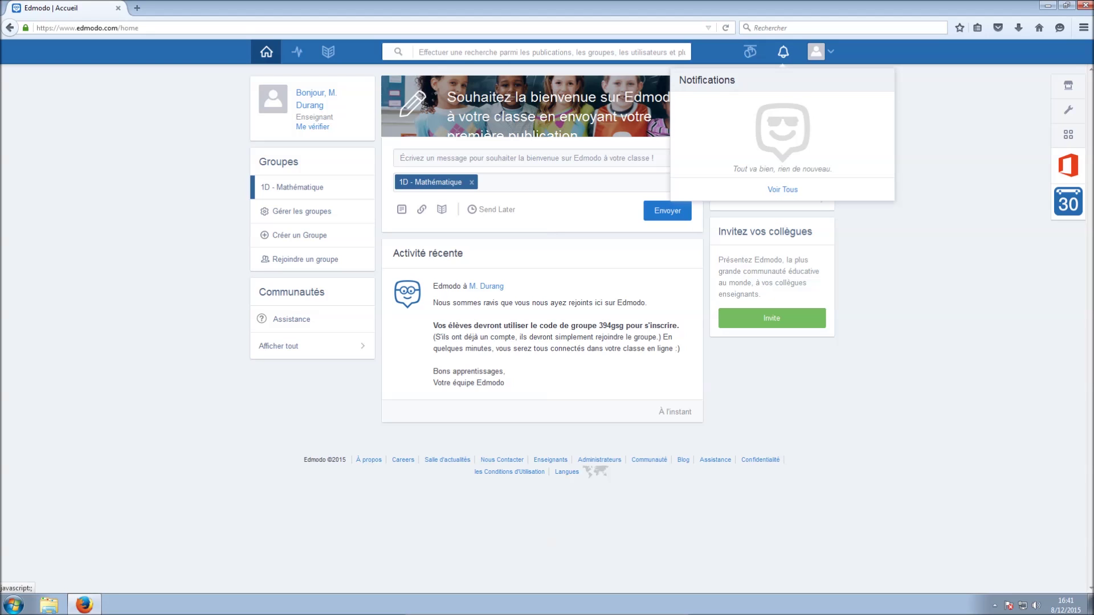
{"action": "left_click", "coordinate": [783, 51]}
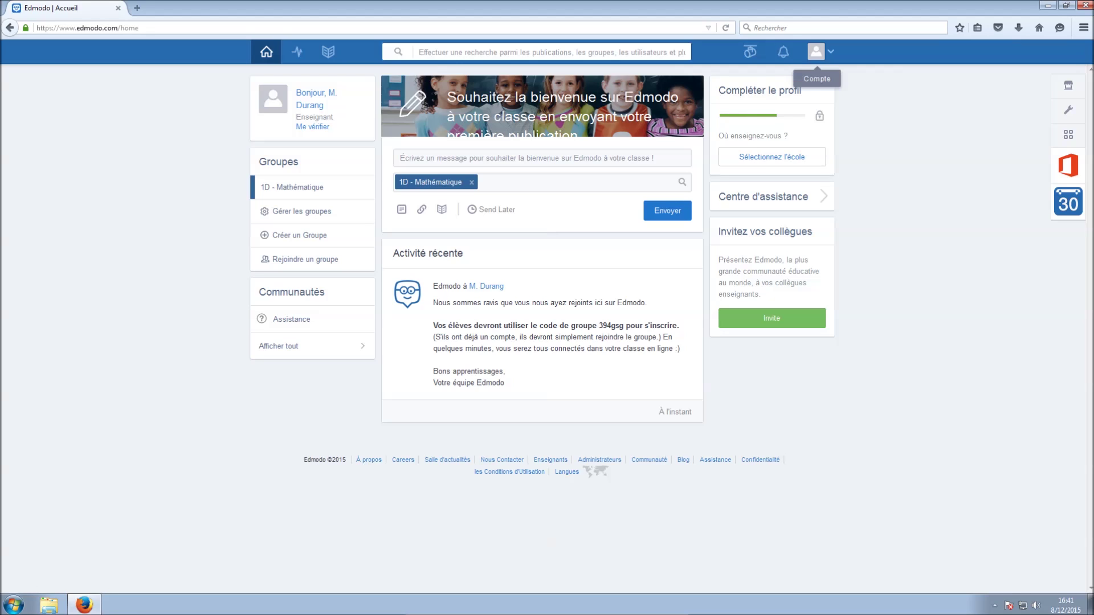
{"action": "left_click", "coordinate": [817, 52]}
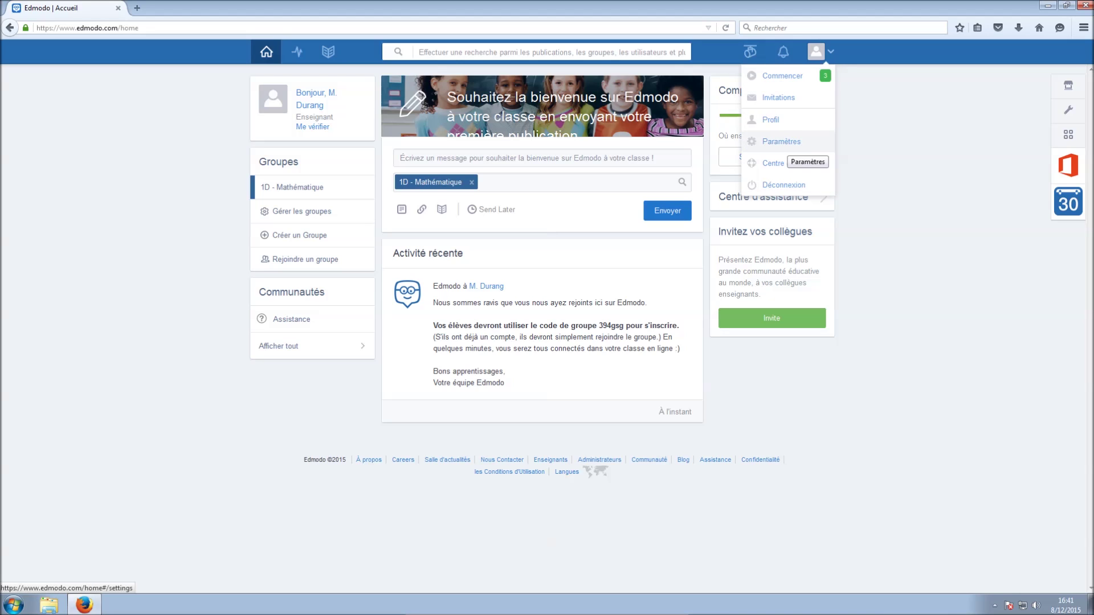
{"action": "left_click", "coordinate": [795, 76]}
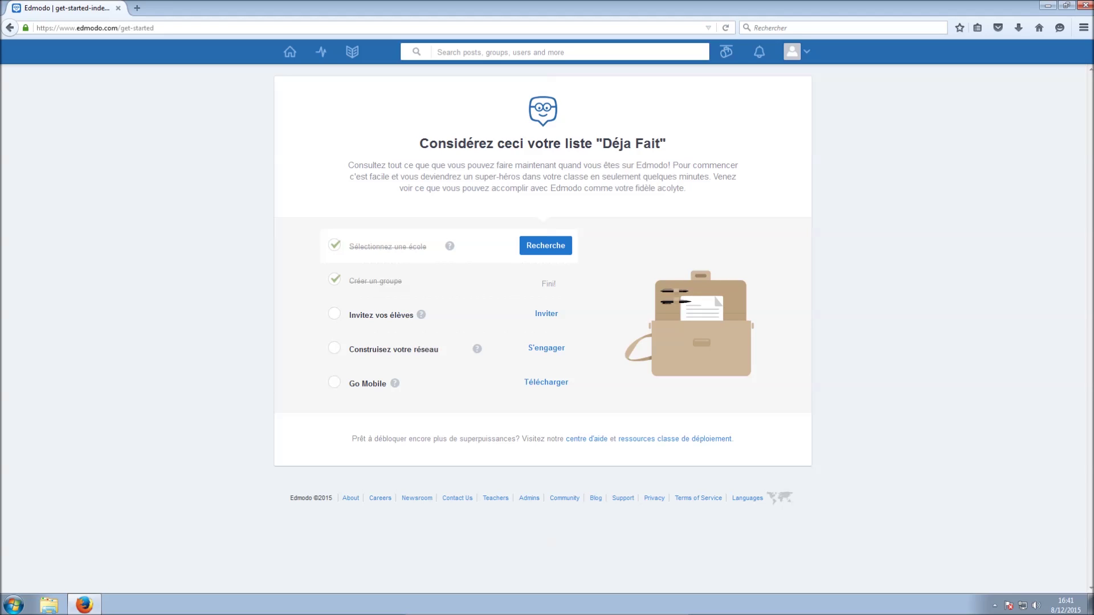
Search 'Athénée de chenee' in settings, add Athénée Royal De Chênée as school, return home
{"action": "left_click", "coordinate": [546, 245]}
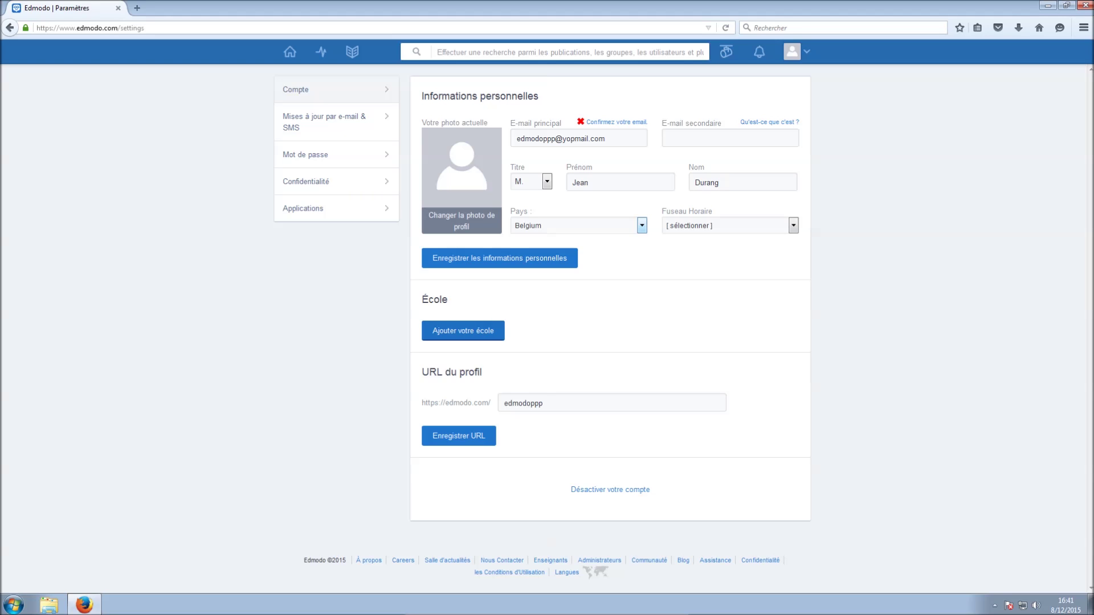
{"action": "left_click", "coordinate": [462, 331]}
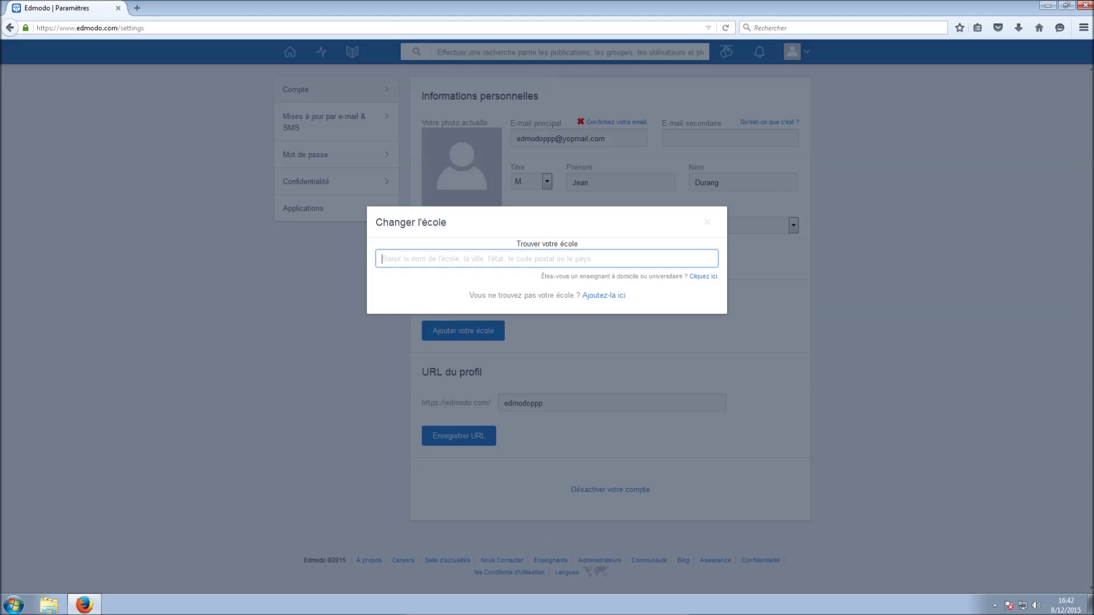
{"action": "type", "text": "Athénée"}
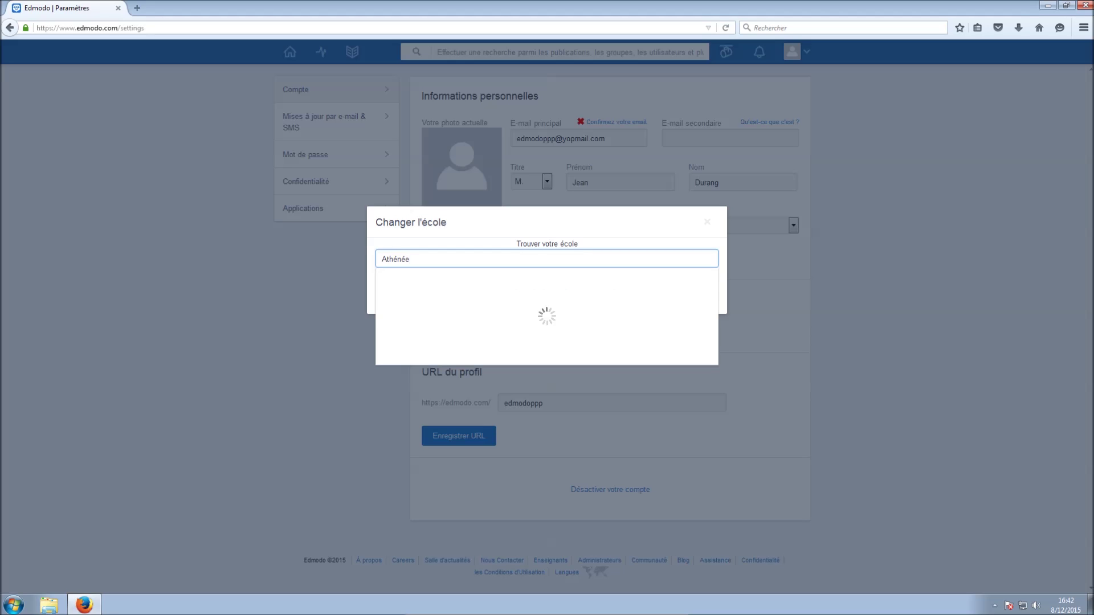
{"action": "type", "text": " de waree"}
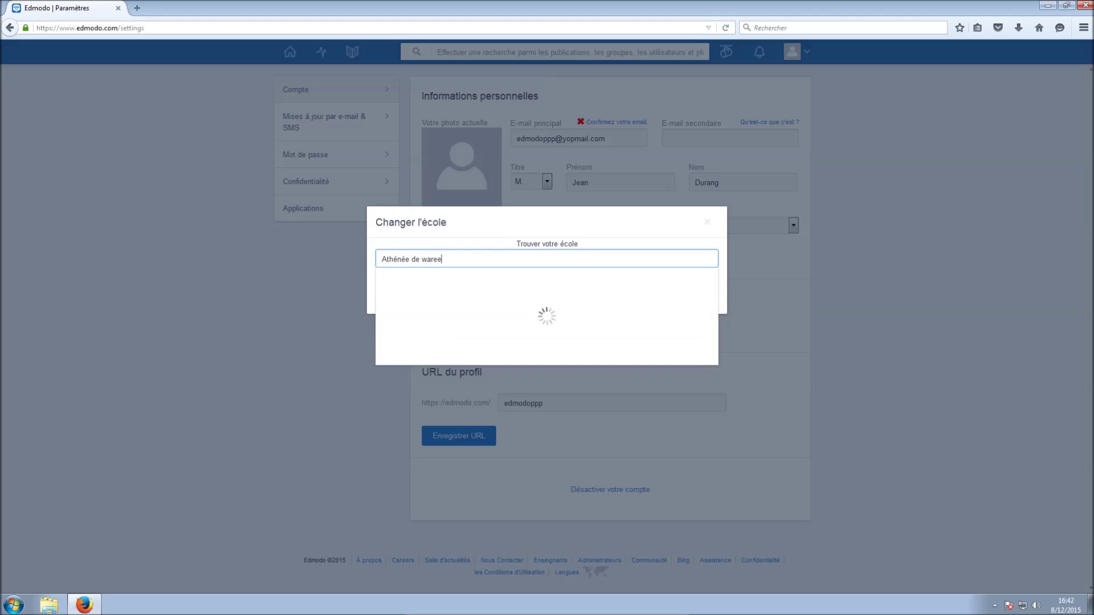
{"action": "key", "text": "BackSpace"}
{"action": "type", "text": "mme"}
{"action": "key", "text": "ctrl+shift+Left"}
{"action": "type", "text": "chenee"}
{"action": "scroll", "coordinate": [614, 295], "scroll_direction": "down", "scroll_amount": 3}
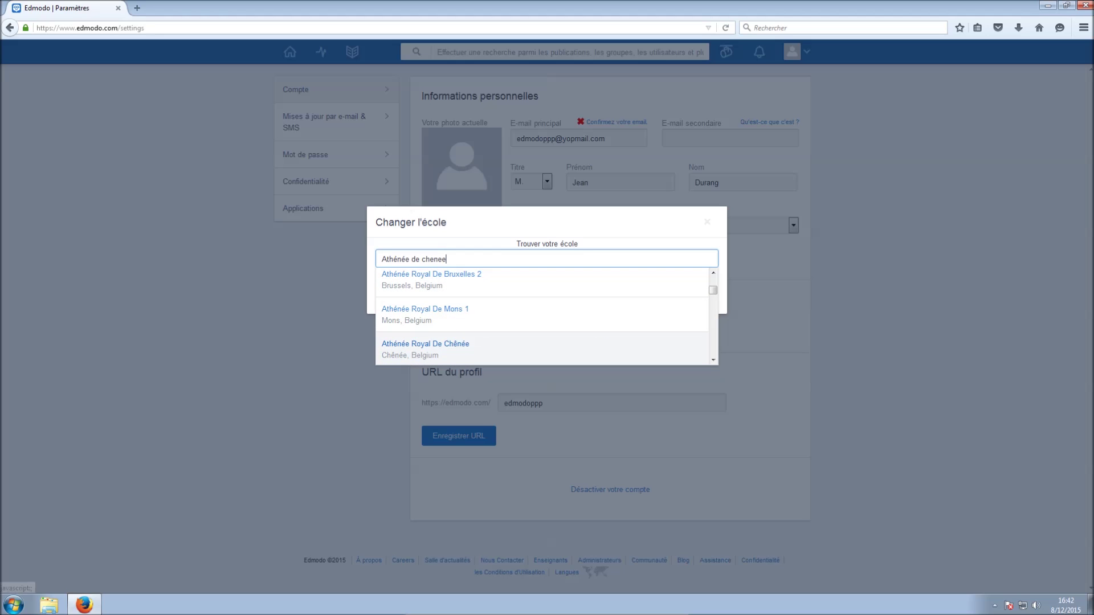
{"action": "left_click", "coordinate": [426, 348]}
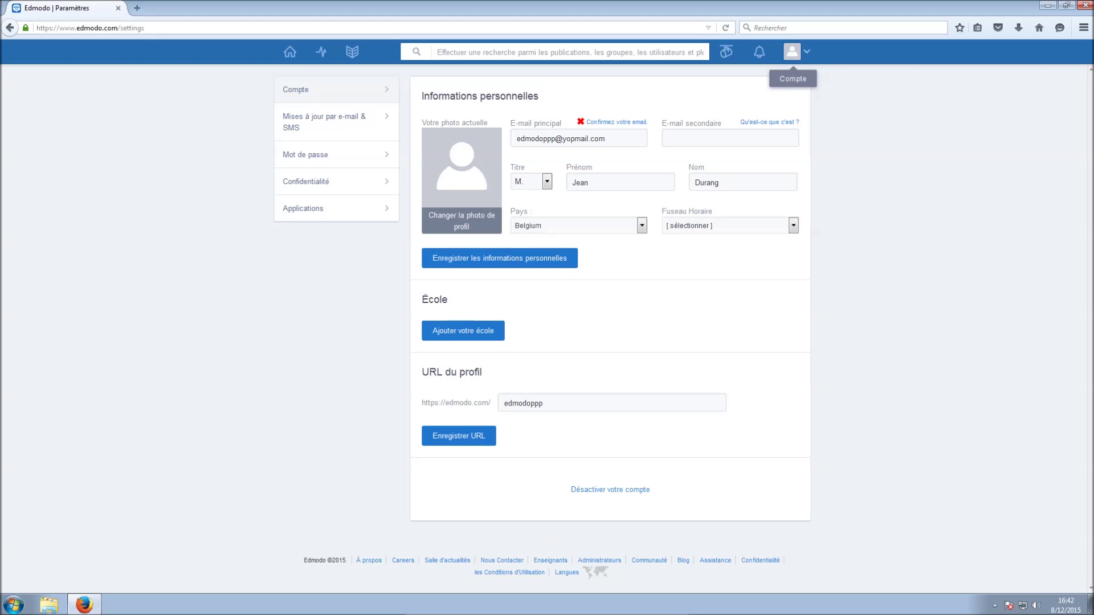
{"action": "left_click", "coordinate": [290, 52]}
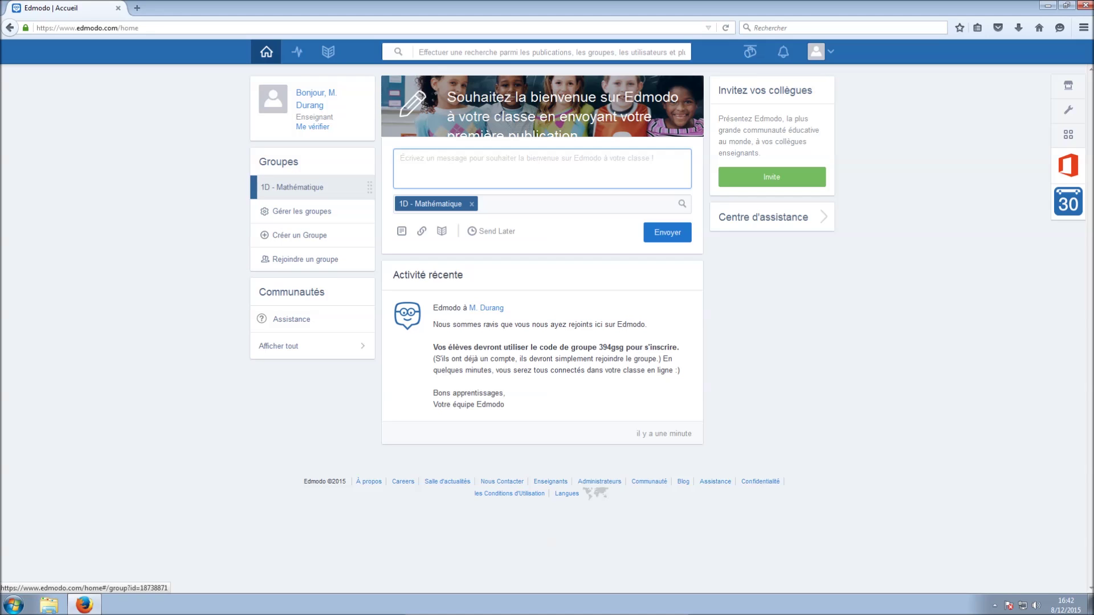
Open the 1D - Mathématique class and choose the assignment post type after viewing quiz and poll
{"action": "left_click", "coordinate": [302, 187]}
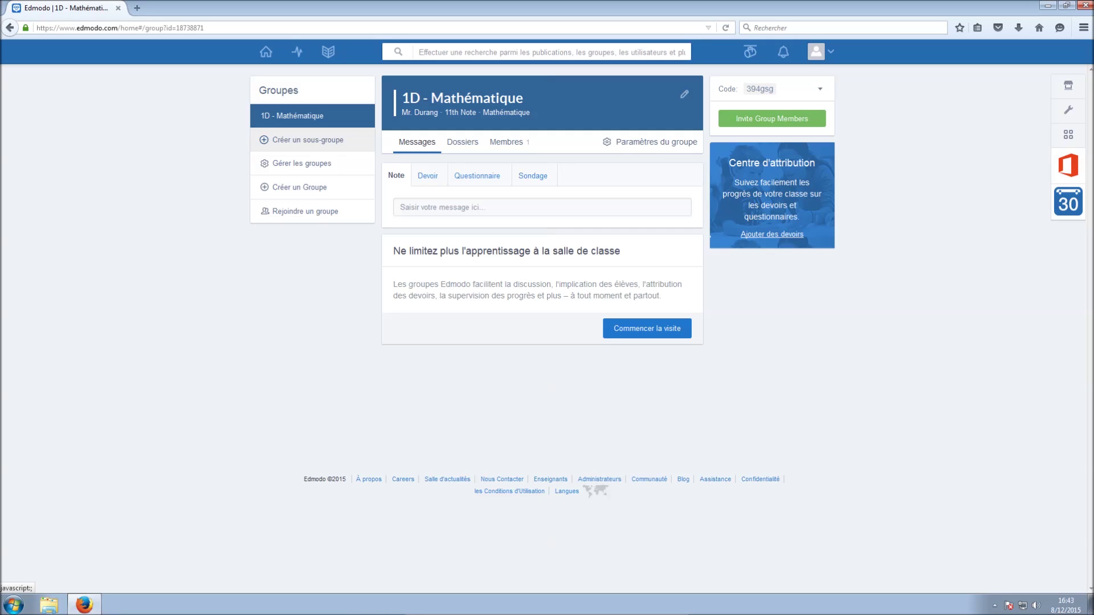
{"action": "left_click", "coordinate": [428, 175]}
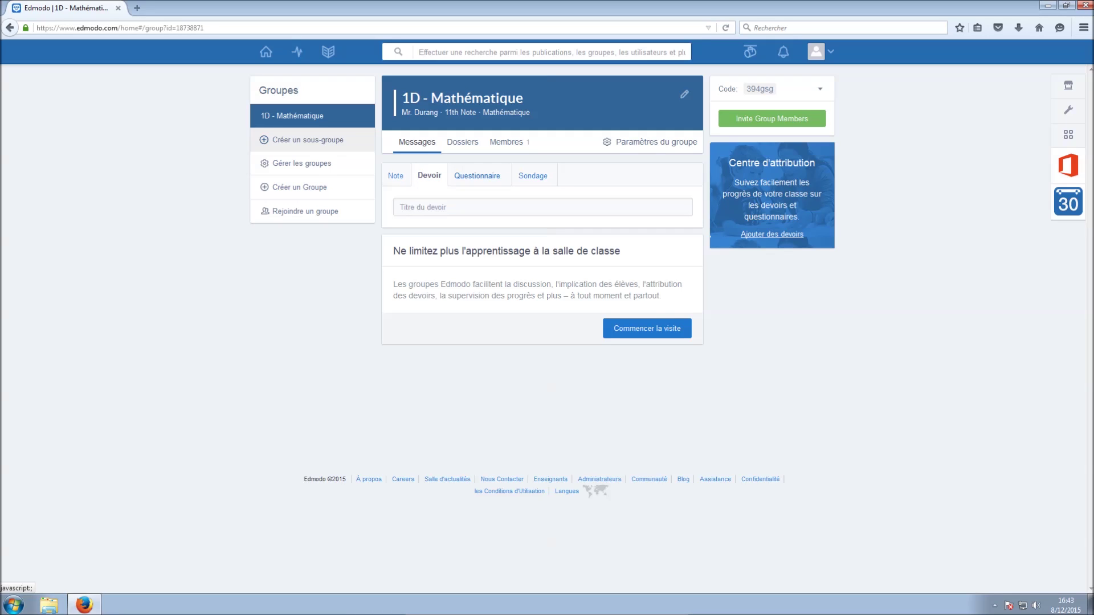
{"action": "left_click", "coordinate": [477, 175]}
{"action": "left_click", "coordinate": [532, 175]}
{"action": "left_click", "coordinate": [428, 175]}
Title the assignment 'Equation à 1 inconnue' with due date 12/11/2015
{"action": "left_click", "coordinate": [485, 207]}
{"action": "type", "text": "Equation à 1 inconnue"}
{"action": "left_click", "coordinate": [422, 231]}
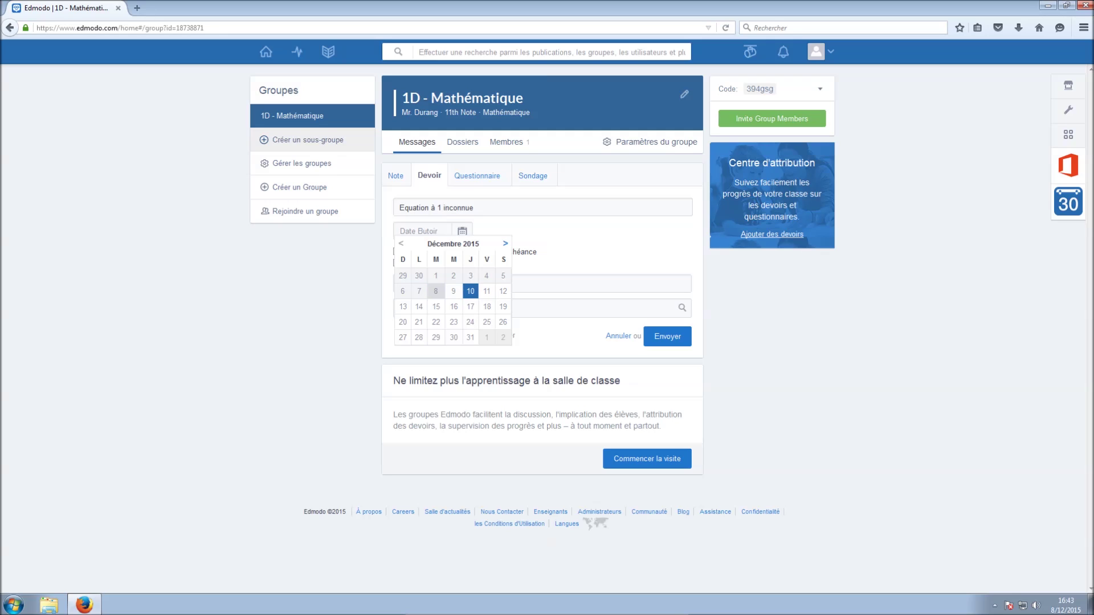
{"action": "left_click", "coordinate": [486, 291]}
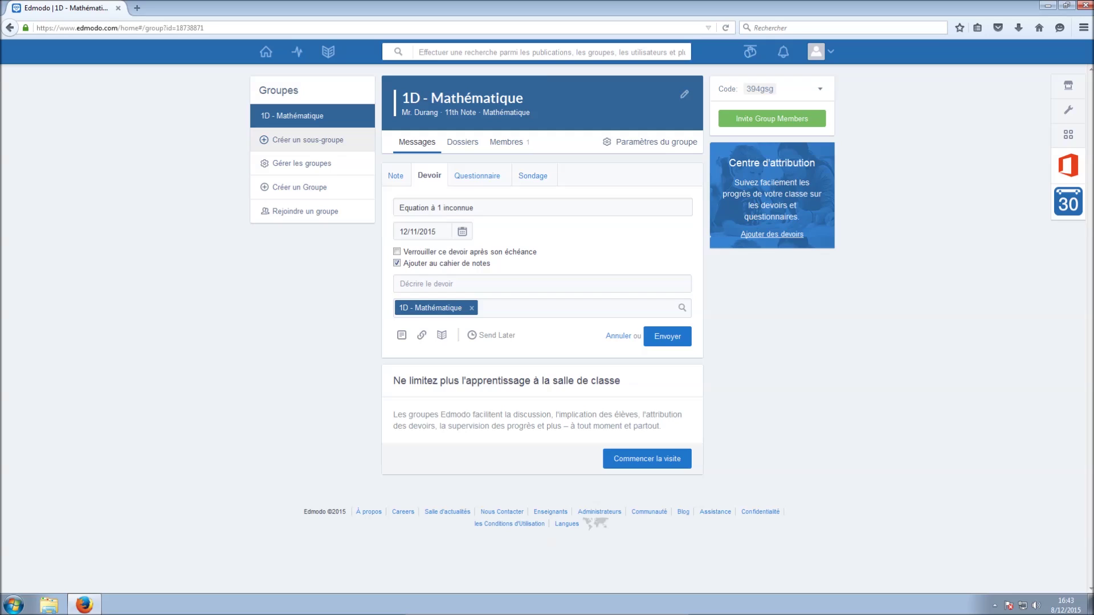
{"action": "left_click", "coordinate": [426, 284]}
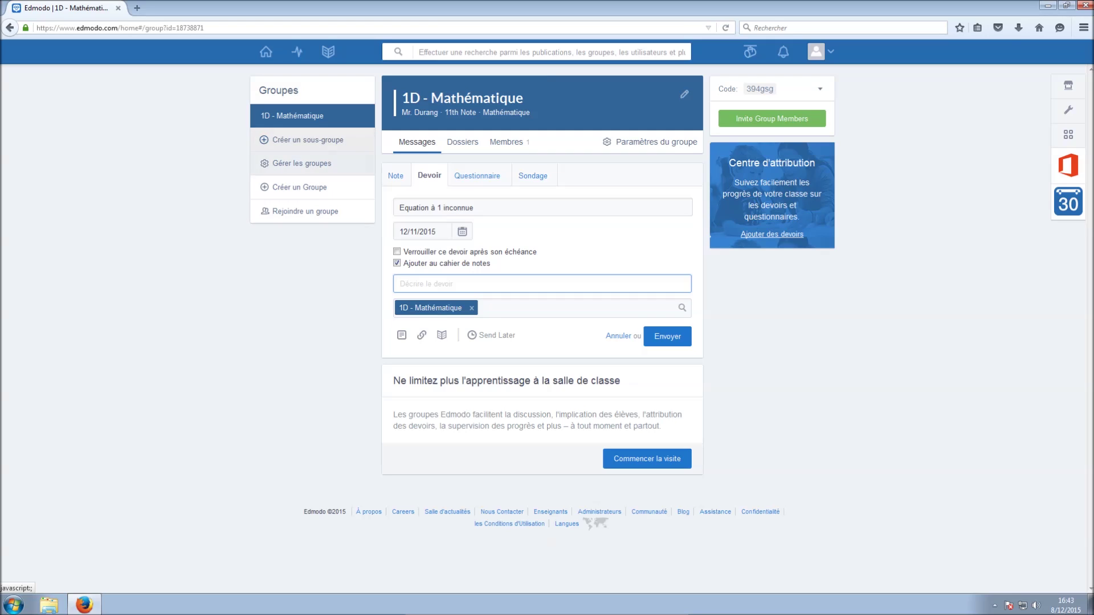
Clear the mistyped '2D' recipient, keeping 1D - Mathématique, and bring up file attachment
{"action": "left_click", "coordinate": [490, 309]}
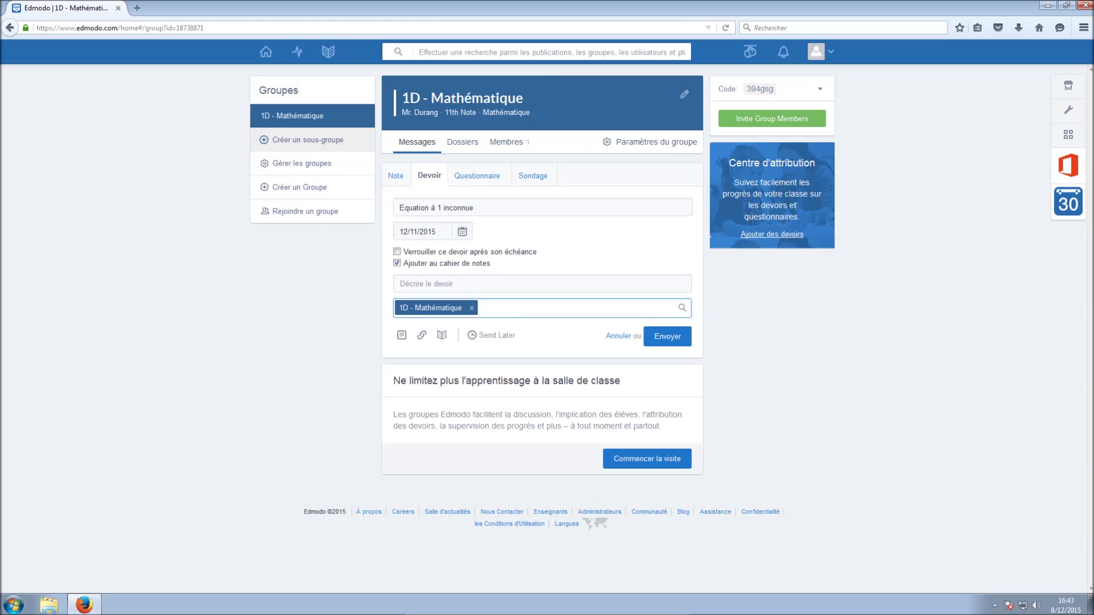
{"action": "type", "text": "2D"}
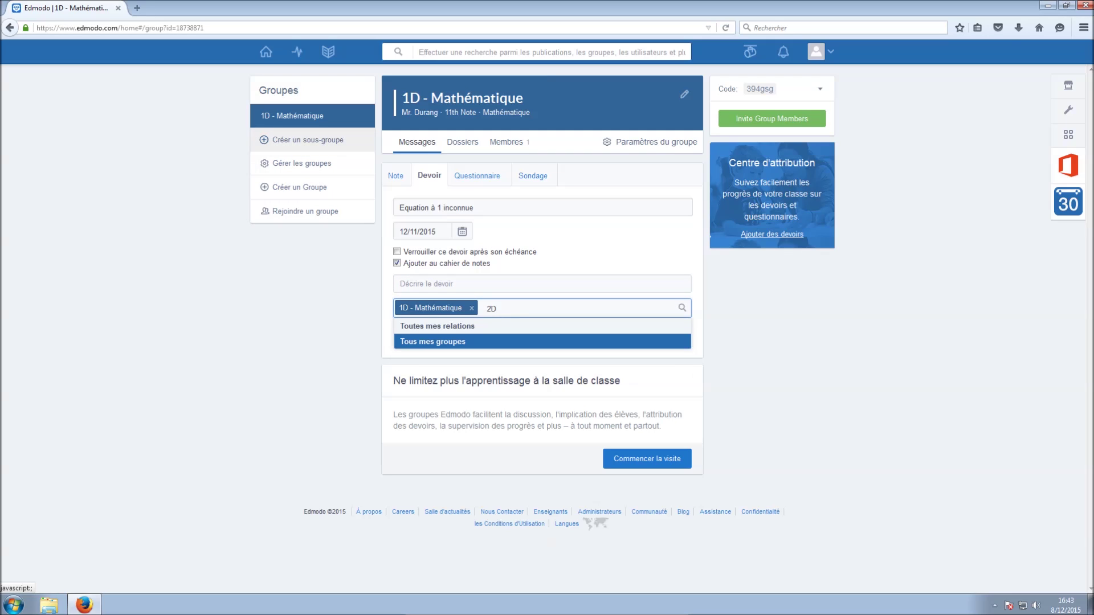
{"action": "key", "text": "BackSpace"}
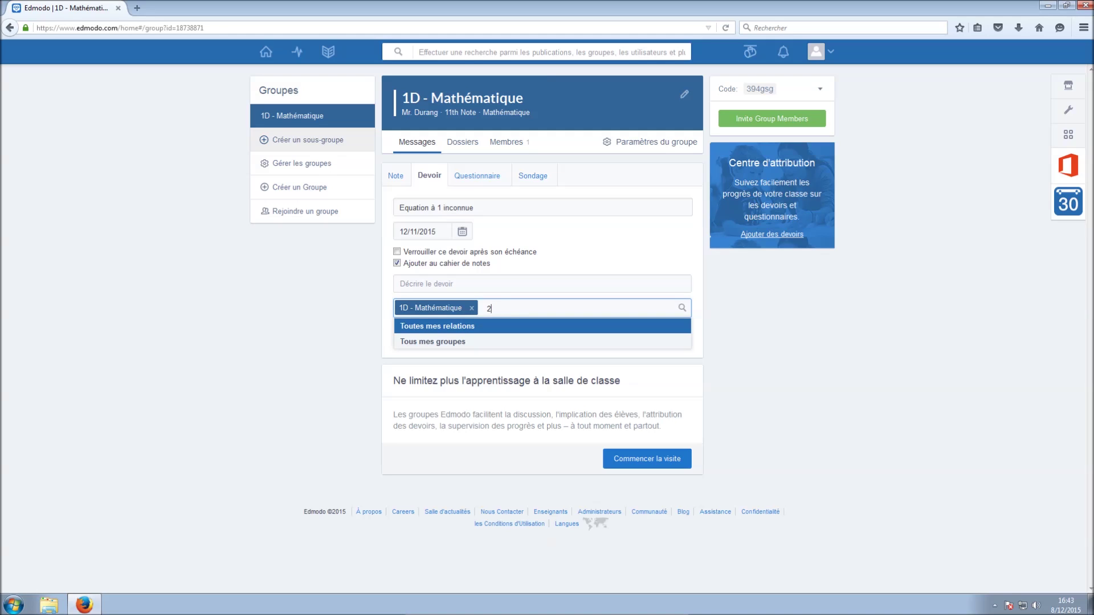
{"action": "key", "text": "BackSpace"}
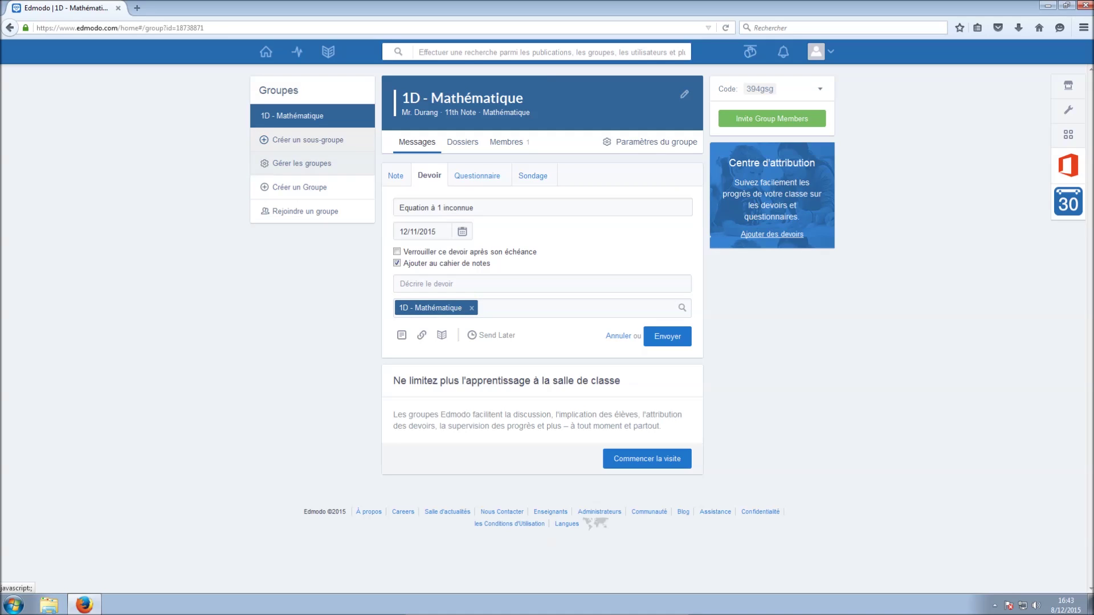
{"action": "left_click", "coordinate": [402, 335]}
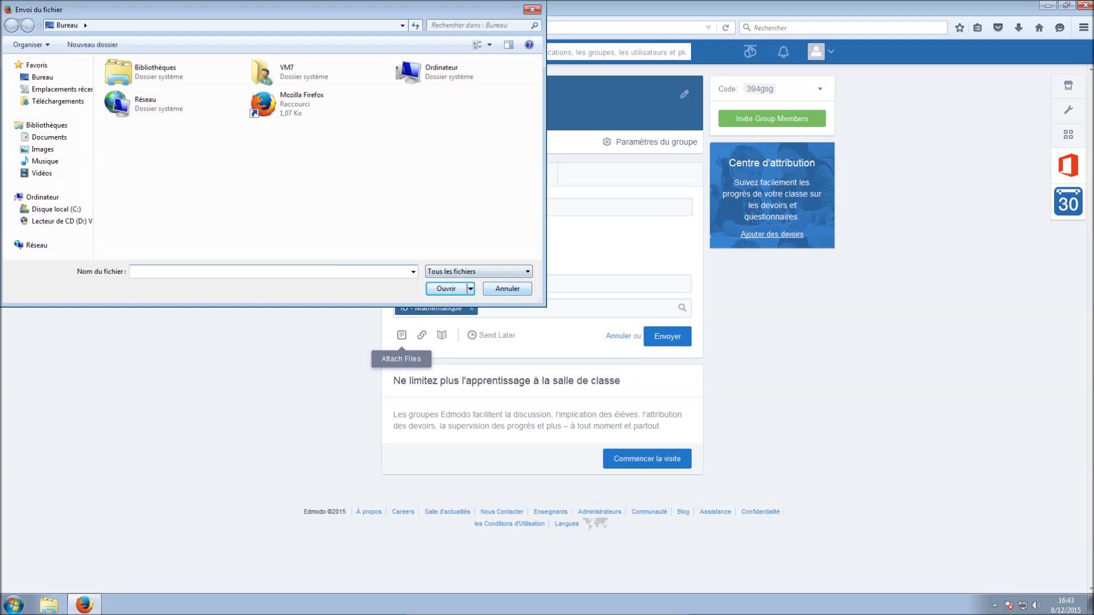
Cancel the file picker, try adding a new library item, then close that window
{"action": "left_click", "coordinate": [508, 288]}
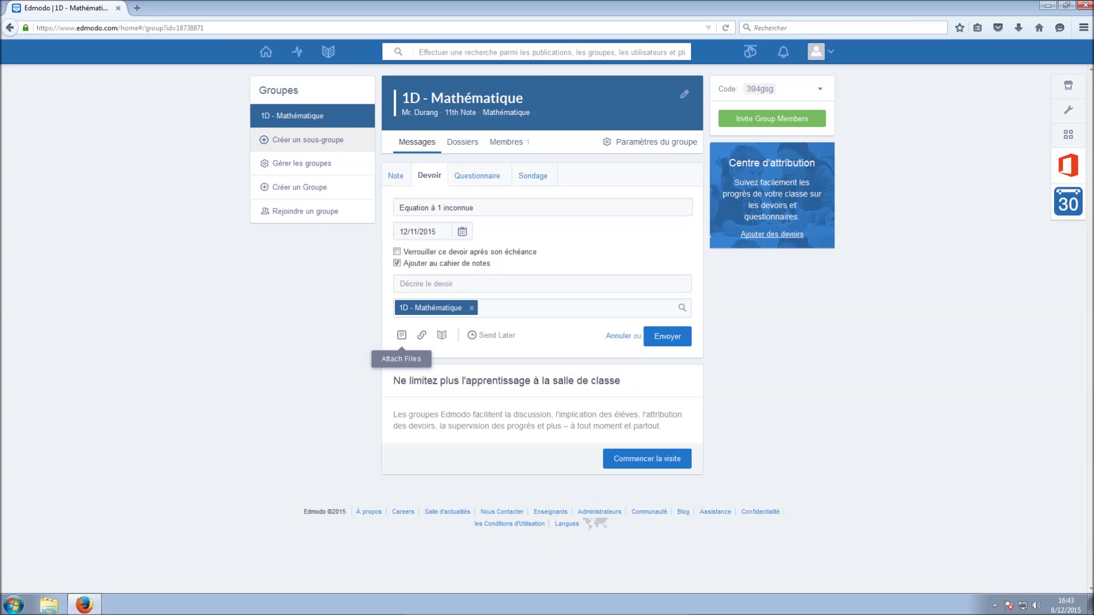
{"action": "left_click", "coordinate": [442, 335]}
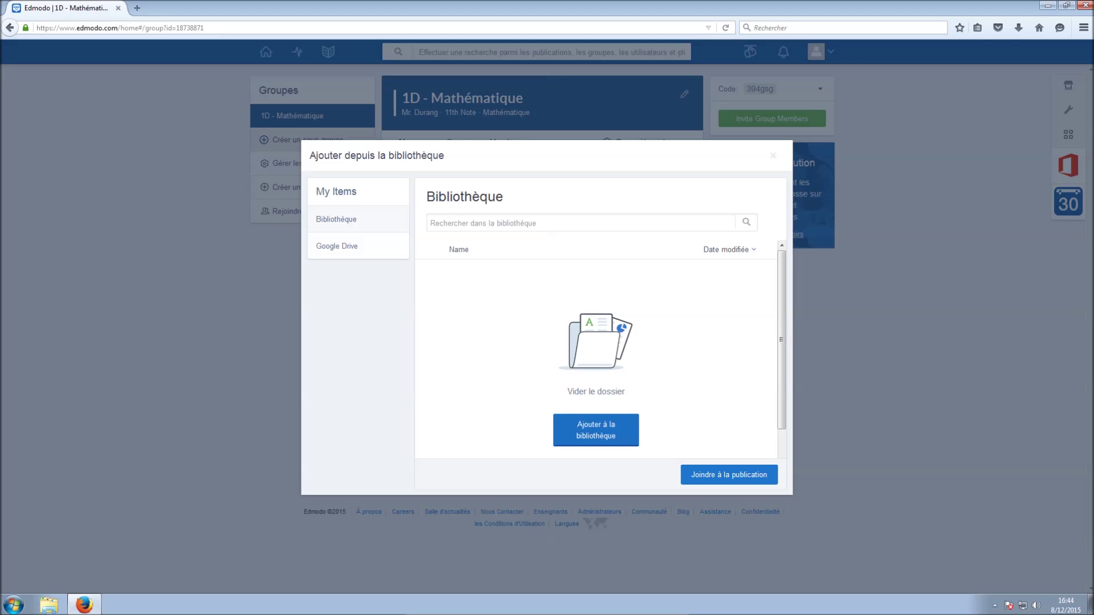
{"action": "left_click", "coordinate": [596, 430]}
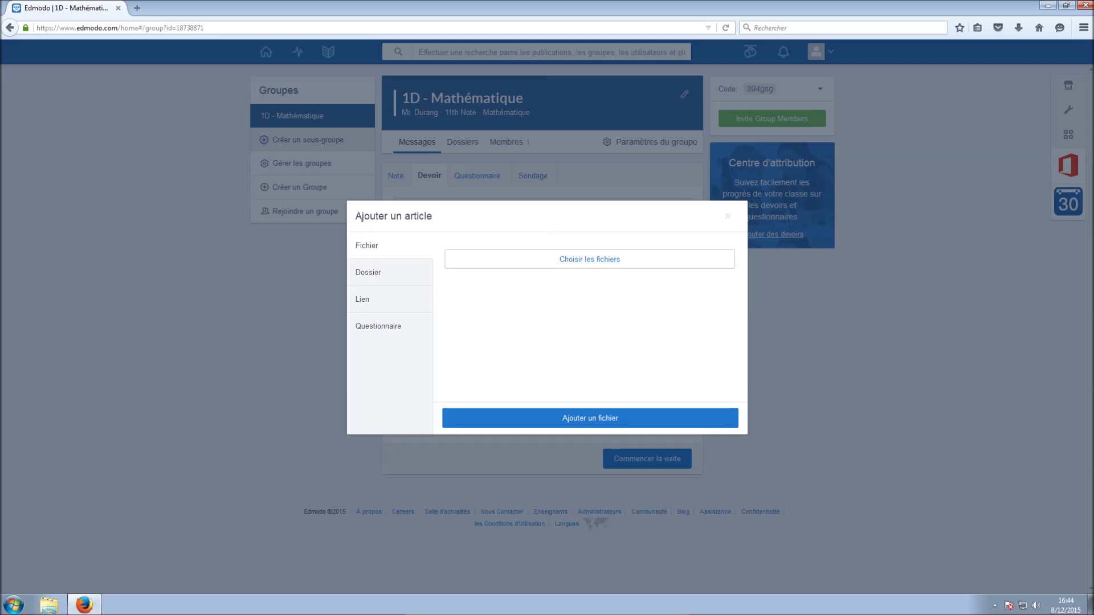
{"action": "left_click", "coordinate": [589, 259]}
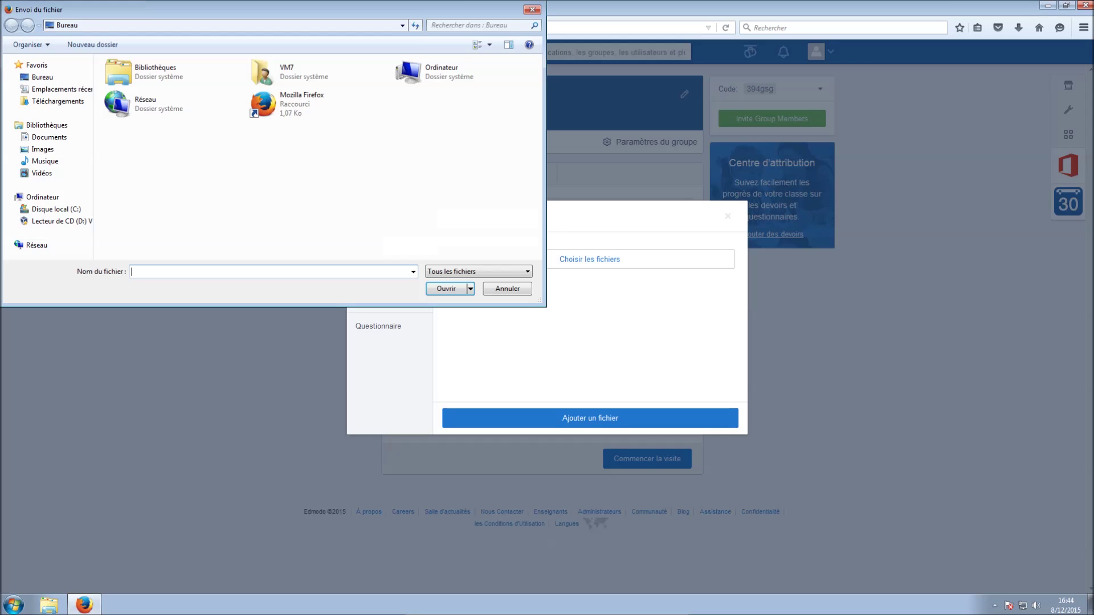
{"action": "key", "text": "Escape"}
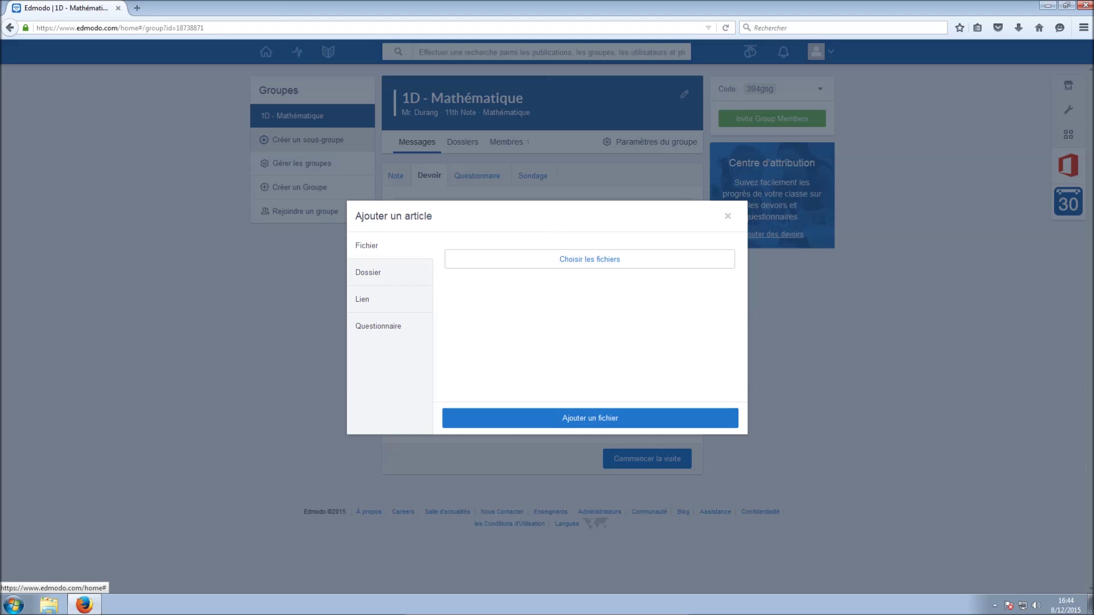
{"action": "left_click", "coordinate": [727, 216]}
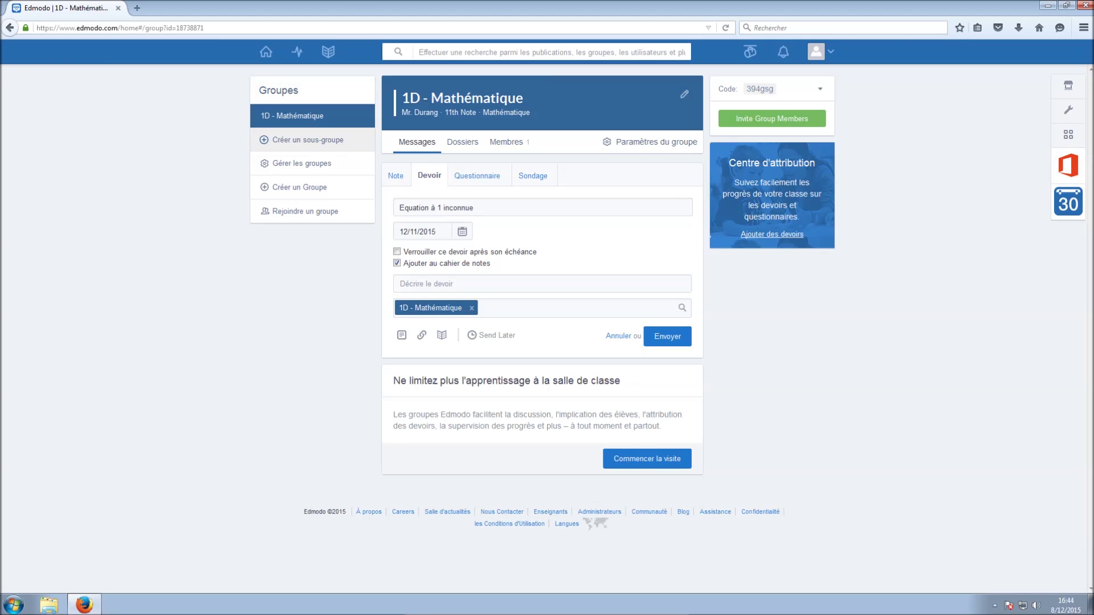
Reopen the library, view its Google Drive items, and close it
{"action": "left_click", "coordinate": [442, 335]}
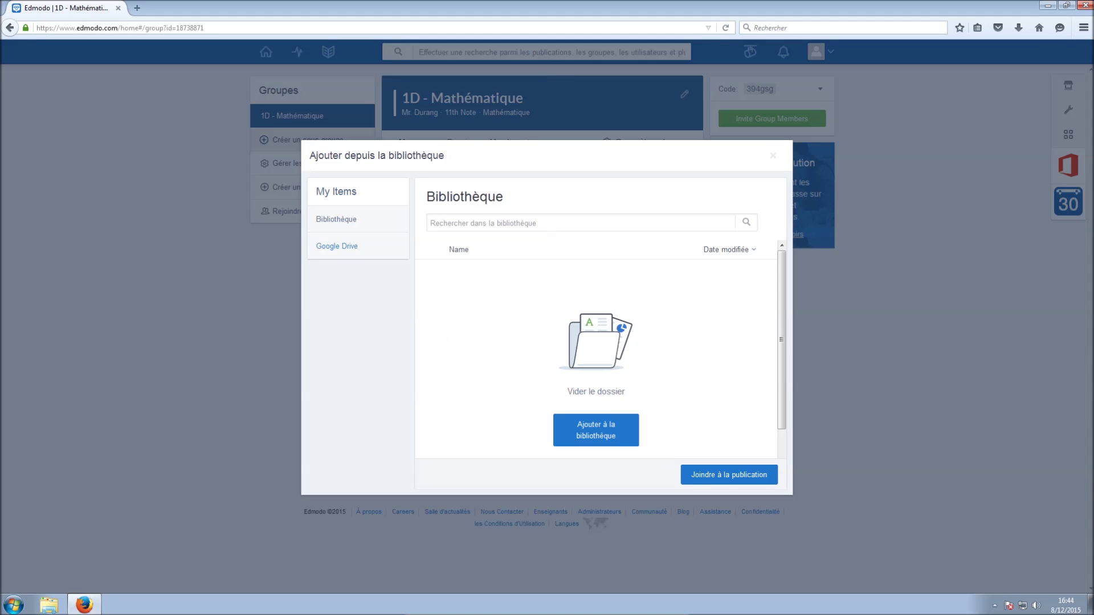
{"action": "left_click", "coordinate": [336, 246]}
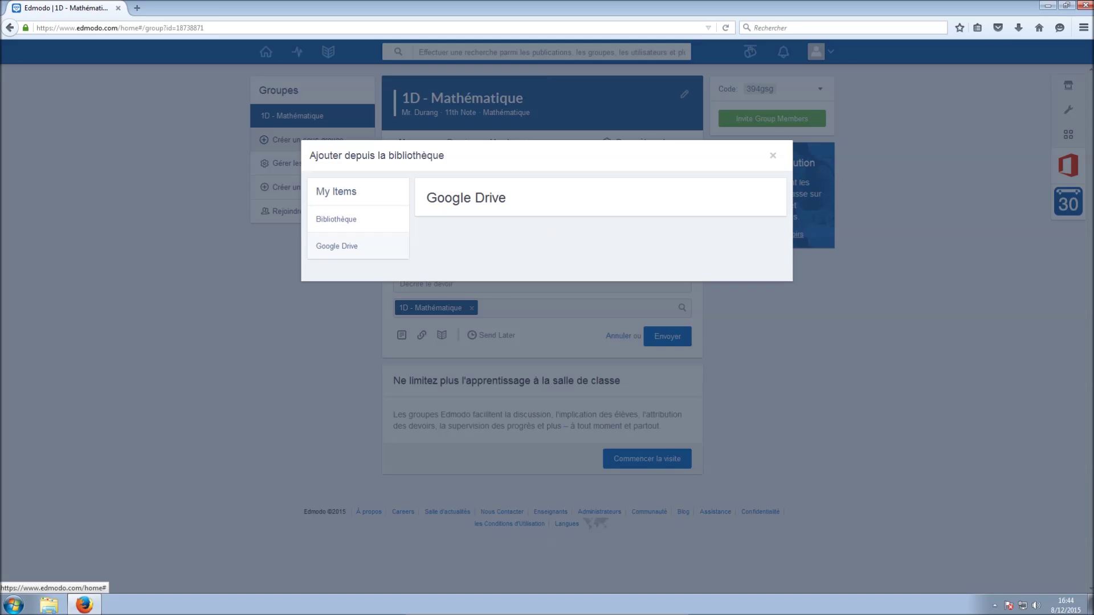
{"action": "key", "text": "Escape"}
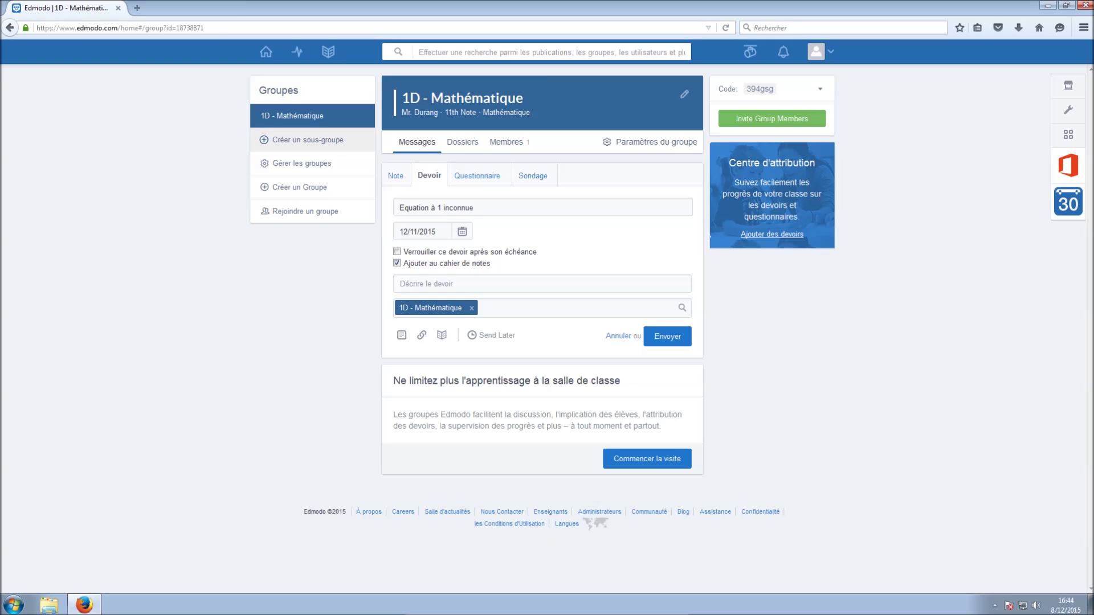
Try scheduling the assignment for 12/10/2015 at 8:00 AM, cancel, and switch to creating a quiz
{"action": "left_click", "coordinate": [492, 335]}
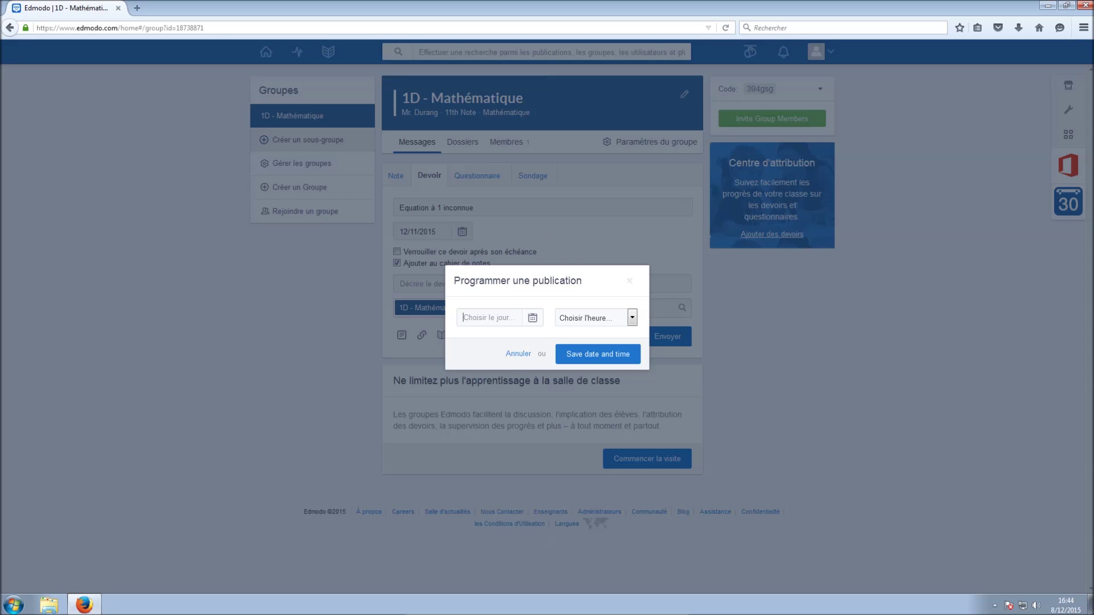
{"action": "double_click", "coordinate": [533, 318]}
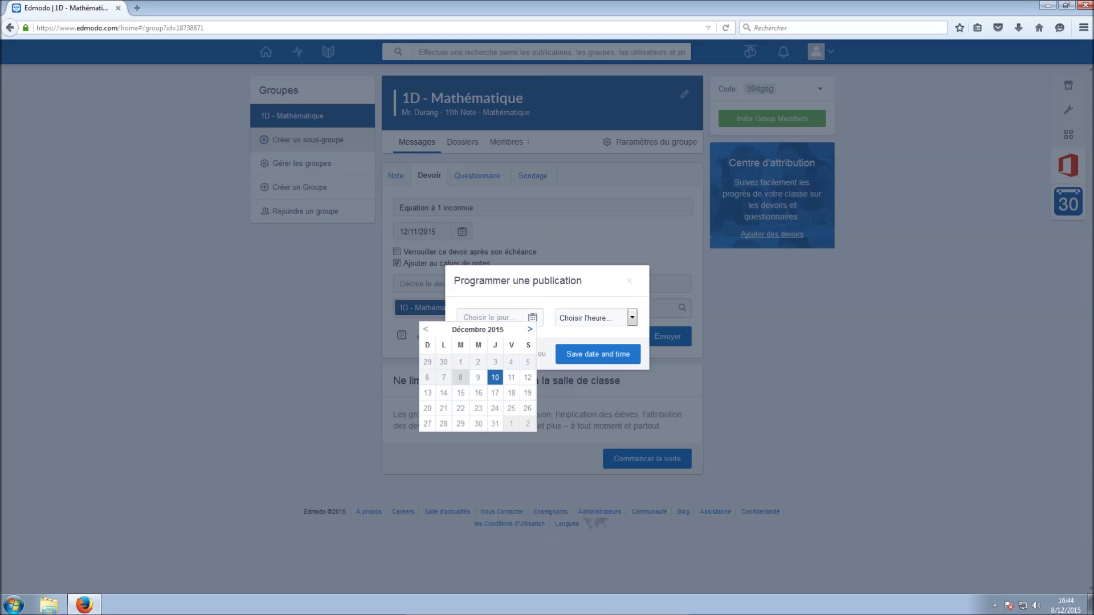
{"action": "left_click", "coordinate": [495, 377]}
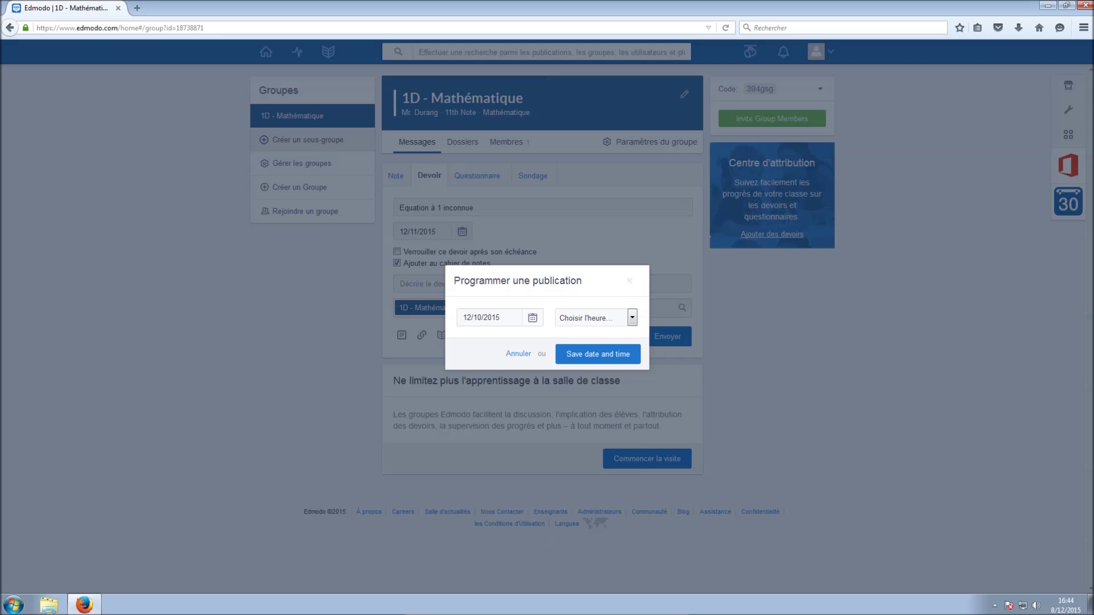
{"action": "left_click", "coordinate": [632, 318]}
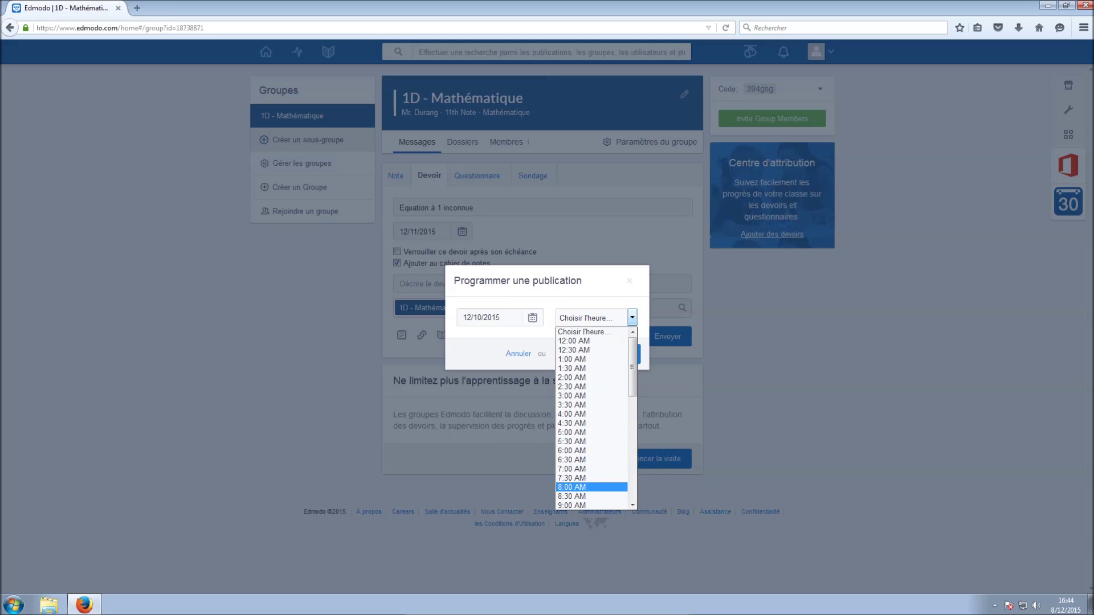
{"action": "key", "text": "Return"}
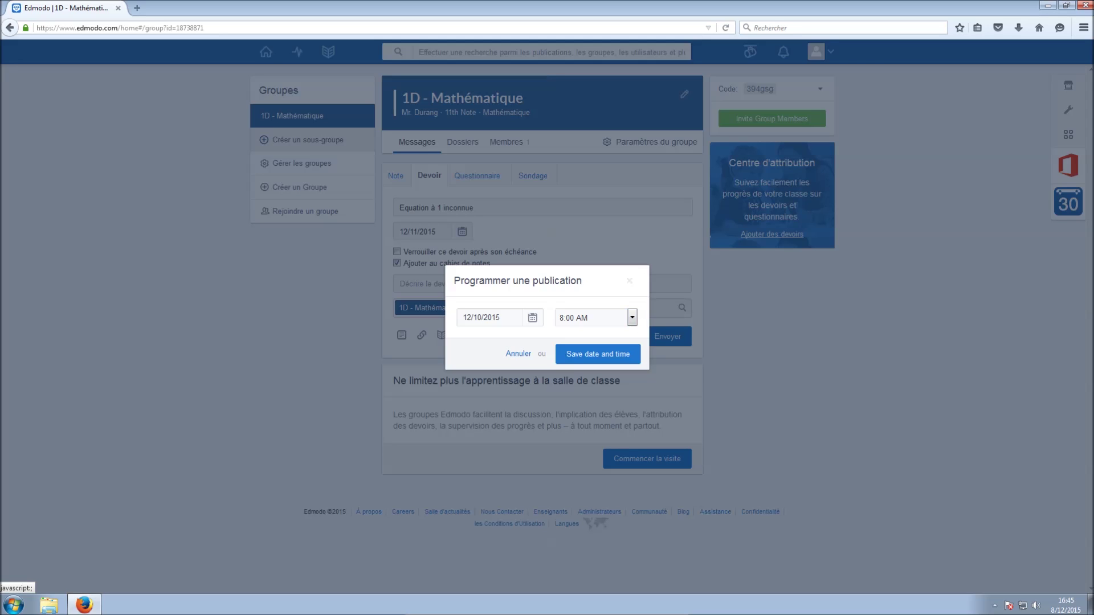
{"action": "left_click", "coordinate": [518, 353]}
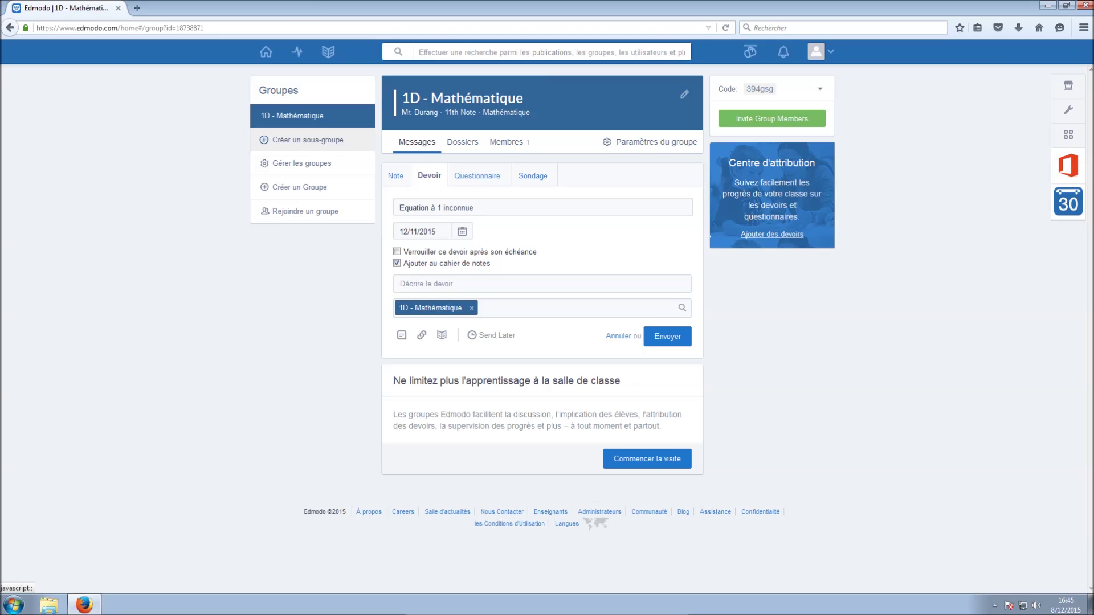
{"action": "left_click", "coordinate": [477, 176]}
Title the quiz 'Questionnaire de test' and keep Vrai Faux as the question type
{"action": "left_click", "coordinate": [442, 207]}
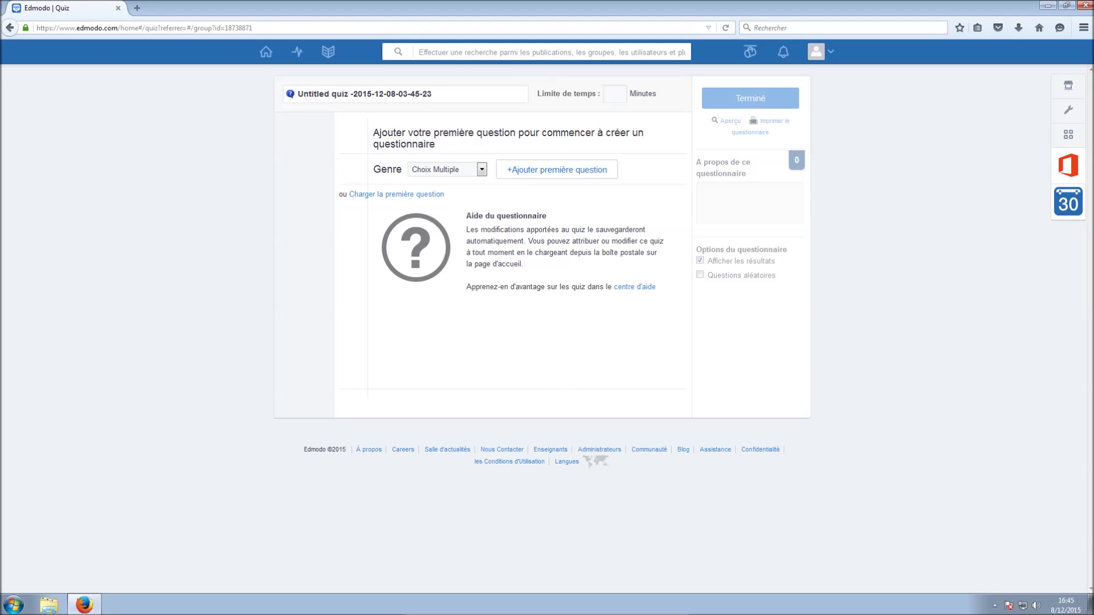
{"action": "type", "text": "Questi"}
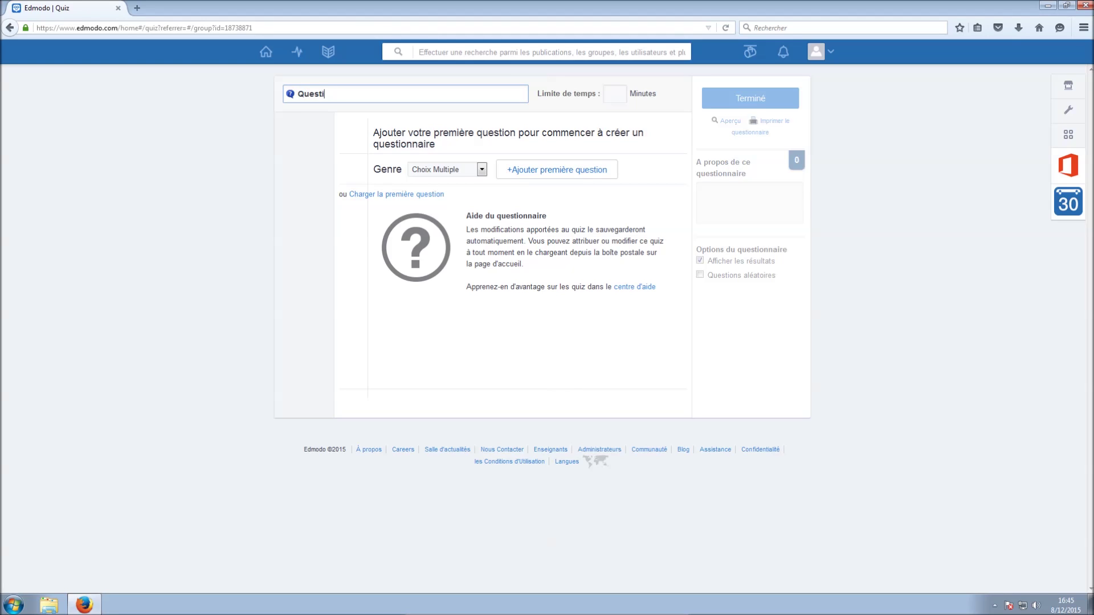
{"action": "type", "text": "onnaire de test"}
{"action": "left_click", "coordinate": [483, 169]}
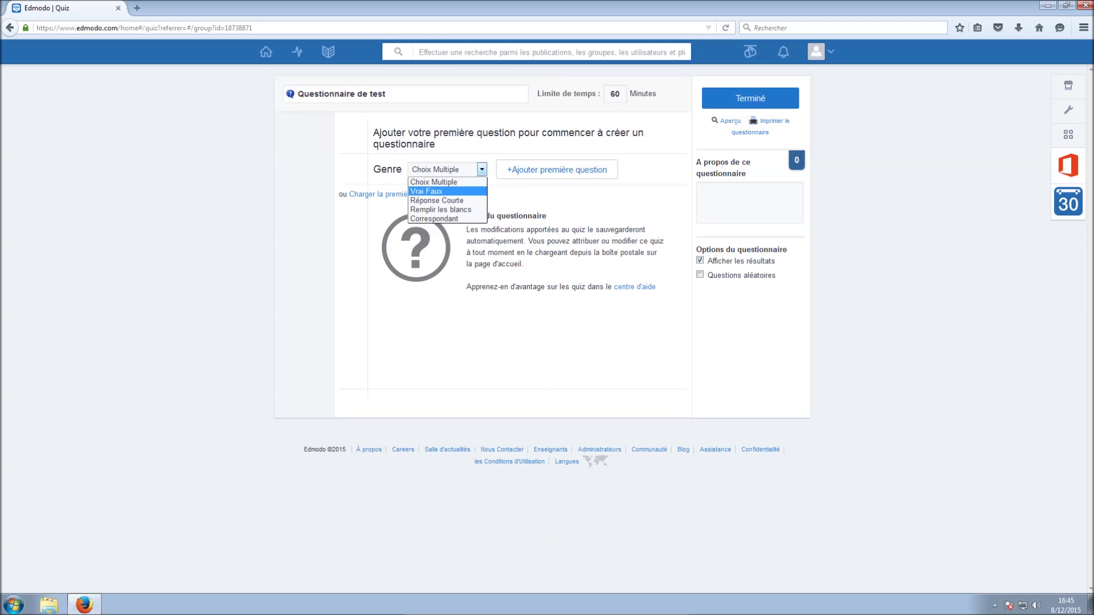
{"action": "left_click", "coordinate": [426, 191]}
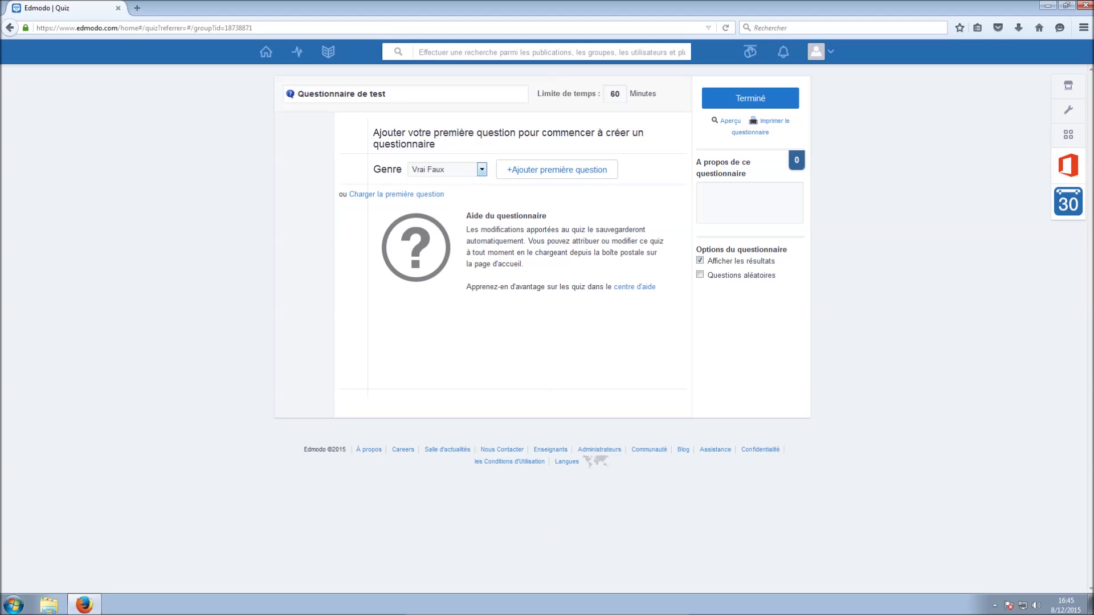
Write the first question '1 + 1 = 2' with Vrai as the correct answer
{"action": "left_click", "coordinate": [557, 169]}
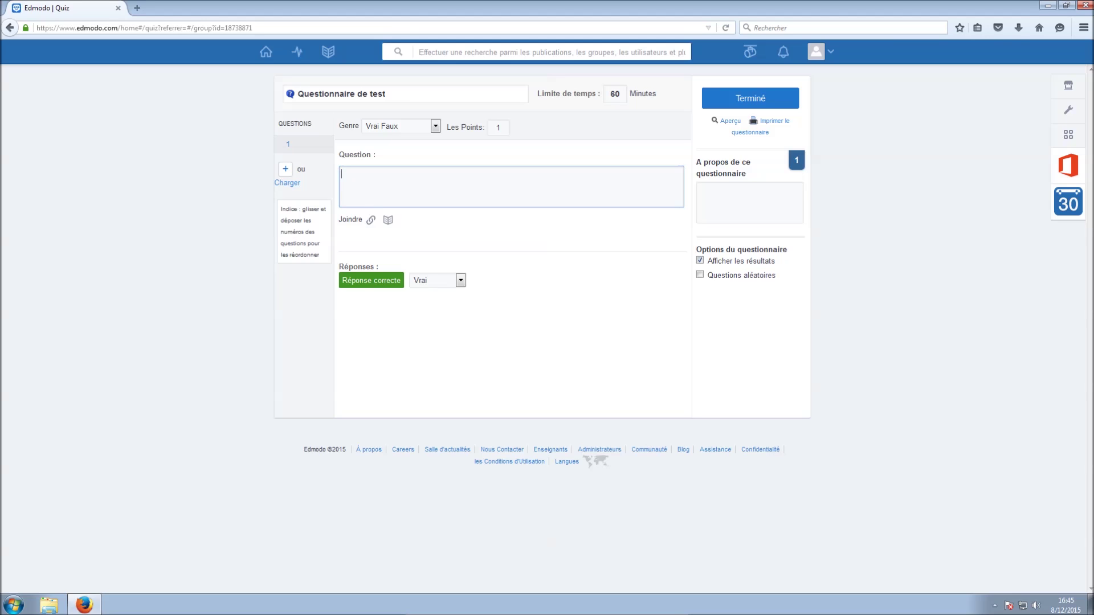
{"action": "type", "text": "1 + 1 = 2"}
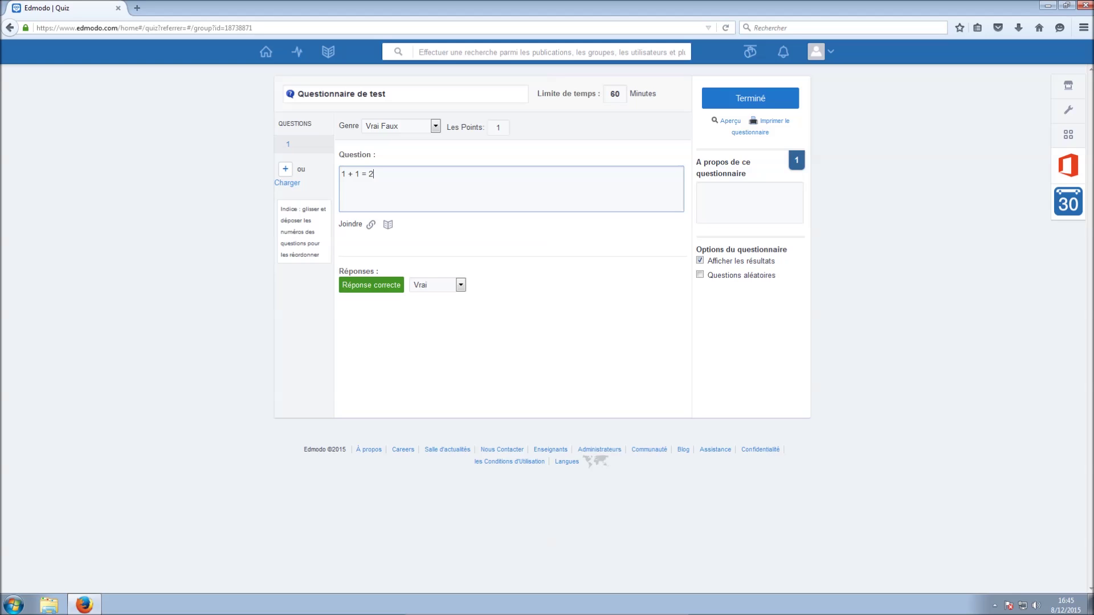
{"action": "left_click_drag", "start_coordinate": [422, 331], "coordinate": [399, 319]}
{"action": "left_click", "coordinate": [422, 331]}
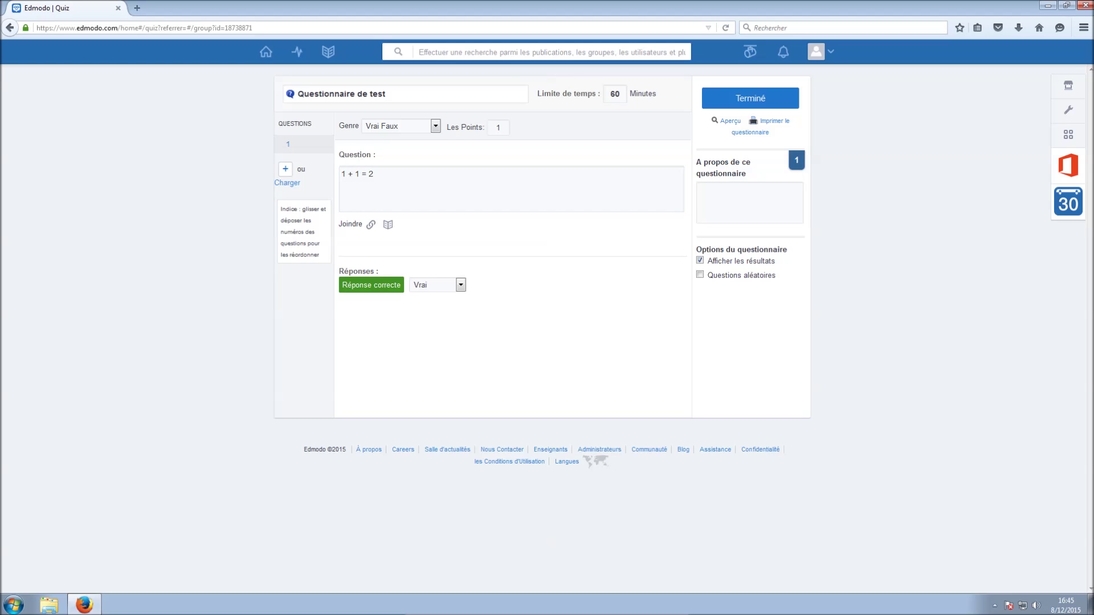
{"action": "left_click", "coordinate": [461, 285]}
{"action": "left_click", "coordinate": [461, 285]}
Add question 2, '2 + 2 = 5', with Faux as the correct answer
{"action": "left_click", "coordinate": [285, 169]}
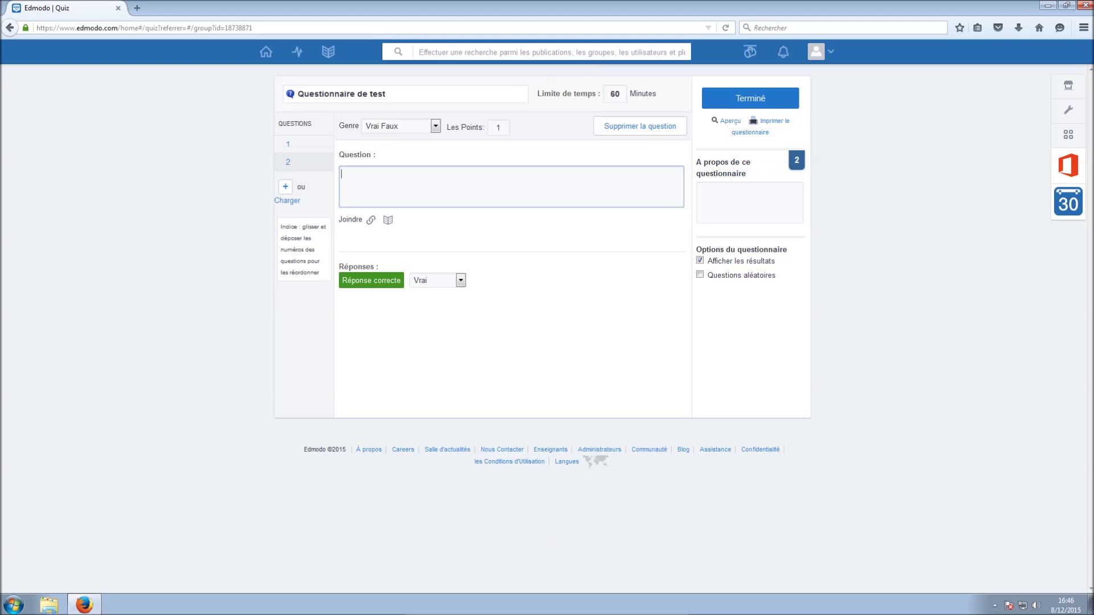
{"action": "type", "text": "2 + 2 = 5"}
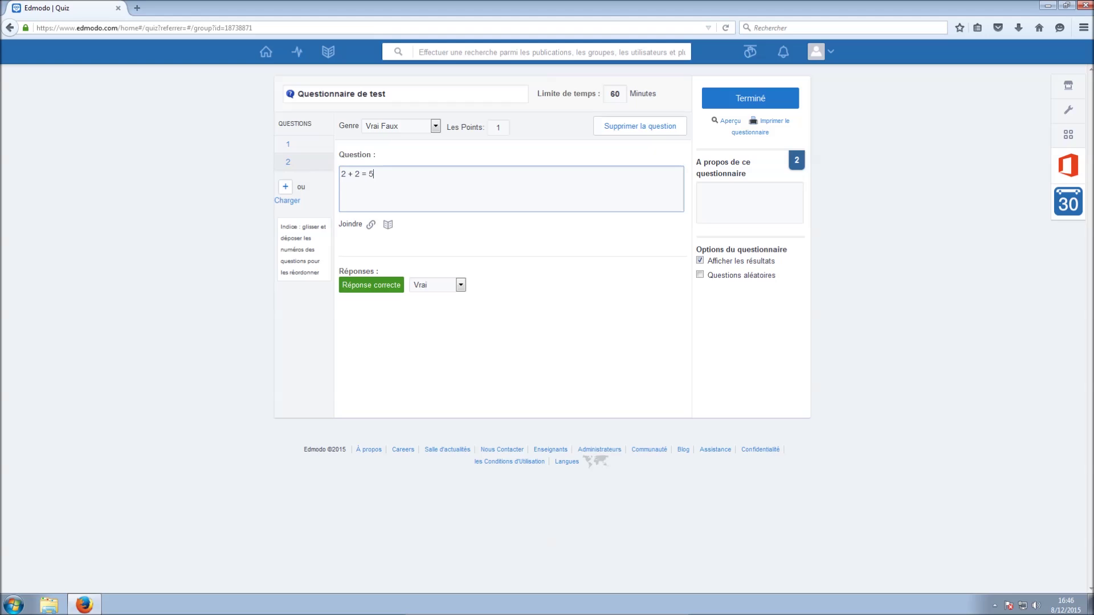
{"action": "left_click", "coordinate": [460, 285]}
{"action": "left_click", "coordinate": [420, 305]}
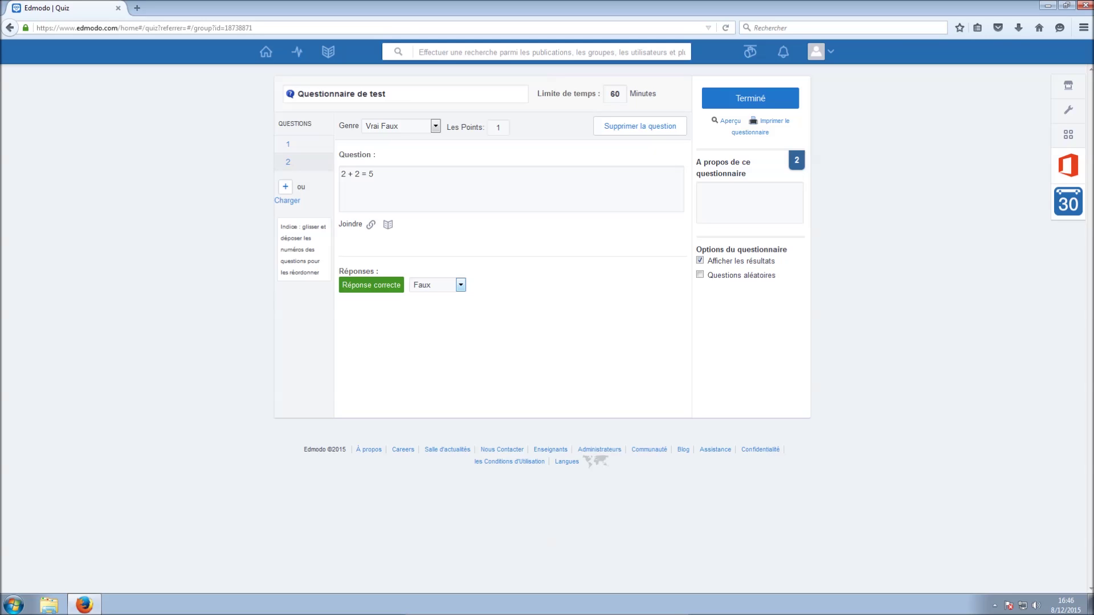
Cut the quiz time limit from 60 to 10 minutes and finish the quiz
{"action": "double_click", "coordinate": [615, 94]}
{"action": "type", "text": "10"}
{"action": "left_click", "coordinate": [541, 348]}
{"action": "left_click", "coordinate": [750, 98]}
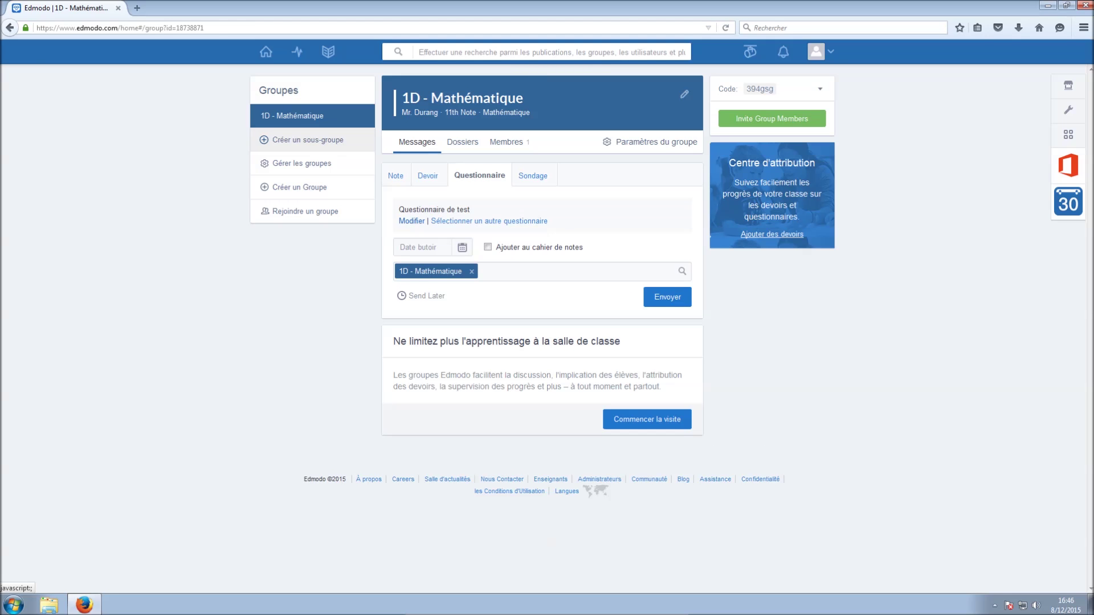
Set the quiz due date to 11 December 2015 and count it in the gradebook
{"action": "left_click", "coordinate": [462, 247]}
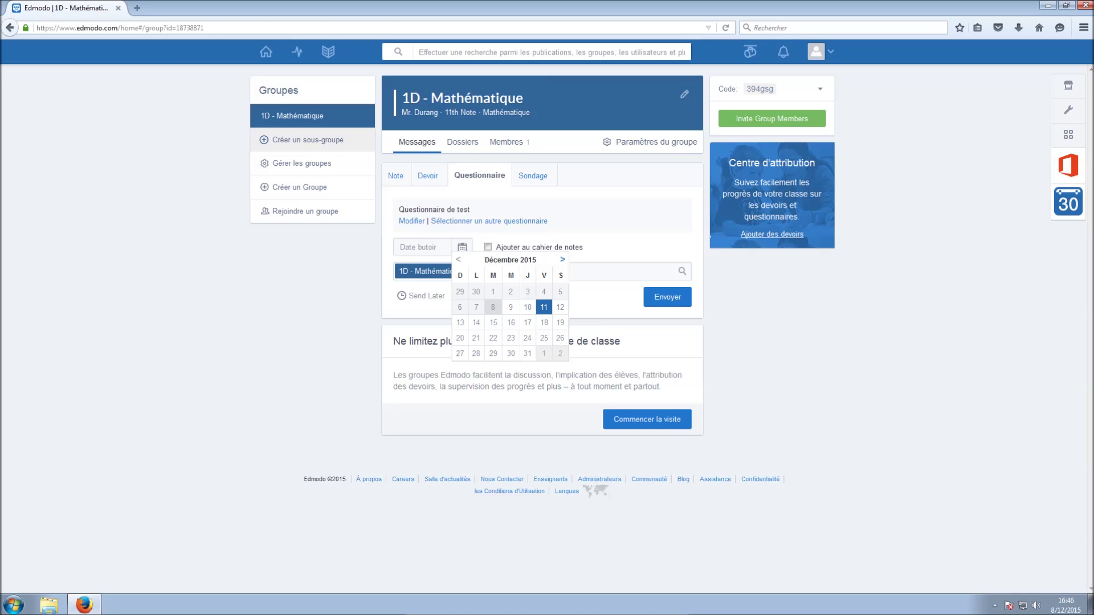
{"action": "left_click", "coordinate": [543, 307]}
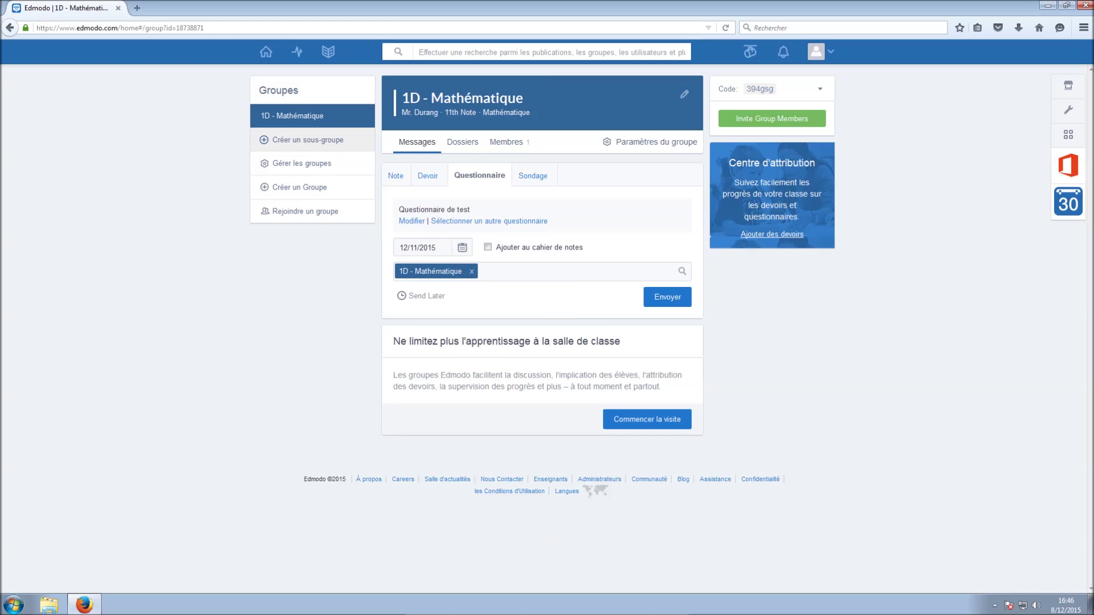
{"action": "left_click", "coordinate": [487, 248]}
Send the quiz to the class and view the Membres list
{"action": "left_click", "coordinate": [668, 296]}
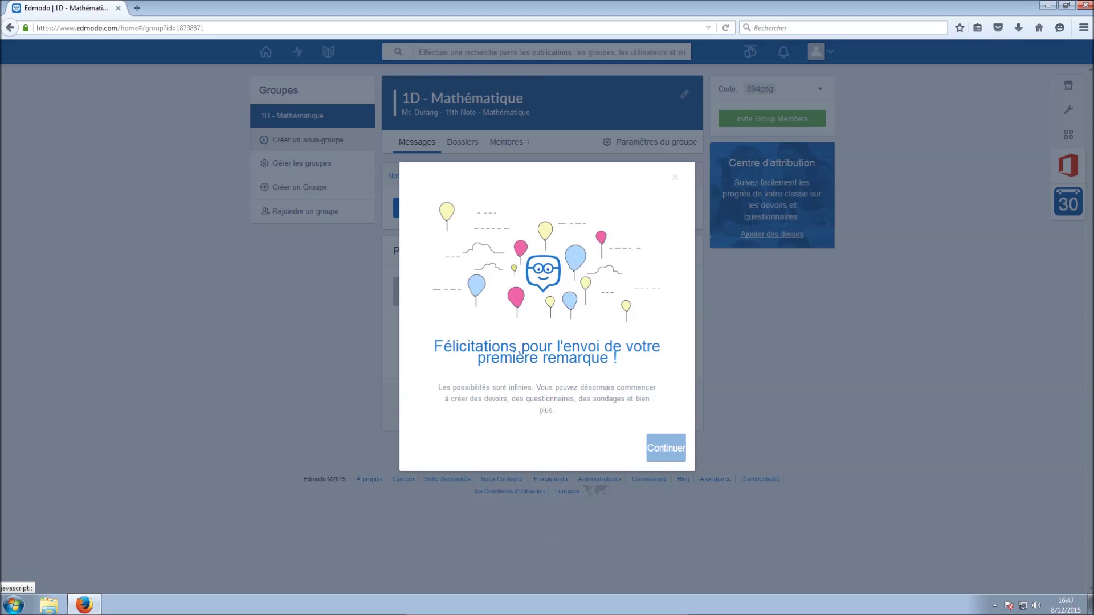
{"action": "left_click", "coordinate": [666, 448]}
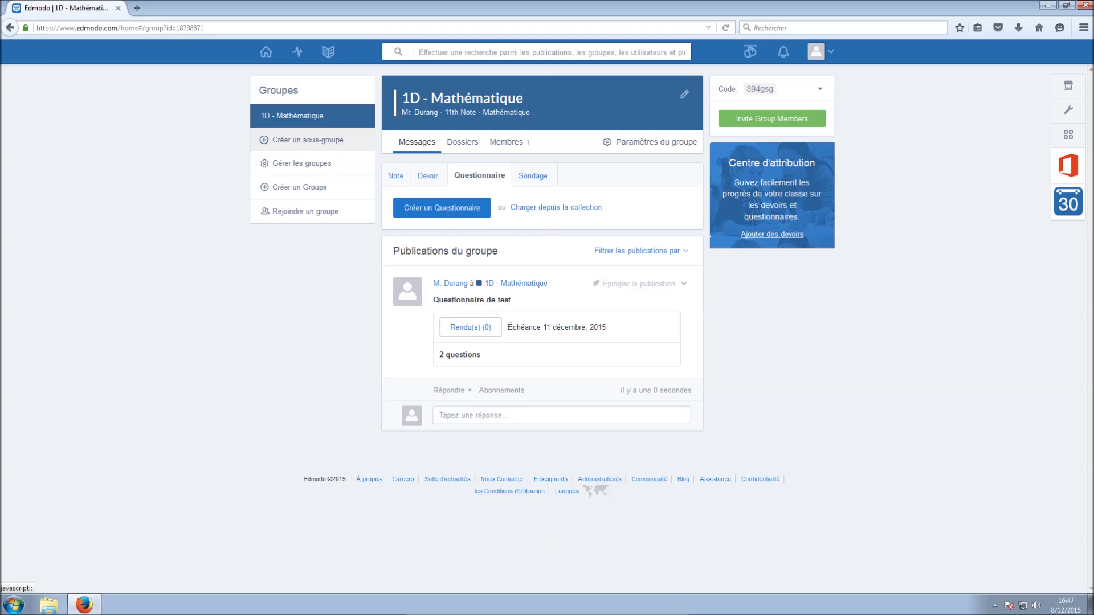
{"action": "left_click", "coordinate": [506, 142]}
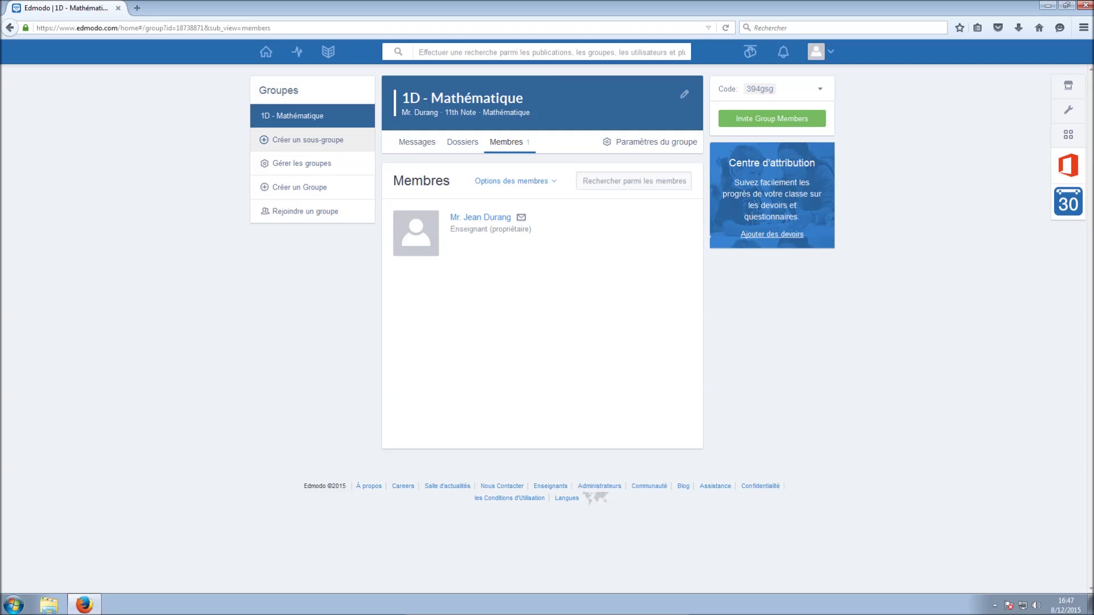
{"action": "left_click", "coordinate": [760, 89]}
{"action": "left_click", "coordinate": [772, 118]}
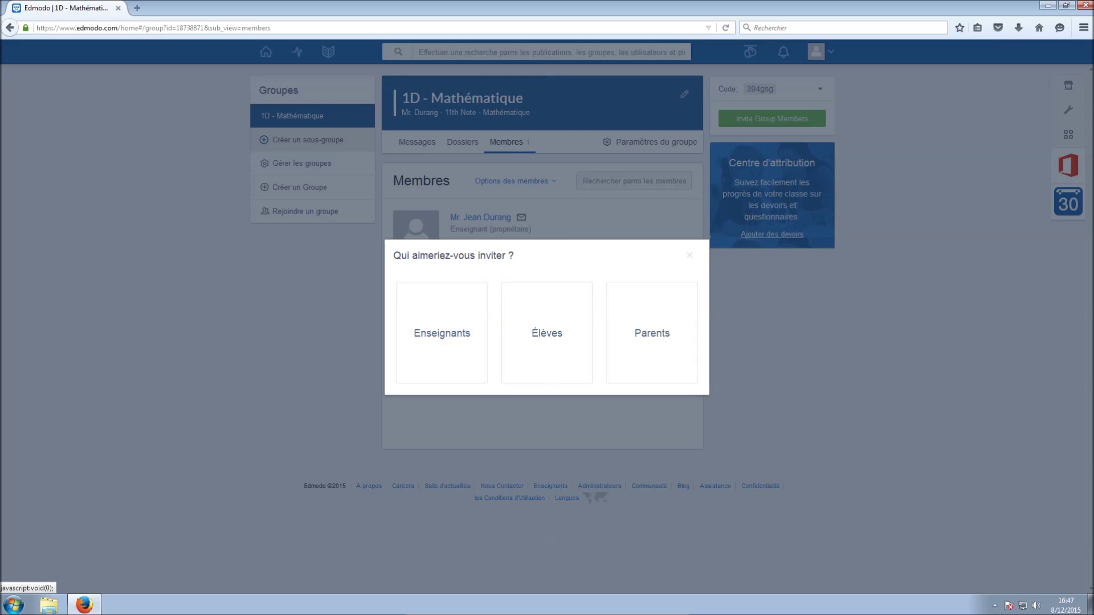
{"action": "left_click", "coordinate": [547, 333]}
{"action": "left_click", "coordinate": [538, 296]}
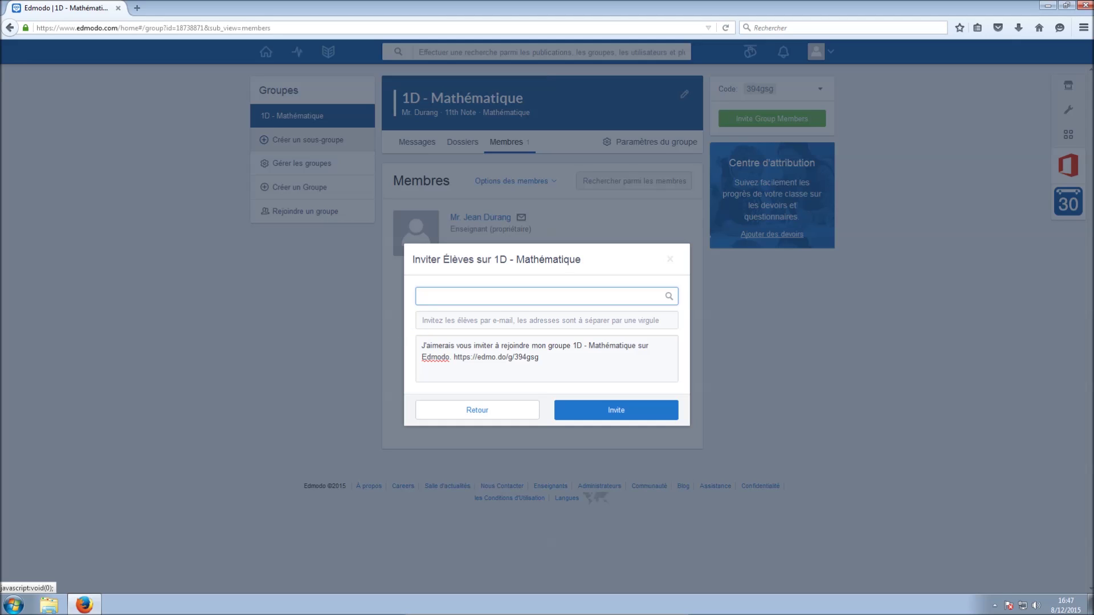
{"action": "left_click", "coordinate": [539, 320]}
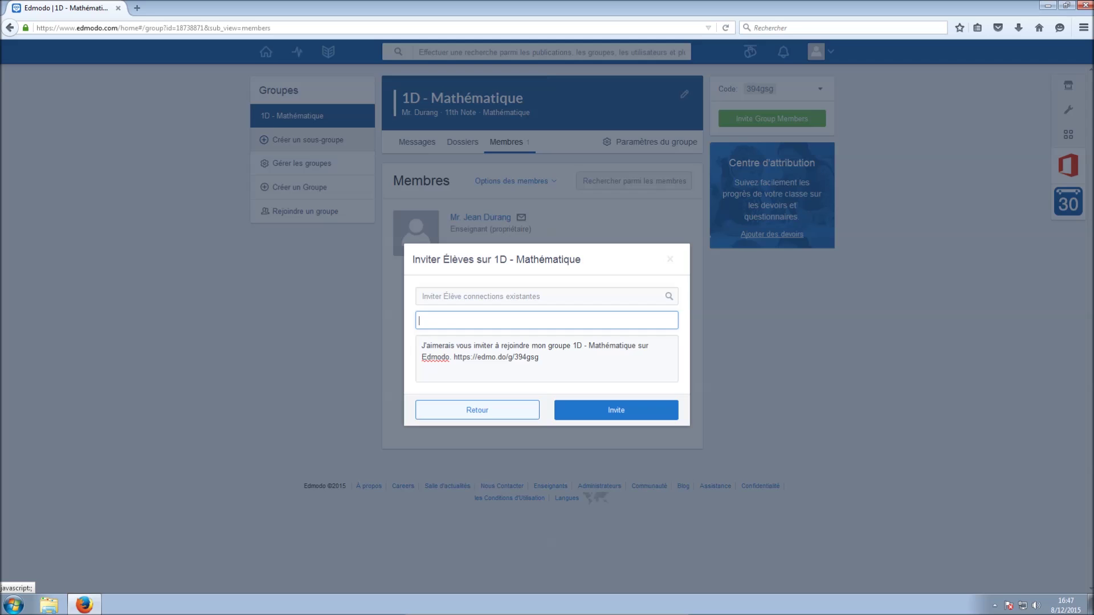
{"action": "left_click", "coordinate": [477, 410]}
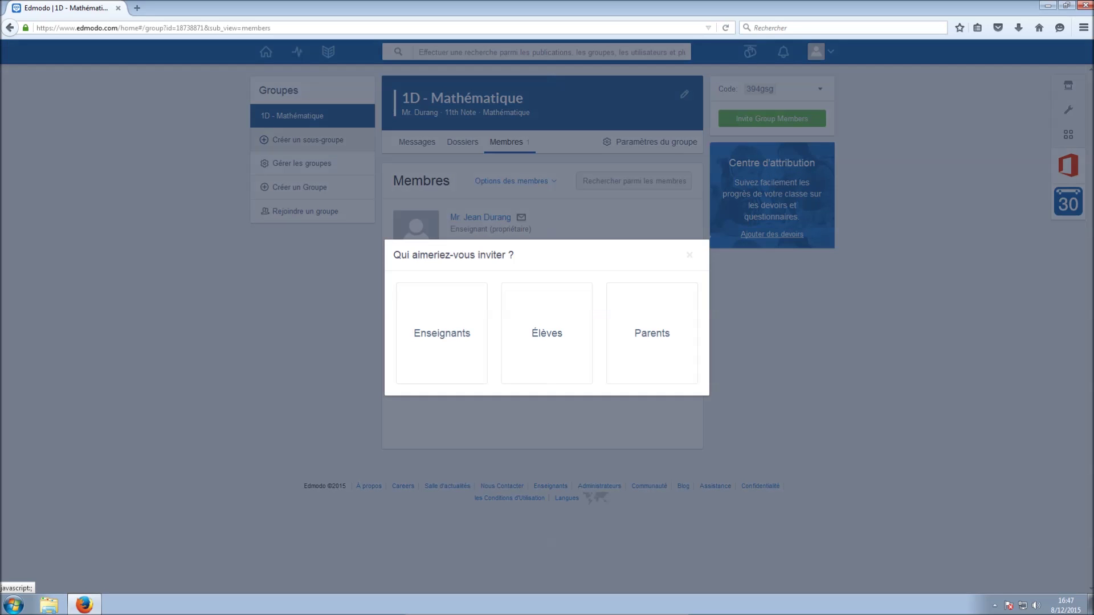
{"action": "left_click", "coordinate": [689, 255]}
{"action": "left_click", "coordinate": [760, 89]}
{"action": "left_click", "coordinate": [820, 89]}
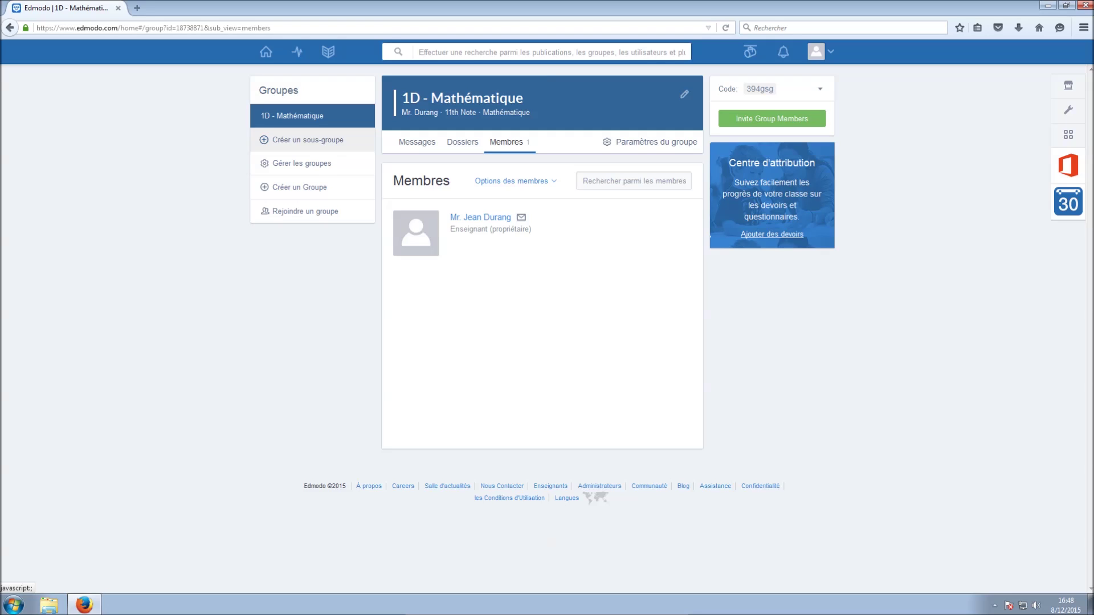
Copy the class join code and paste it into the browser search box
{"action": "left_click", "coordinate": [760, 89]}
{"action": "key", "text": "ctrl+c"}
{"action": "left_click", "coordinate": [308, 140]}
{"action": "left_click", "coordinate": [786, 28]}
{"action": "key", "text": "ctrl+v"}
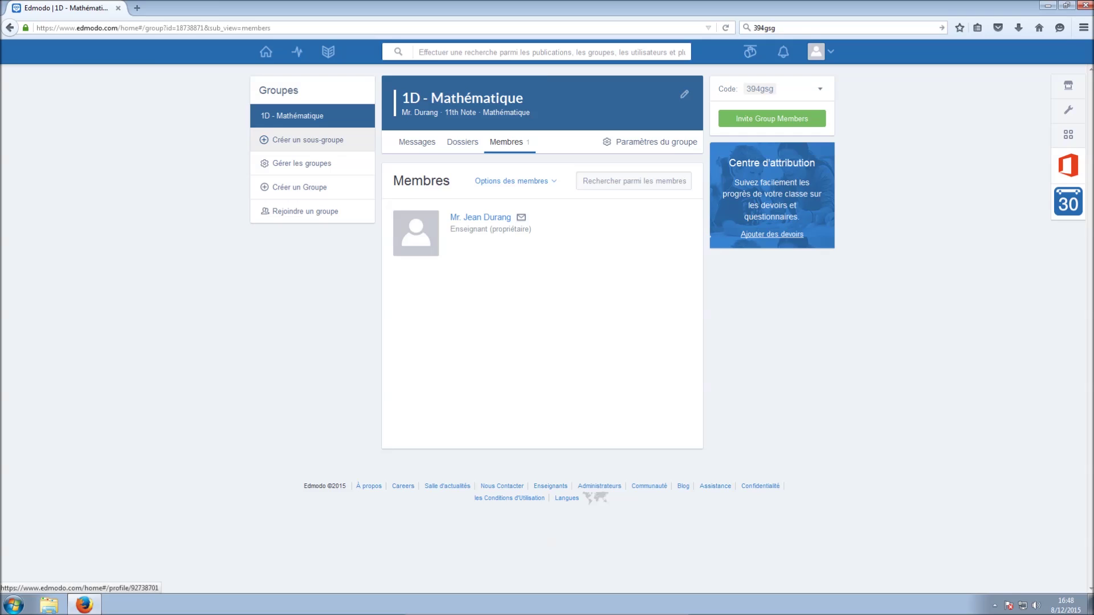
Visit Bibliothèque, the 1D - Mathématique progress report and Accueil, then sign out
{"action": "left_click", "coordinate": [328, 51]}
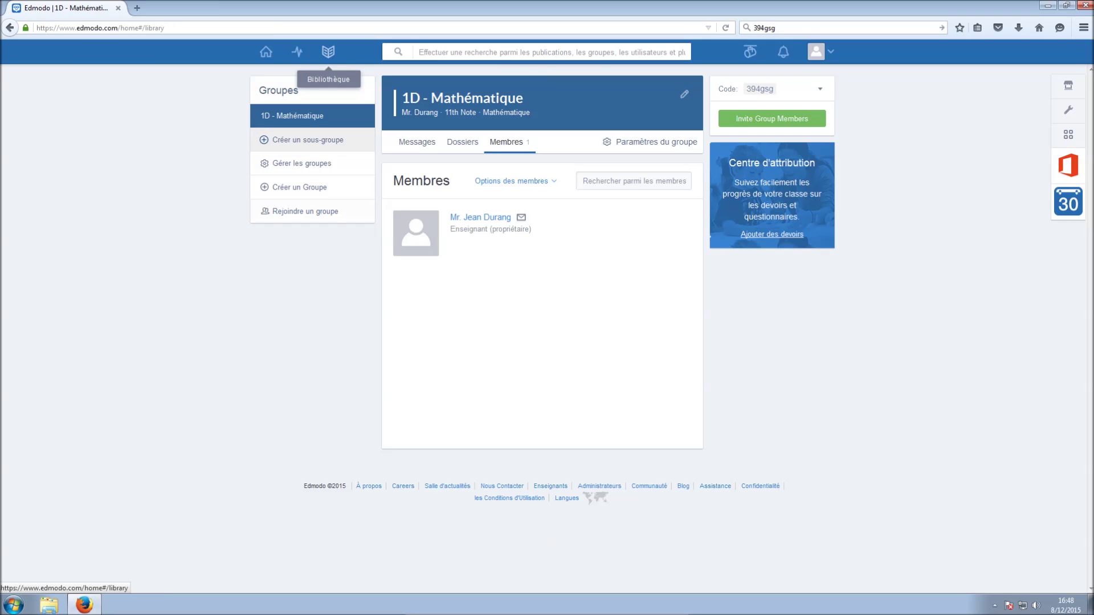
{"action": "left_click", "coordinate": [297, 52]}
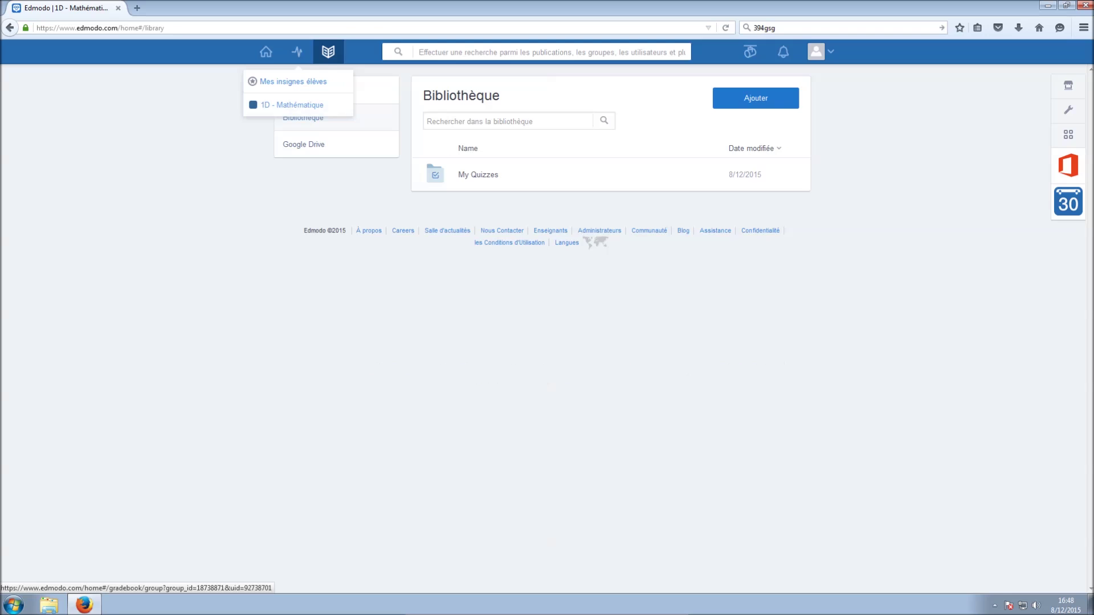
{"action": "left_click", "coordinate": [292, 105]}
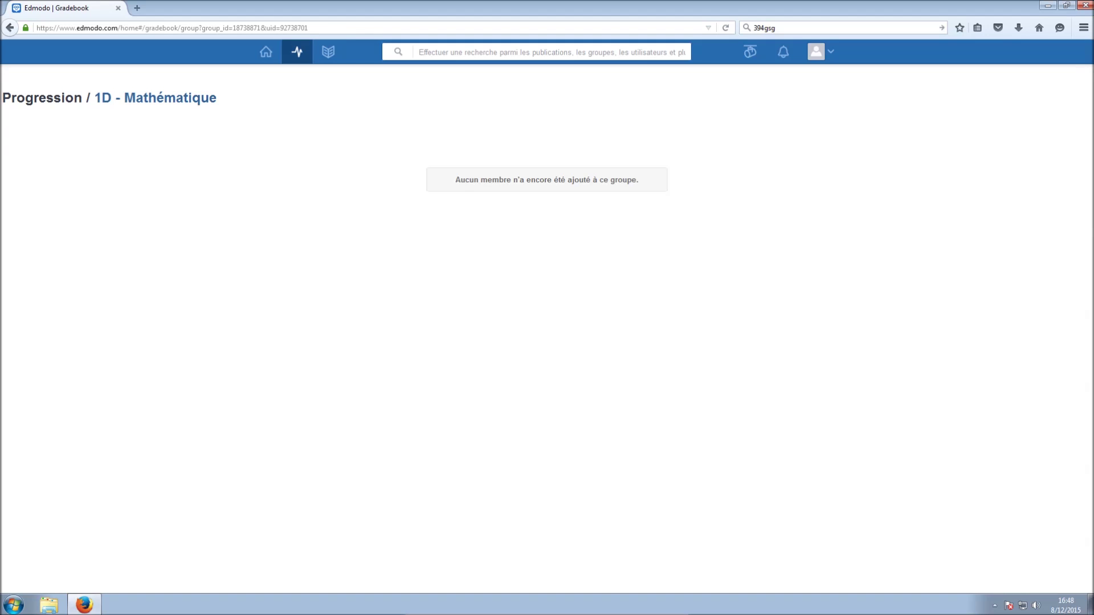
{"action": "left_click", "coordinate": [267, 52]}
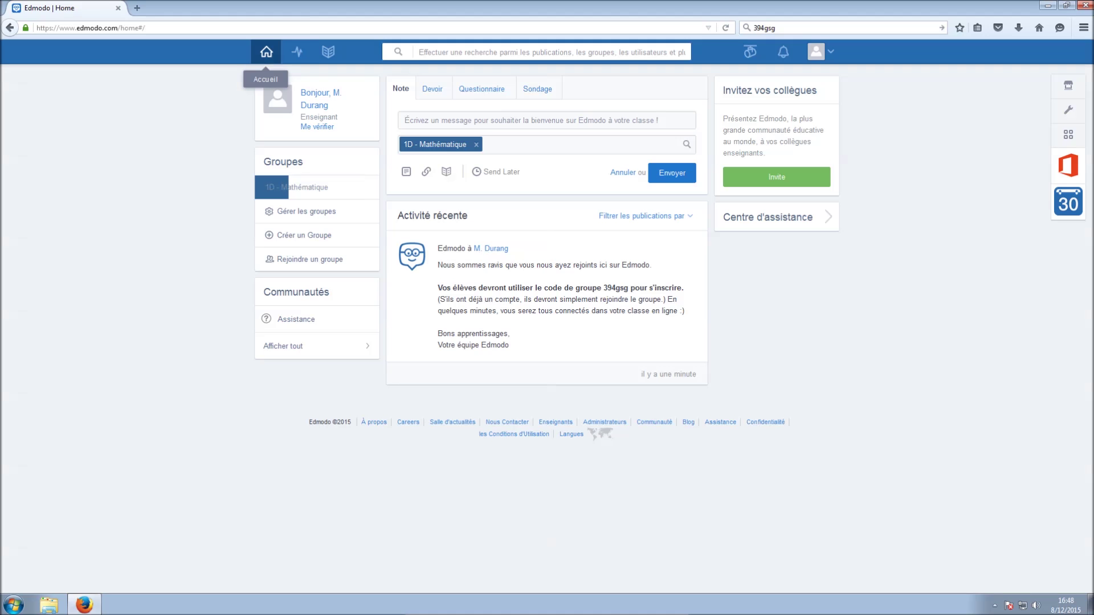
{"action": "left_click", "coordinate": [816, 51]}
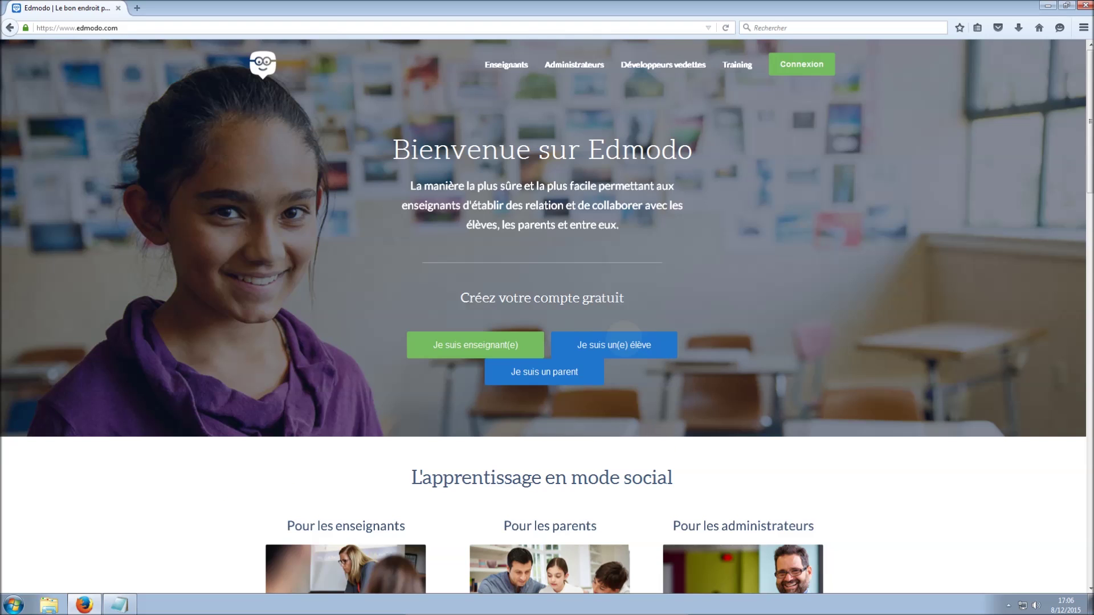
Start a student sign-up and copy the saved class code from Notepad
{"action": "left_click", "coordinate": [624, 342]}
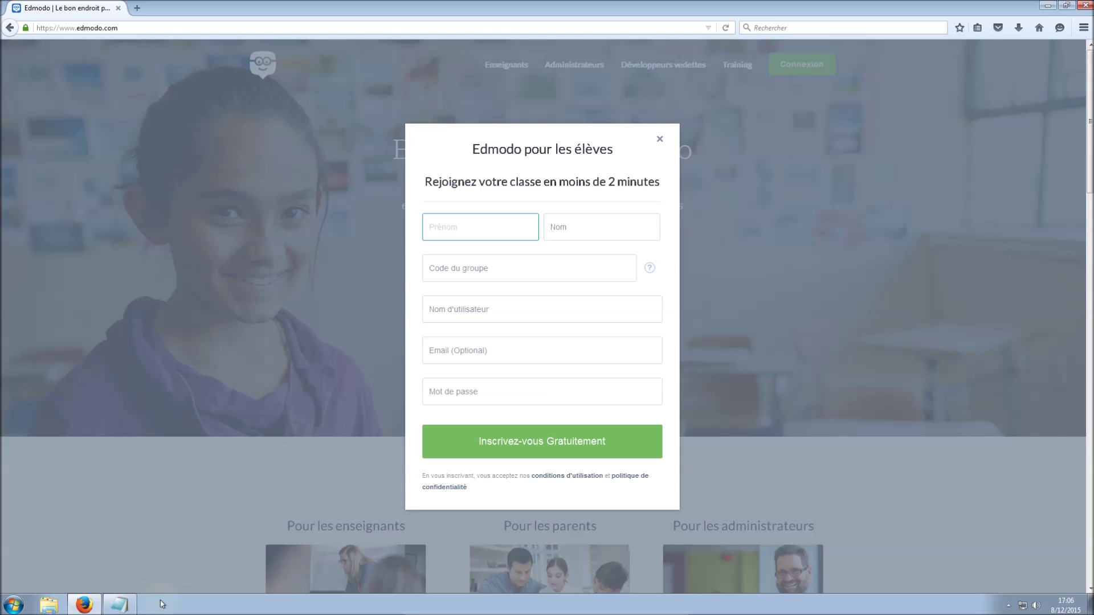
{"action": "left_click", "coordinate": [133, 601]}
{"action": "double_click", "coordinate": [110, 127]}
{"action": "key", "text": "ctrl+c"}
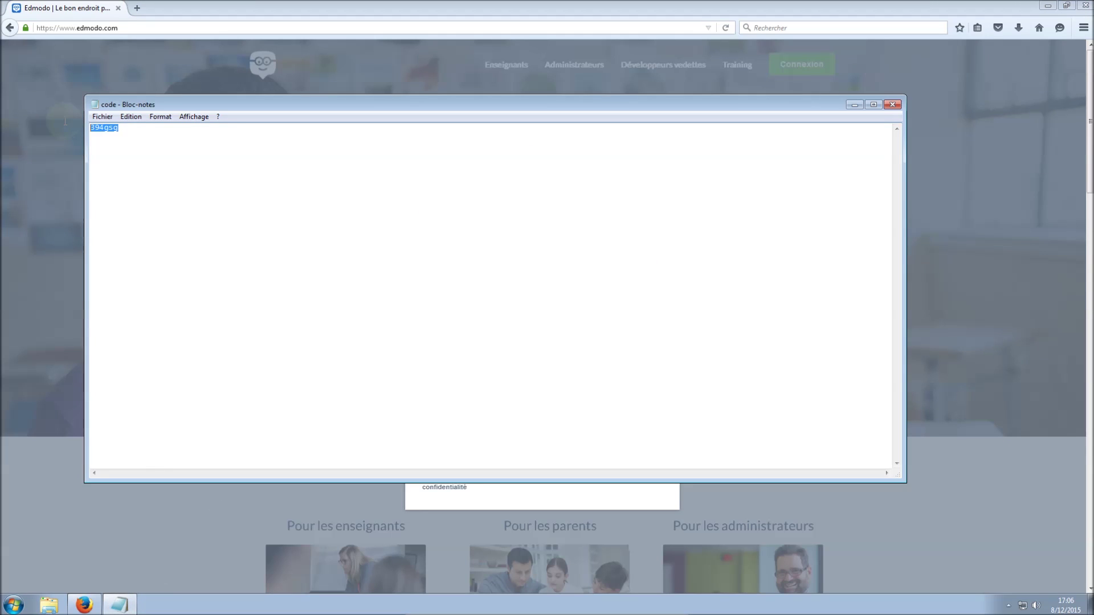
{"action": "left_click", "coordinate": [854, 104]}
Enter the student's first and last name and paste the class join code
{"action": "left_click", "coordinate": [455, 222]}
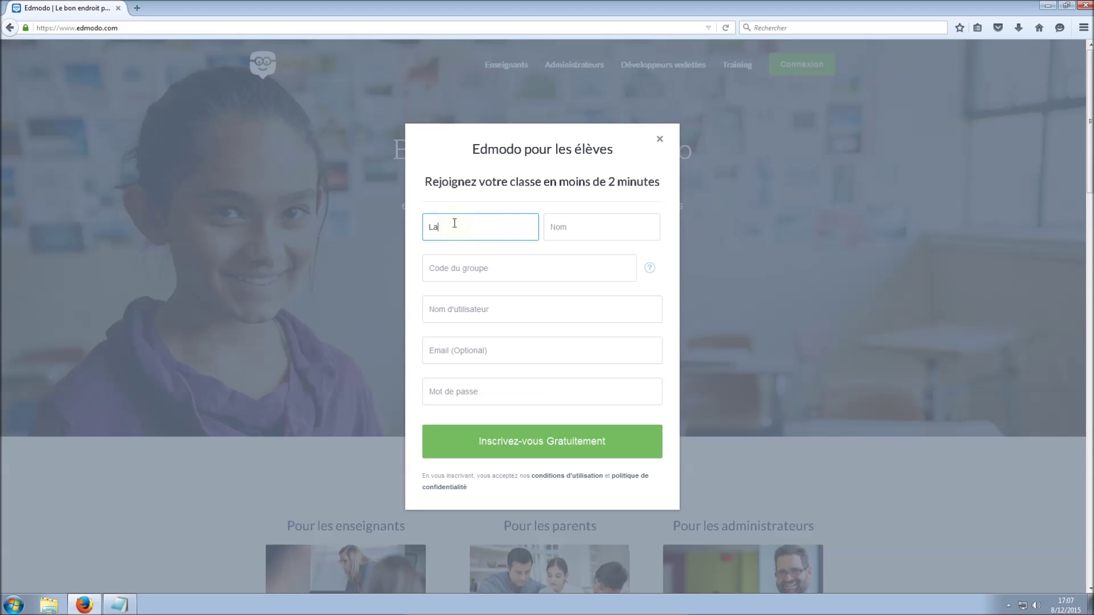
{"action": "key", "text": "Tab"}
{"action": "left_click", "coordinate": [503, 267]}
{"action": "key", "text": "ctrl+v"}
Choose an available username, enter a password, and create the student account
{"action": "left_click", "coordinate": [520, 304]}
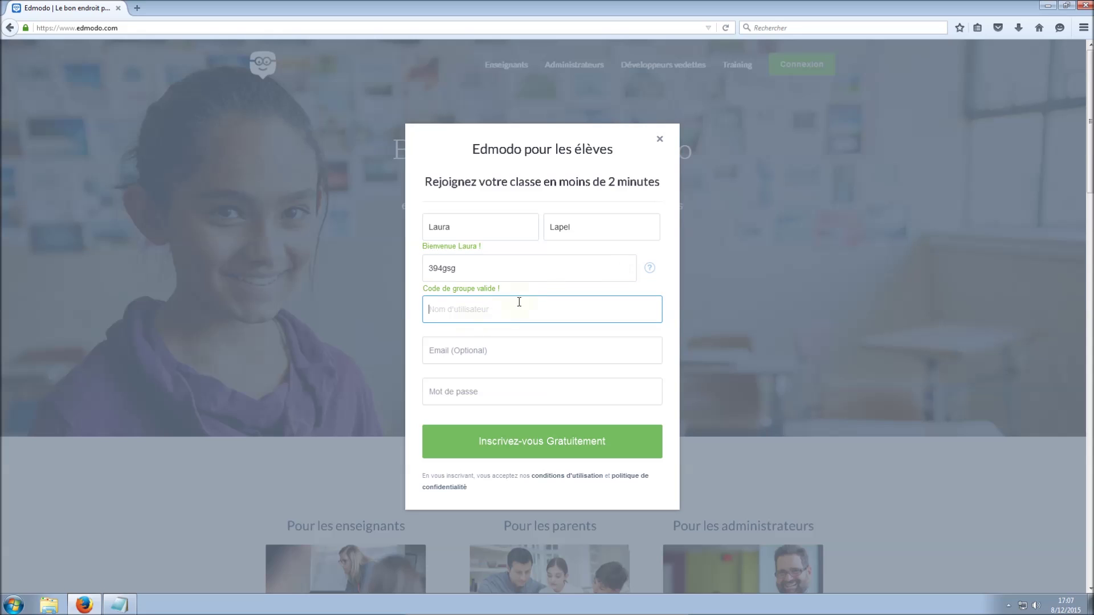
{"action": "type", "text": "lauratest"}
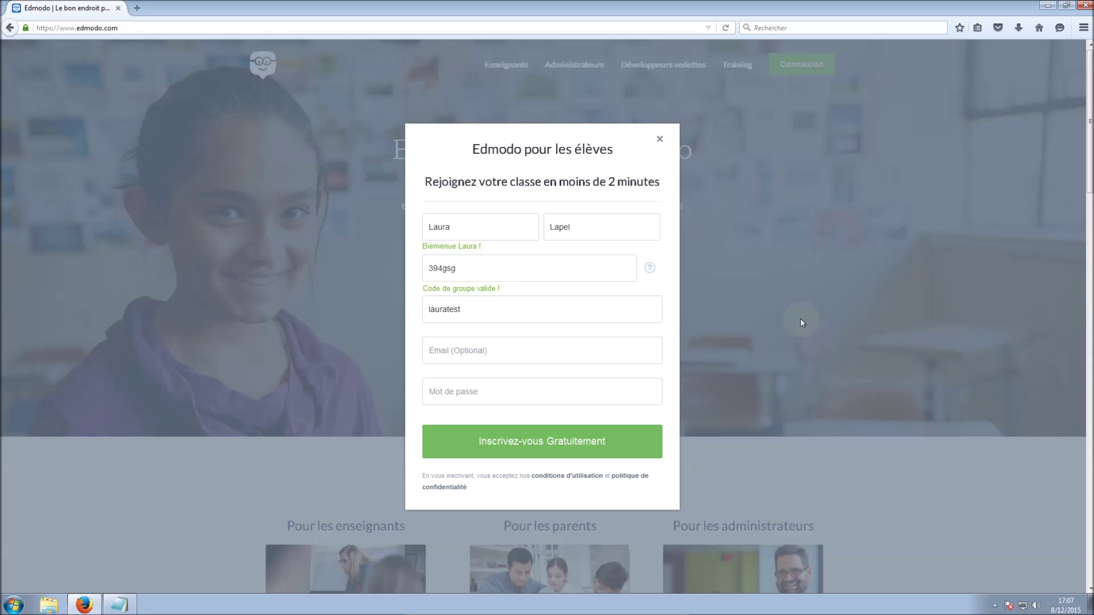
{"action": "left_click", "coordinate": [571, 341]}
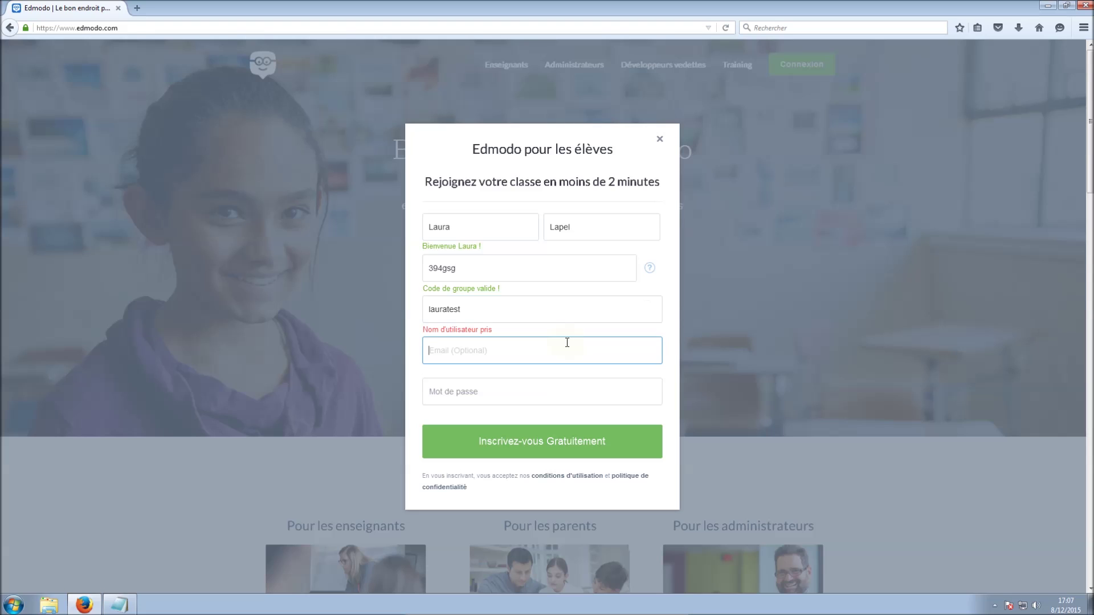
{"action": "left_click", "coordinate": [515, 311]}
{"action": "type", "text": "123"}
{"action": "left_click", "coordinate": [496, 355]}
{"action": "left_click", "coordinate": [460, 381]}
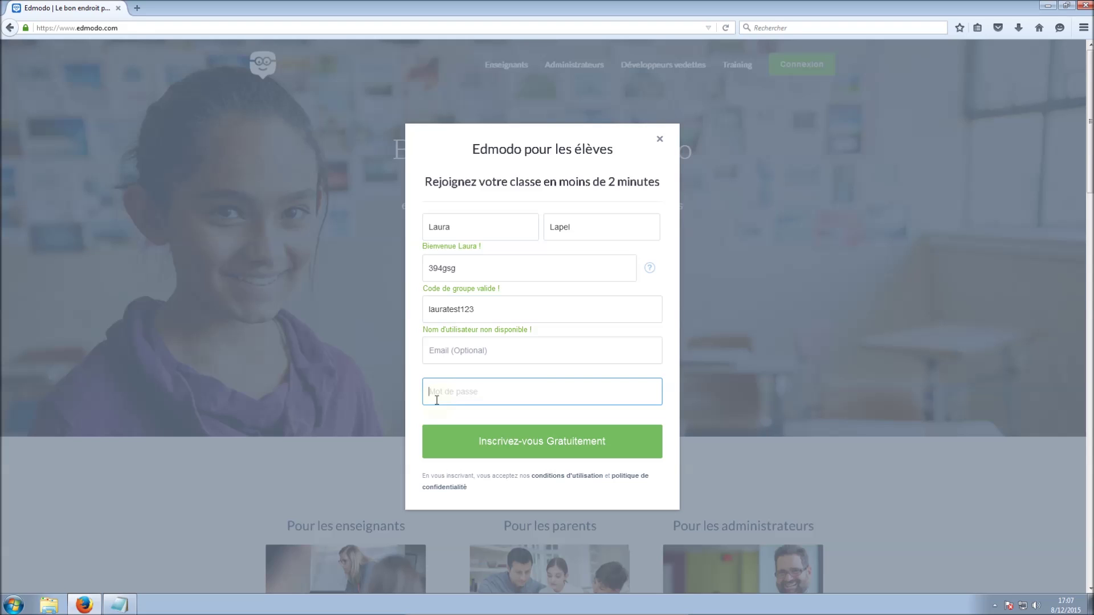
{"action": "type", "text": "123456"}
{"action": "left_click", "coordinate": [541, 445]}
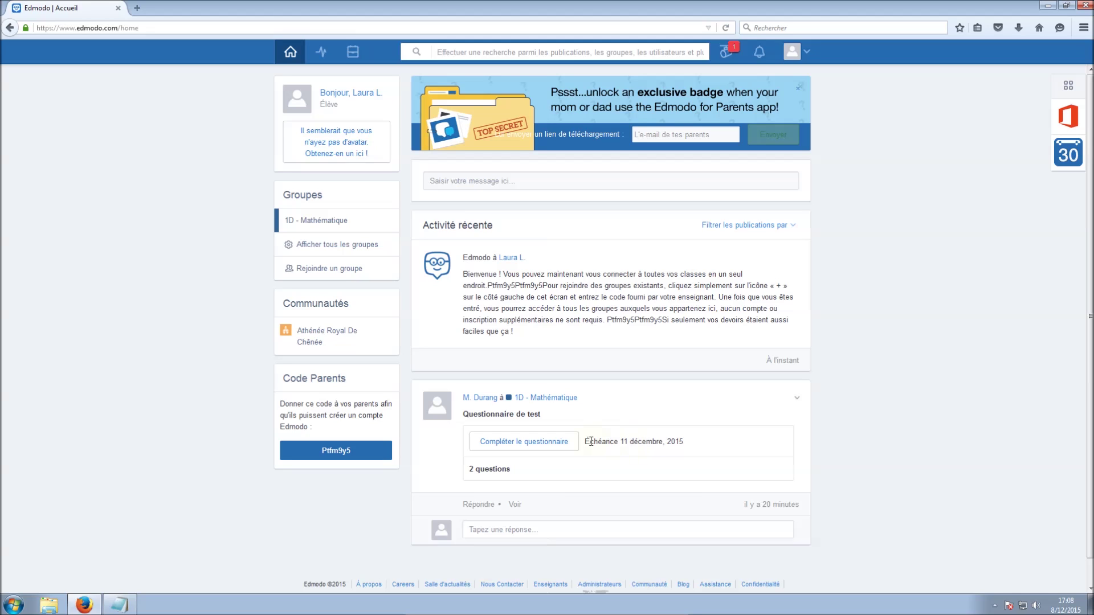
Open and start Questionnaire de test, answering Vrai to questions 1 and 2
{"action": "left_click", "coordinate": [523, 444]}
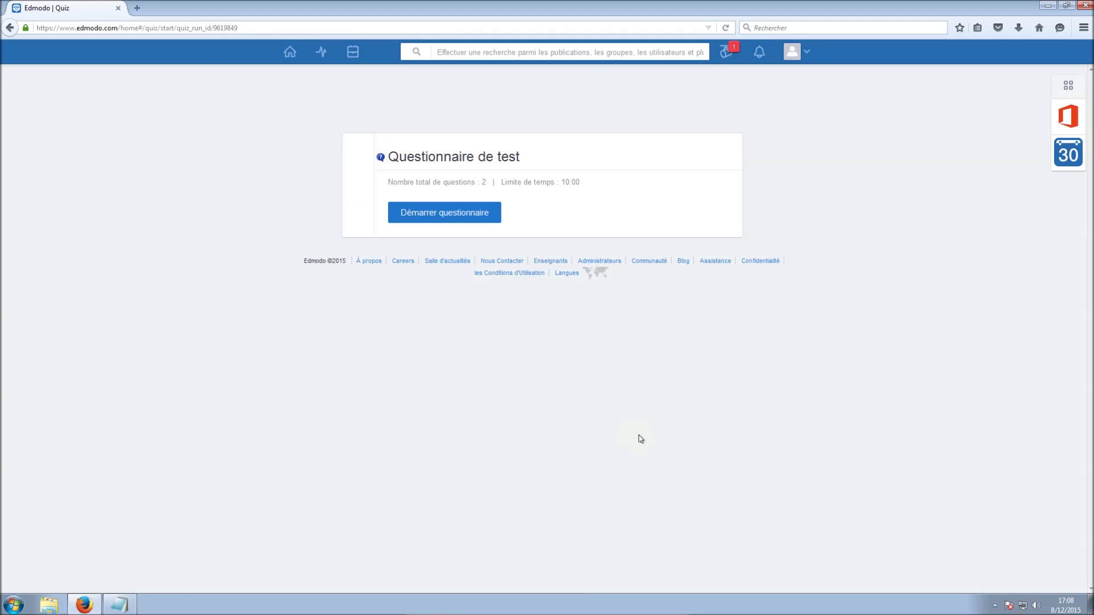
{"action": "left_click", "coordinate": [482, 214]}
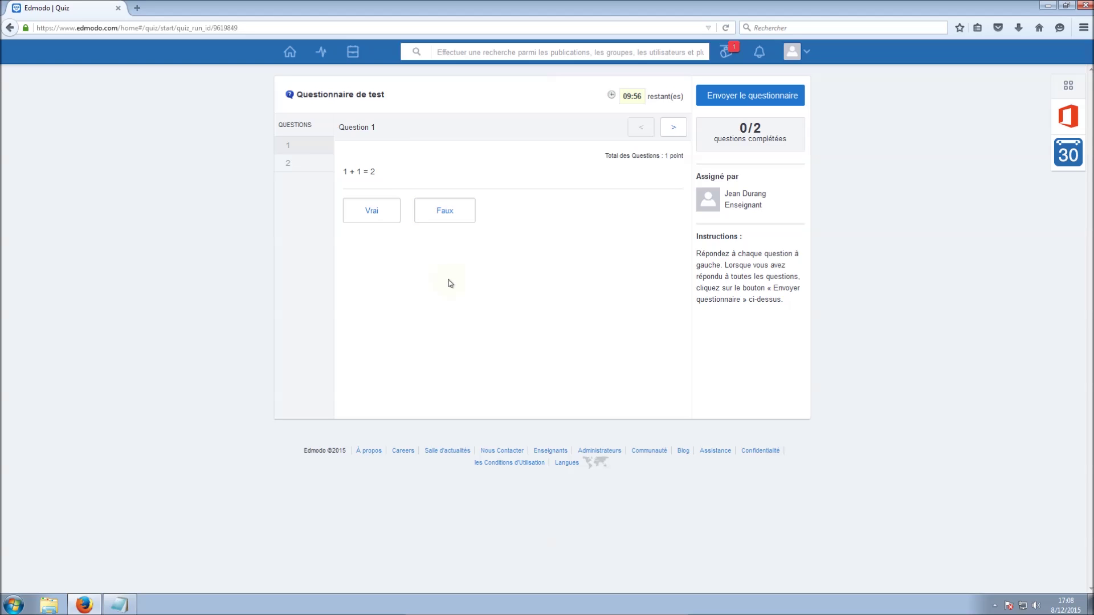
{"action": "left_click", "coordinate": [377, 214]}
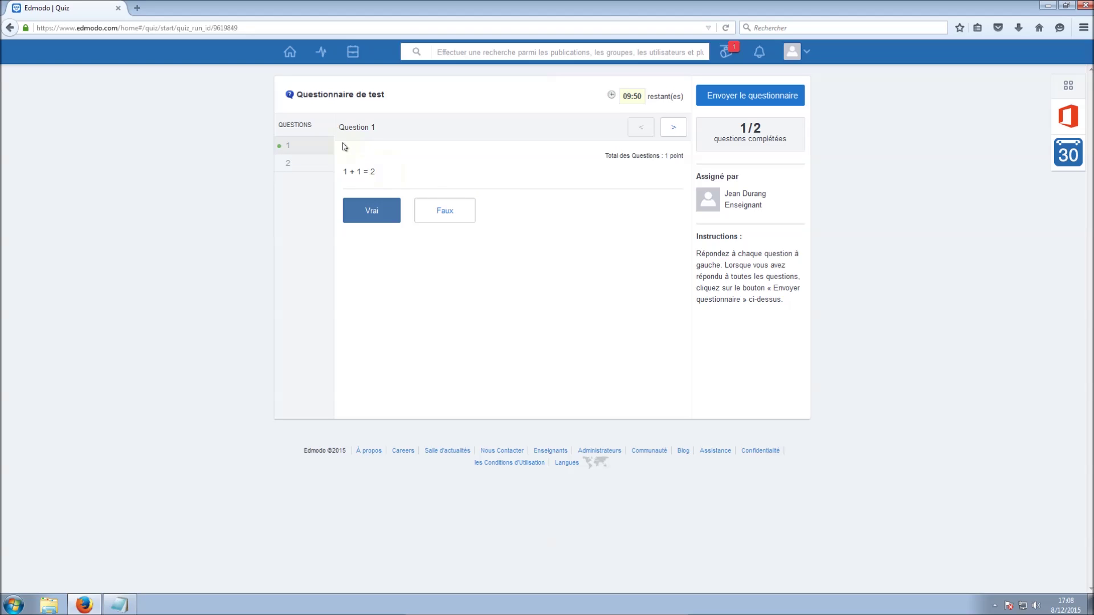
{"action": "left_click", "coordinate": [289, 162]}
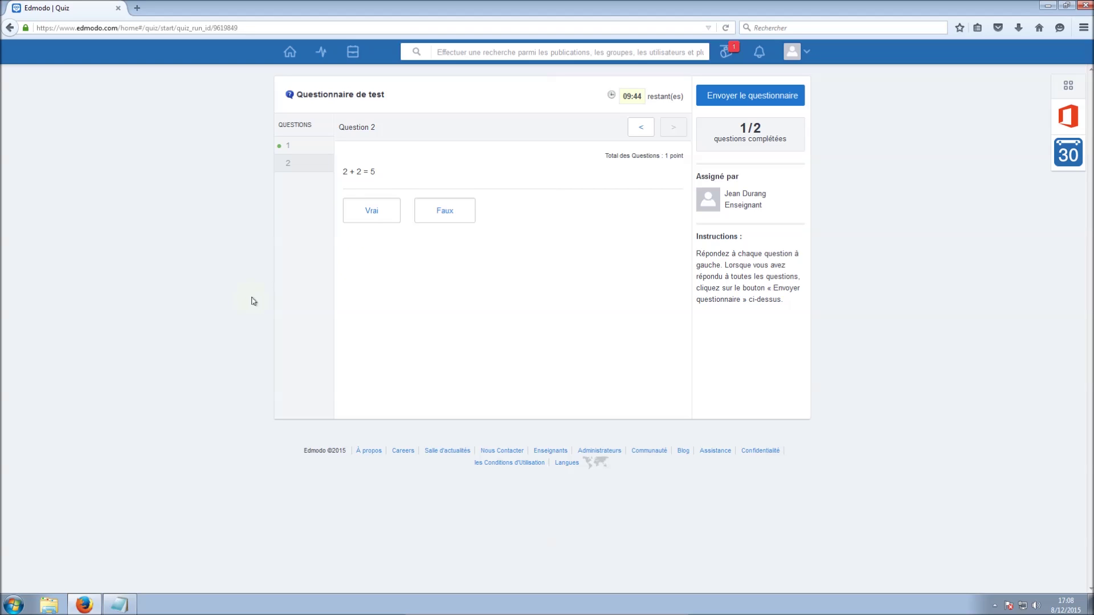
{"action": "left_click", "coordinate": [373, 212]}
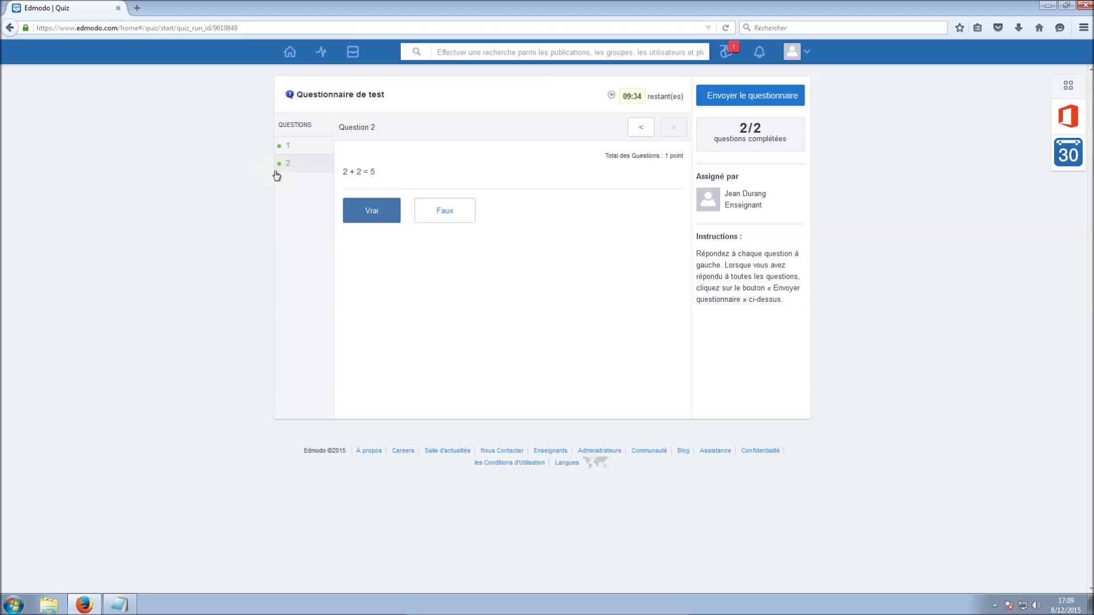
{"action": "left_click", "coordinate": [371, 206]}
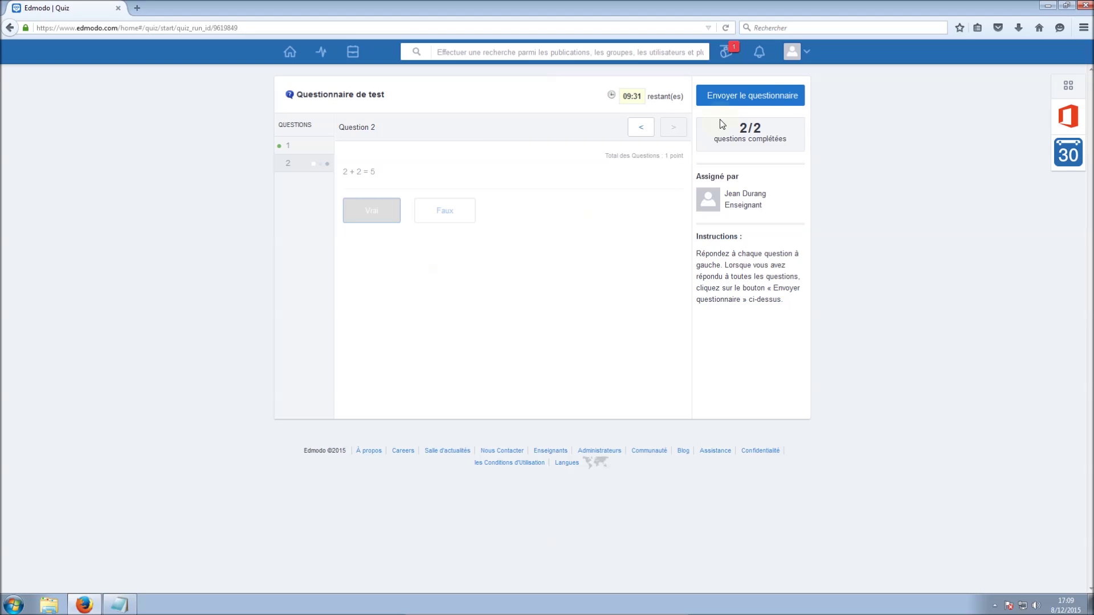
Submit the quiz, review the 1/2 score and question 2's result, then return home
{"action": "left_click", "coordinate": [755, 98]}
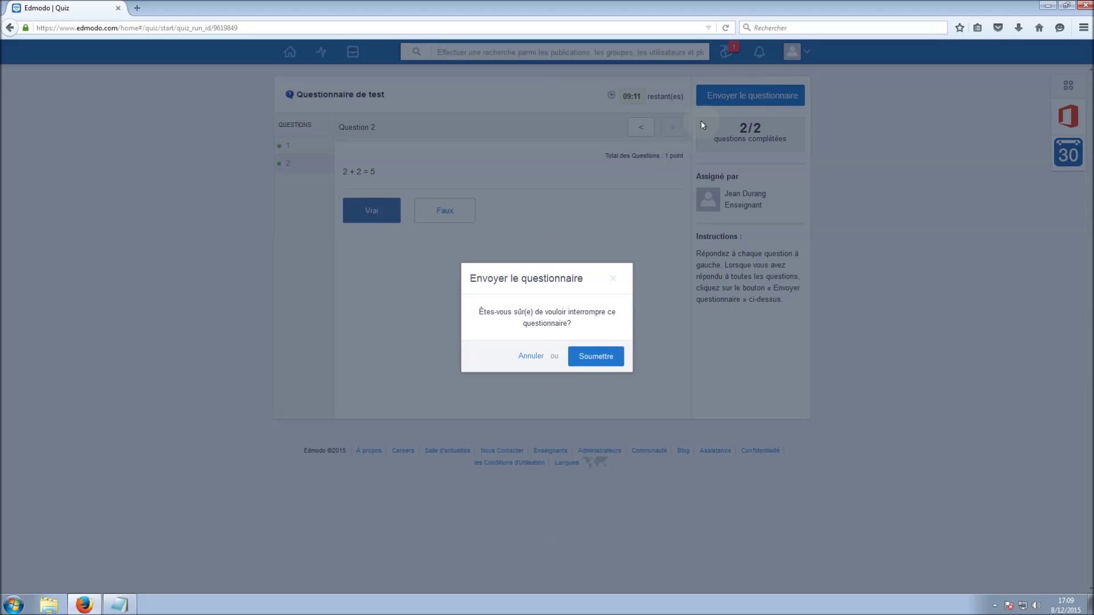
{"action": "left_click", "coordinate": [604, 361]}
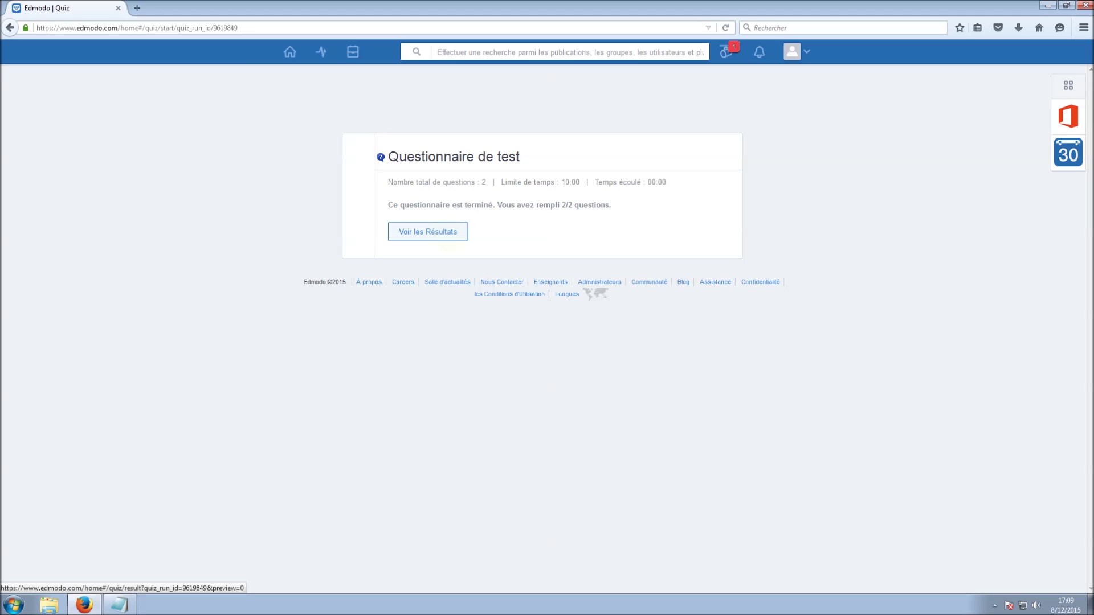
{"action": "left_click", "coordinate": [428, 231]}
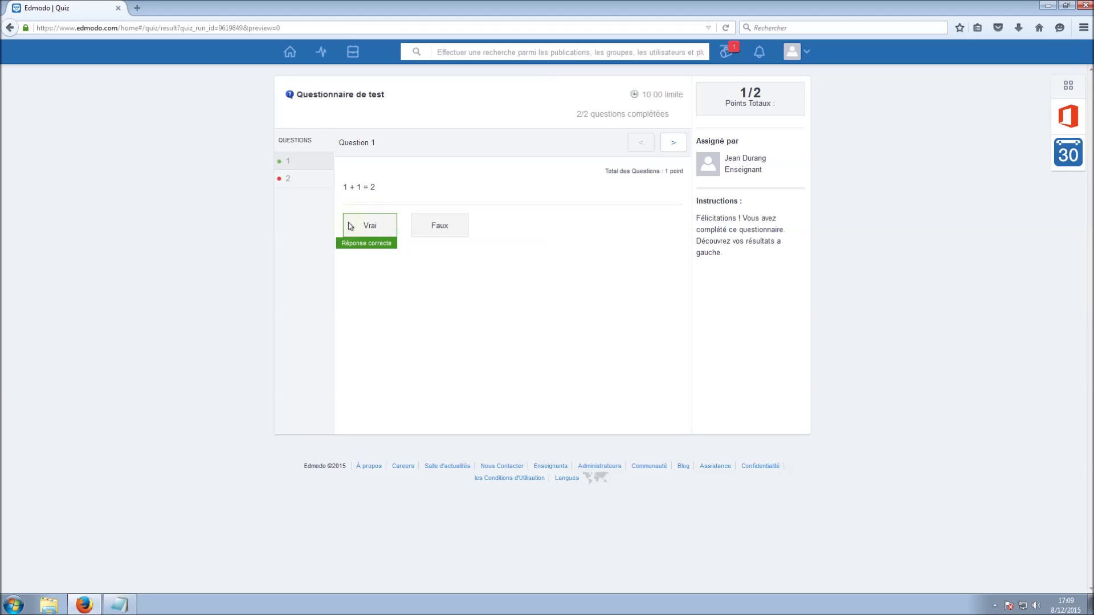
{"action": "left_click", "coordinate": [289, 179]}
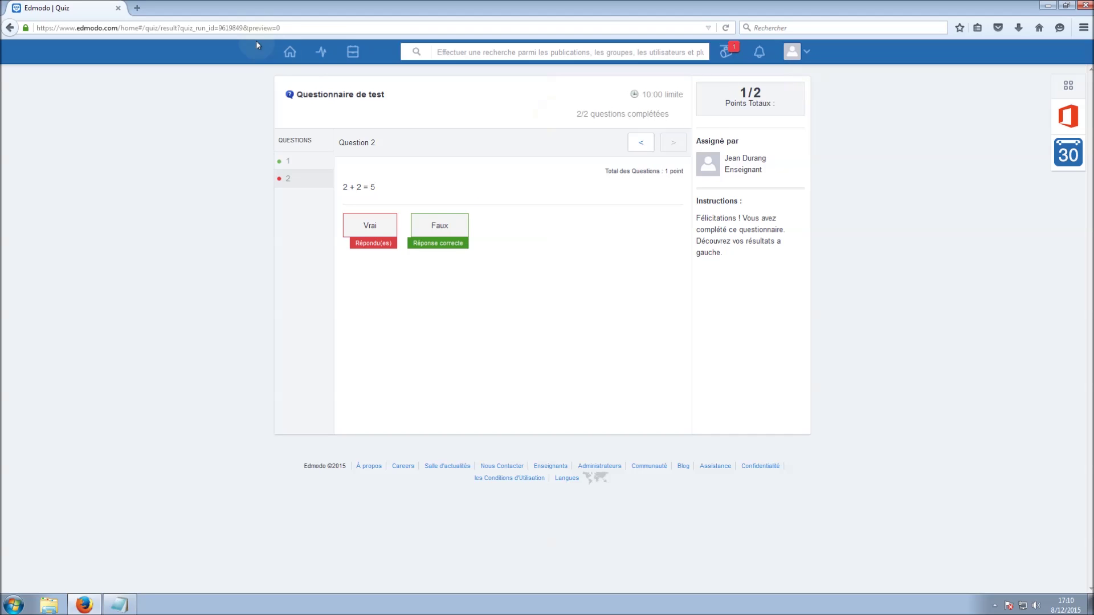
{"action": "left_click", "coordinate": [282, 46]}
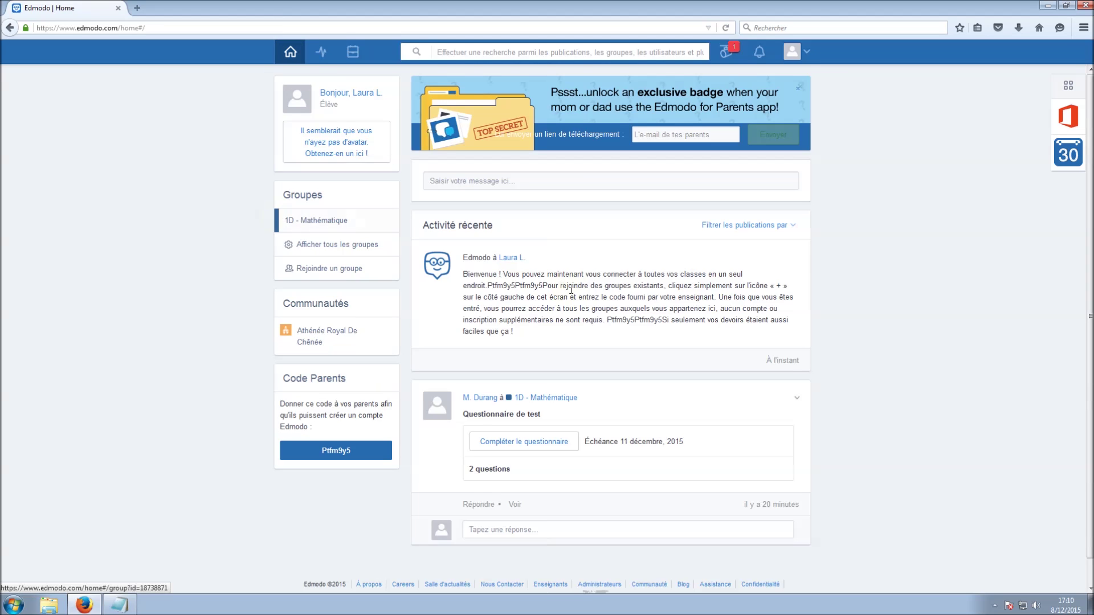
Reply 'Super questionnaire' with the teacher's name under the quiz post, then open 1D - Mathématique
{"action": "scroll", "coordinate": [480, 464], "scroll_direction": "down", "scroll_amount": 1}
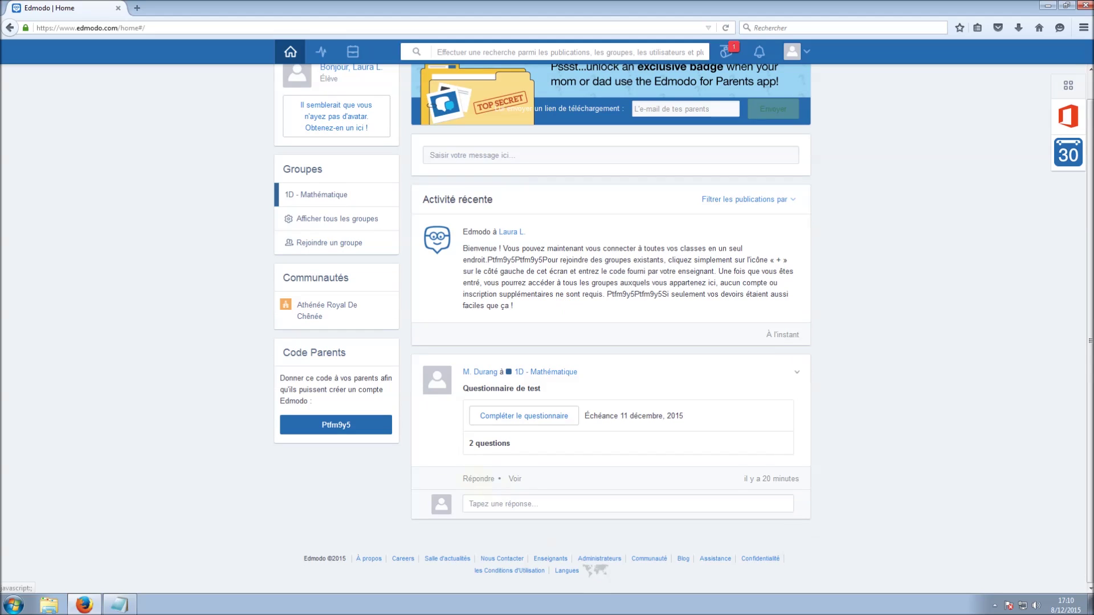
{"action": "left_click", "coordinate": [478, 481]}
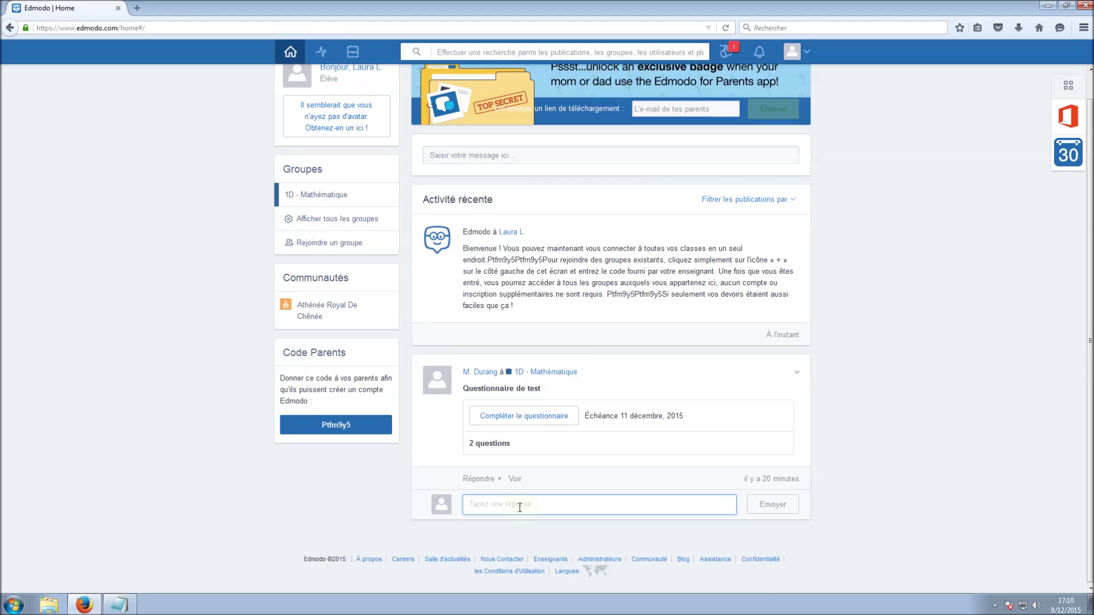
{"action": "type", "text": "Super questionnaire Monsieur Durang"}
{"action": "left_click", "coordinate": [773, 505]}
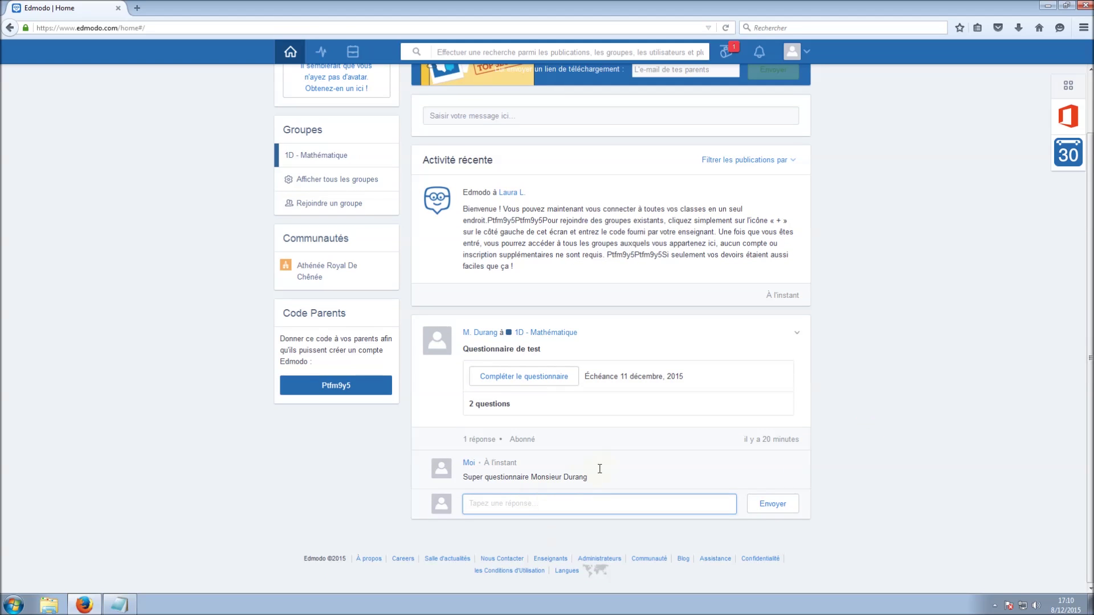
{"action": "scroll", "coordinate": [399, 313], "scroll_direction": "up", "scroll_amount": 2}
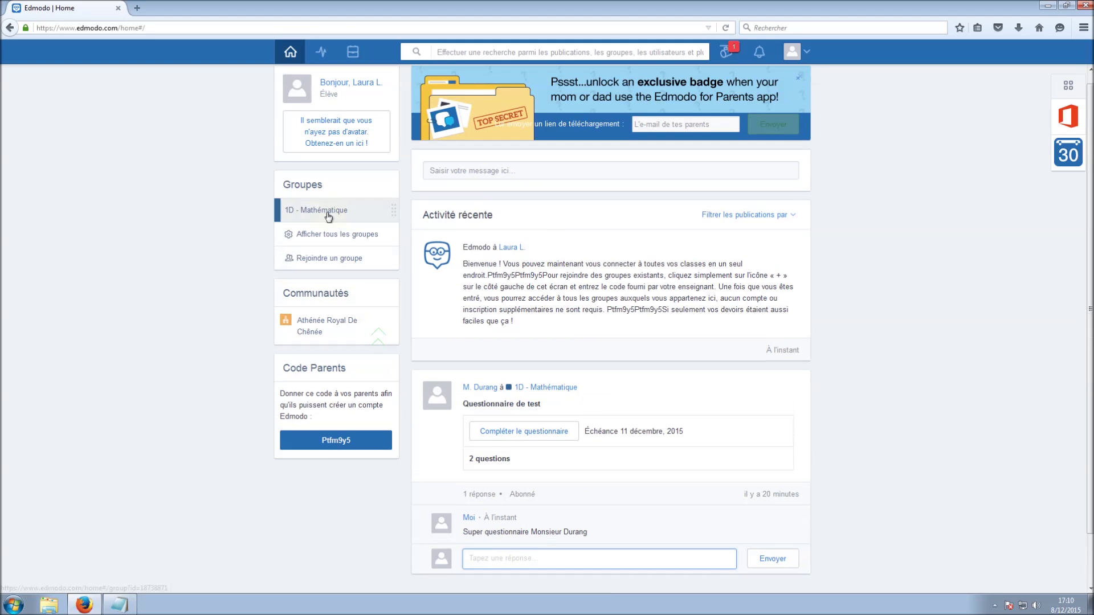
{"action": "left_click", "coordinate": [322, 211]}
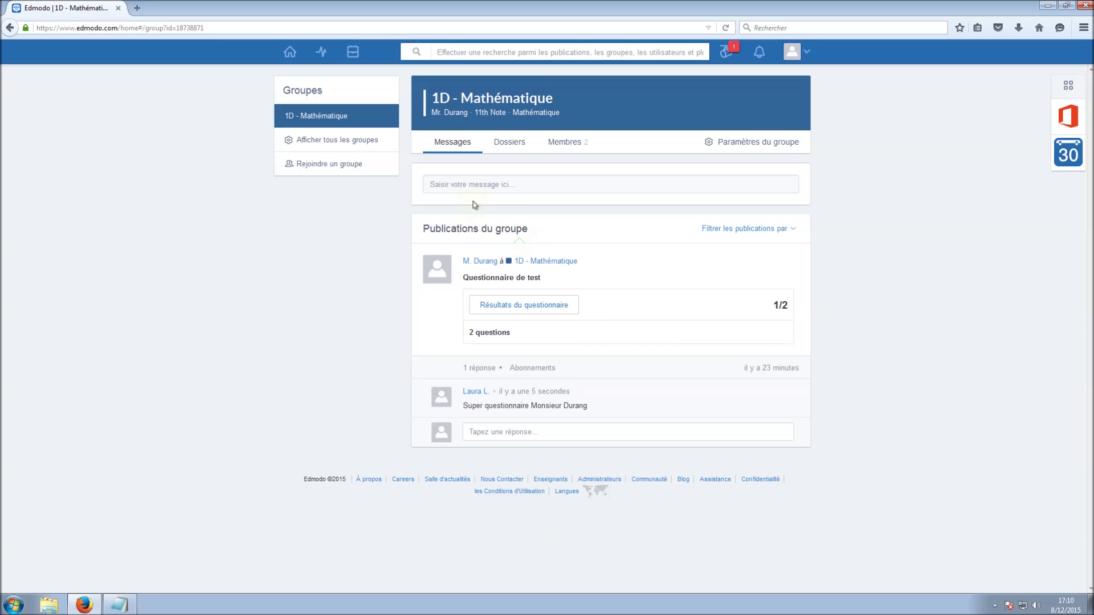
Post 'Je m'exprime !' to the 1D - Mathématique group and check its recipient list
{"action": "left_click", "coordinate": [480, 187]}
{"action": "type", "text": "Je m'exprime !"}
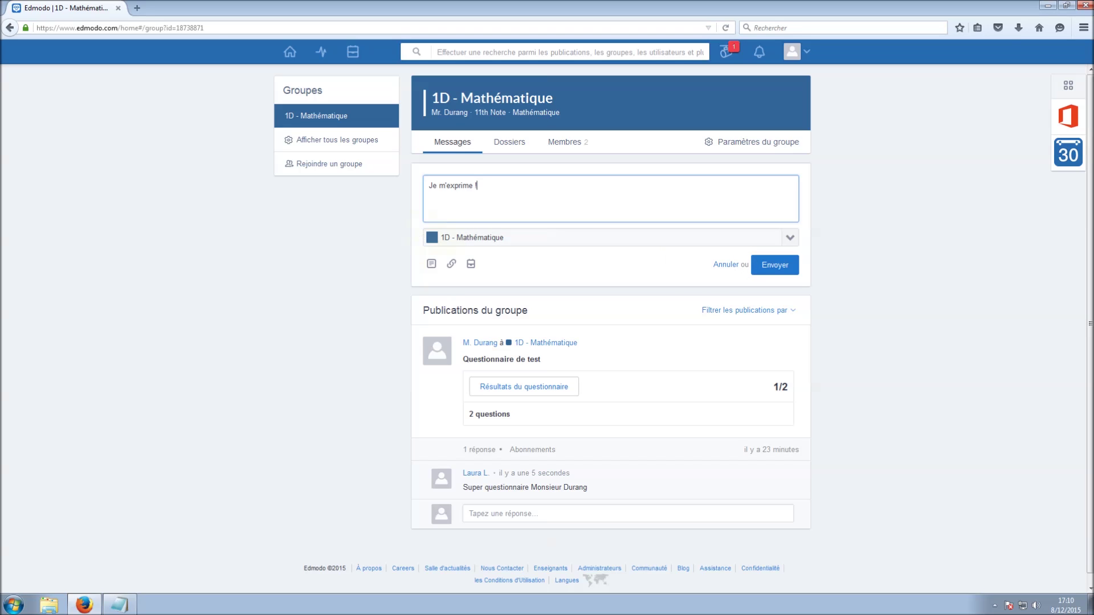
{"action": "left_click", "coordinate": [783, 268]}
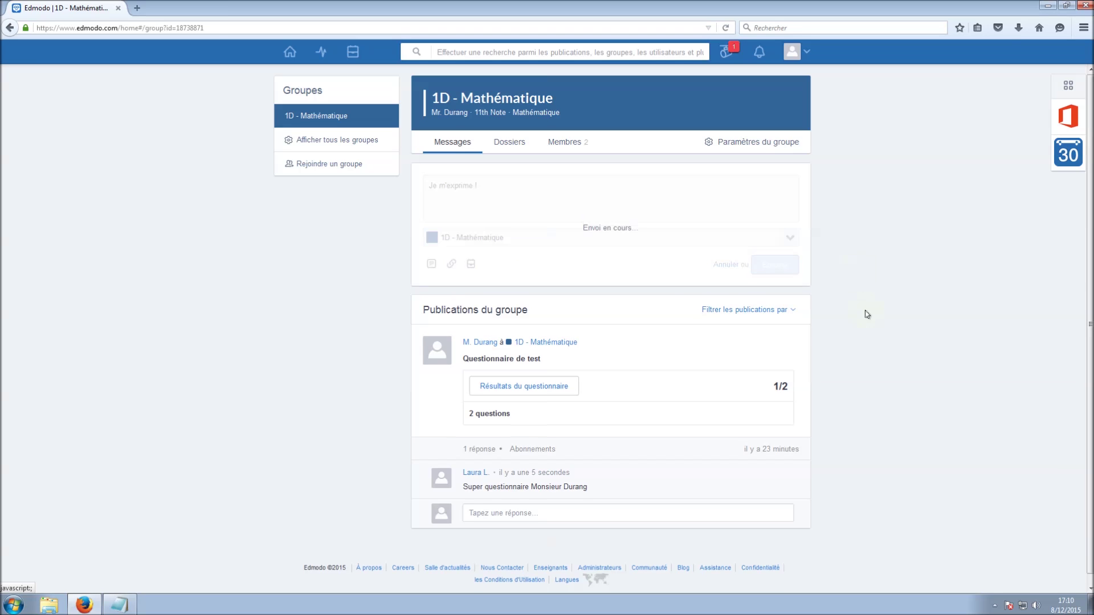
{"action": "scroll", "coordinate": [867, 319], "scroll_direction": "down", "scroll_amount": 1}
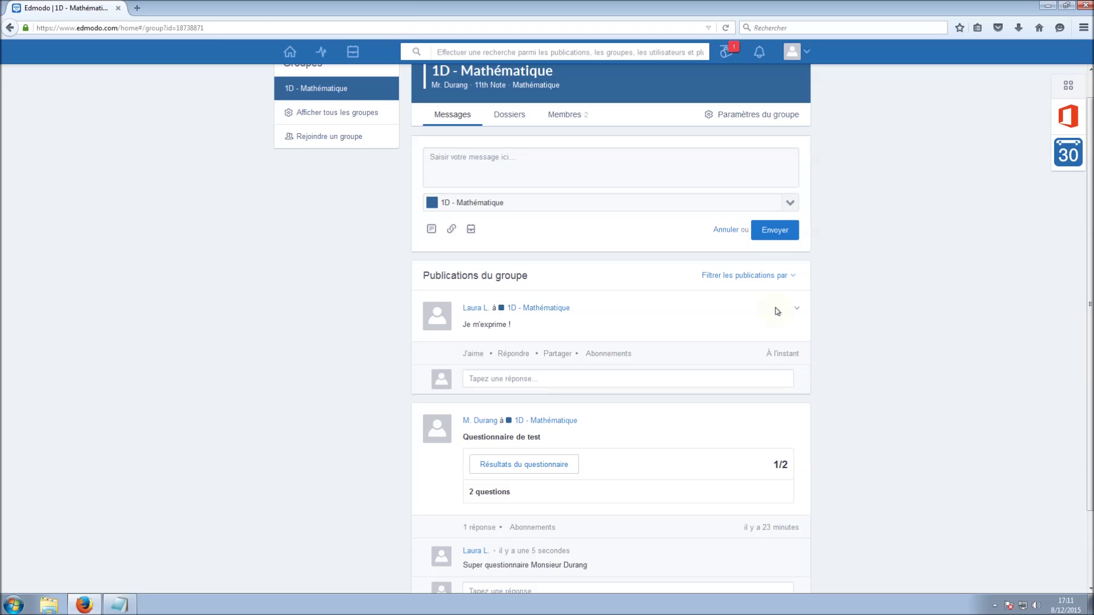
{"action": "left_click", "coordinate": [615, 204]}
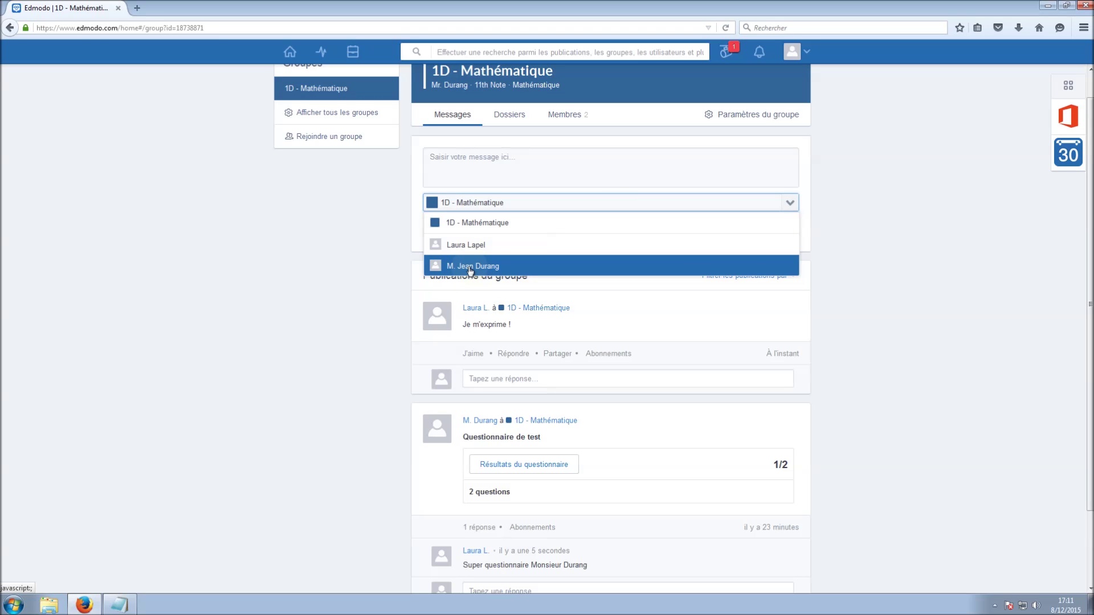
{"action": "left_click", "coordinate": [311, 292]}
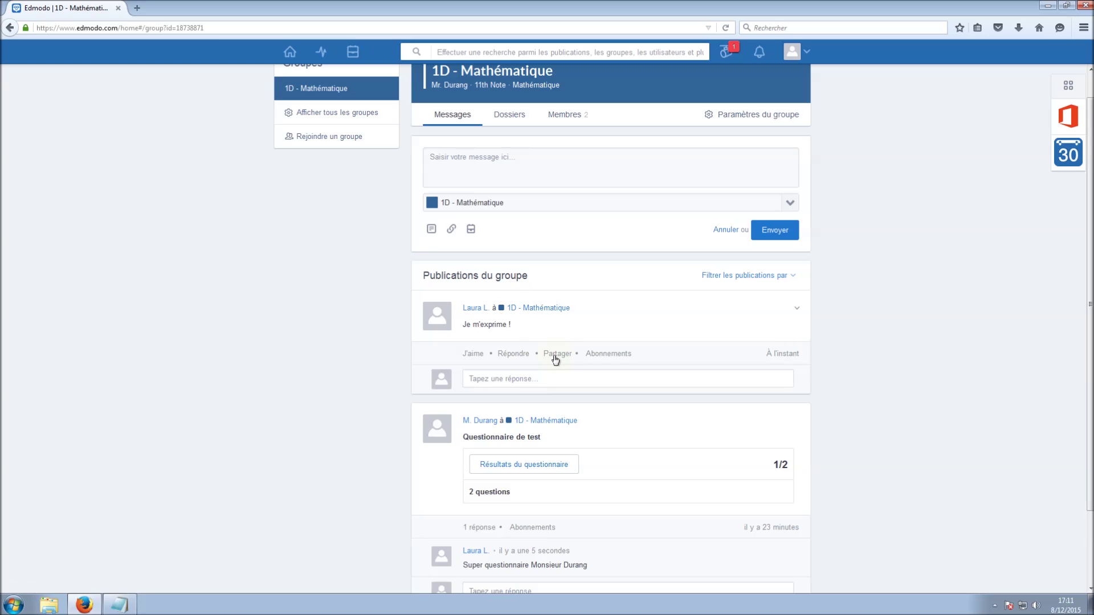
{"action": "scroll", "coordinate": [552, 285], "scroll_direction": "up", "scroll_amount": 1}
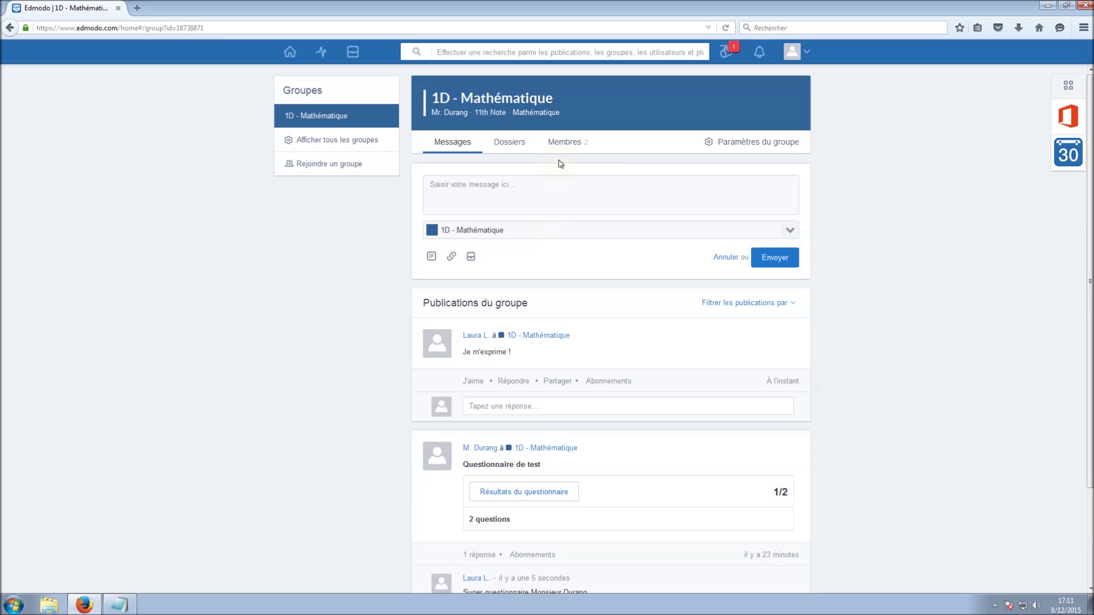
View the group's member list, then go back to the Accueil home feed
{"action": "left_click", "coordinate": [566, 142]}
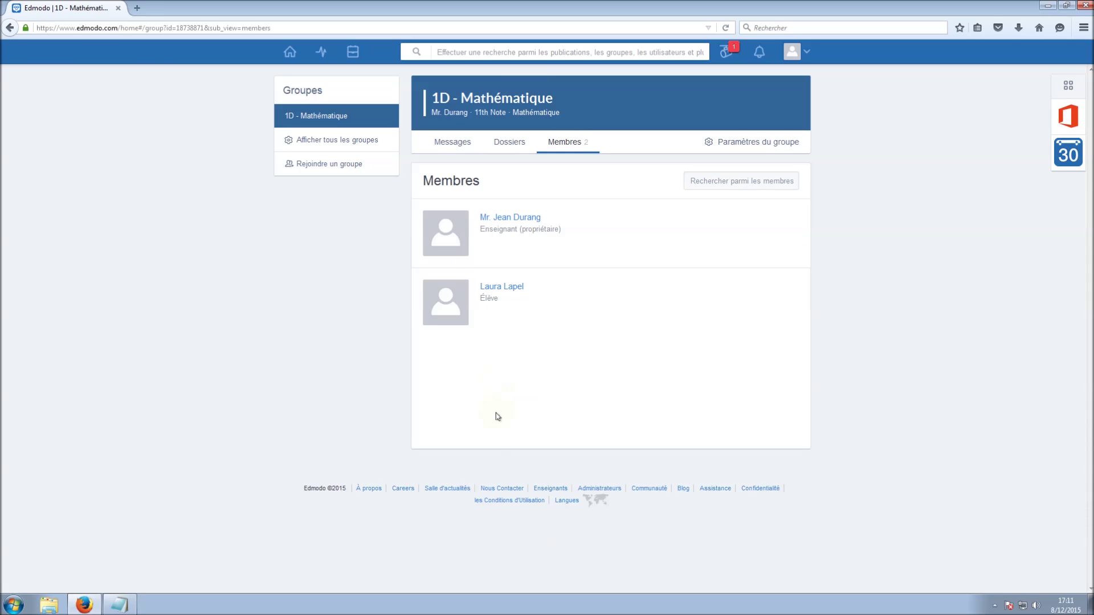
{"action": "left_click", "coordinate": [289, 52]}
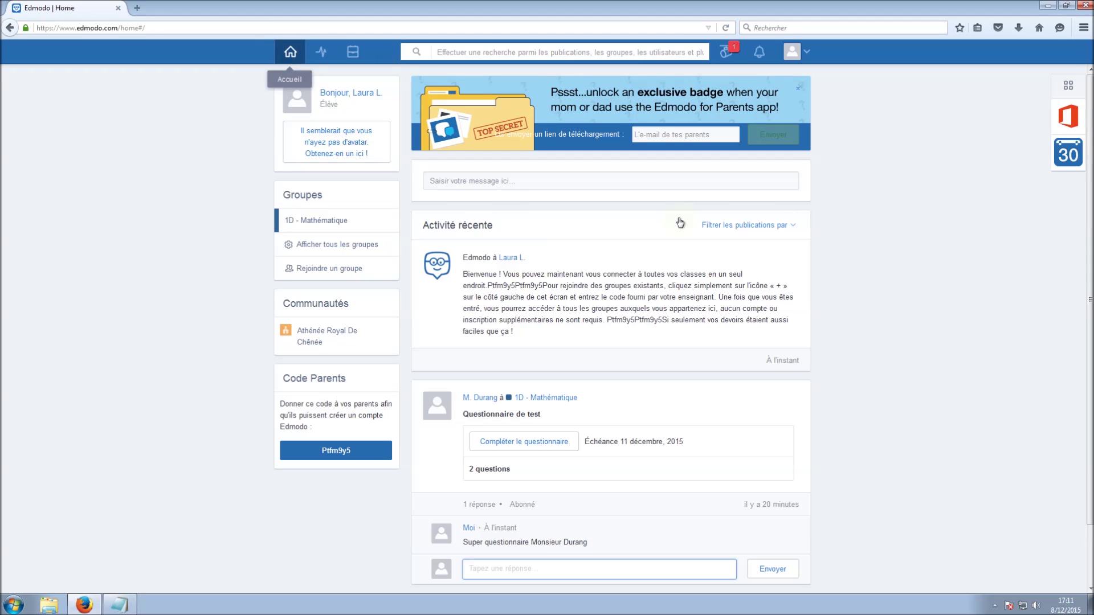
{"action": "scroll", "coordinate": [642, 350], "scroll_direction": "down", "scroll_amount": 1}
{"action": "scroll", "coordinate": [541, 292], "scroll_direction": "up", "scroll_amount": 1}
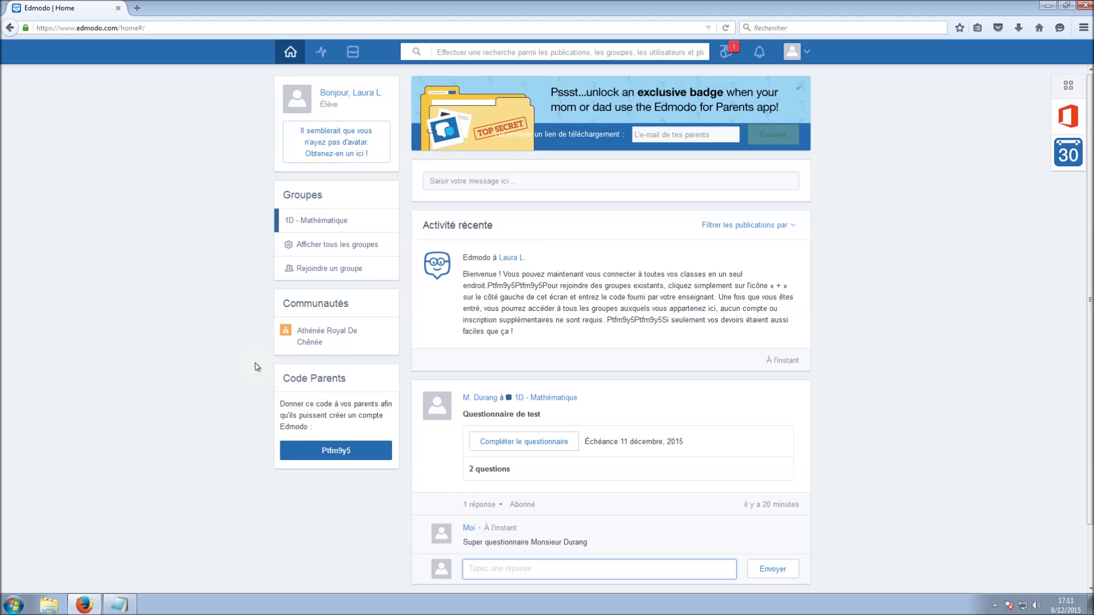
Paste the student's parent code on a new line in the Notepad 'code' note
{"action": "left_click_drag", "start_coordinate": [346, 450], "coordinate": [322, 450]}
{"action": "key", "text": "ctrl+c"}
{"action": "left_click", "coordinate": [129, 606]}
{"action": "key", "text": "Return"}
{"action": "key", "text": "ctrl+v"}
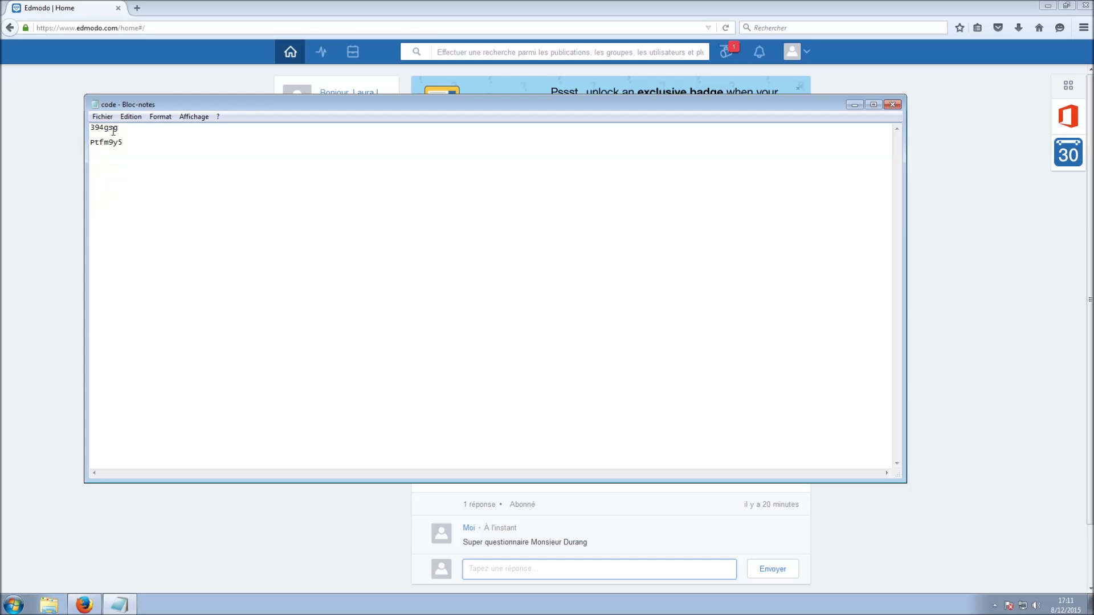
{"action": "left_click", "coordinate": [59, 240]}
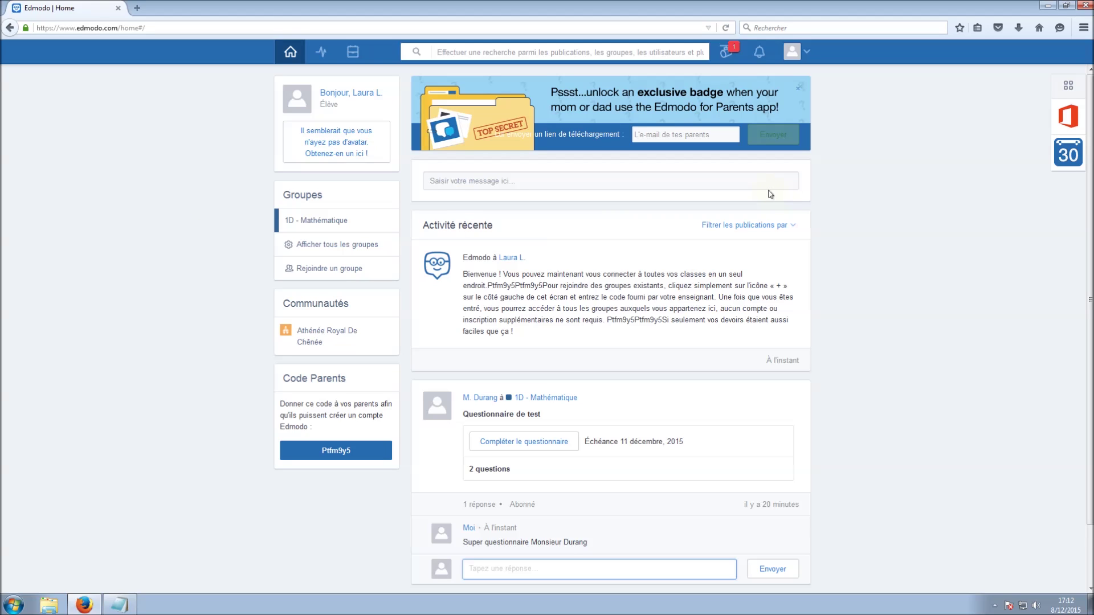
Open the Sac à Dos library, then sign out of the student account via the account menu
{"action": "left_click", "coordinate": [352, 52]}
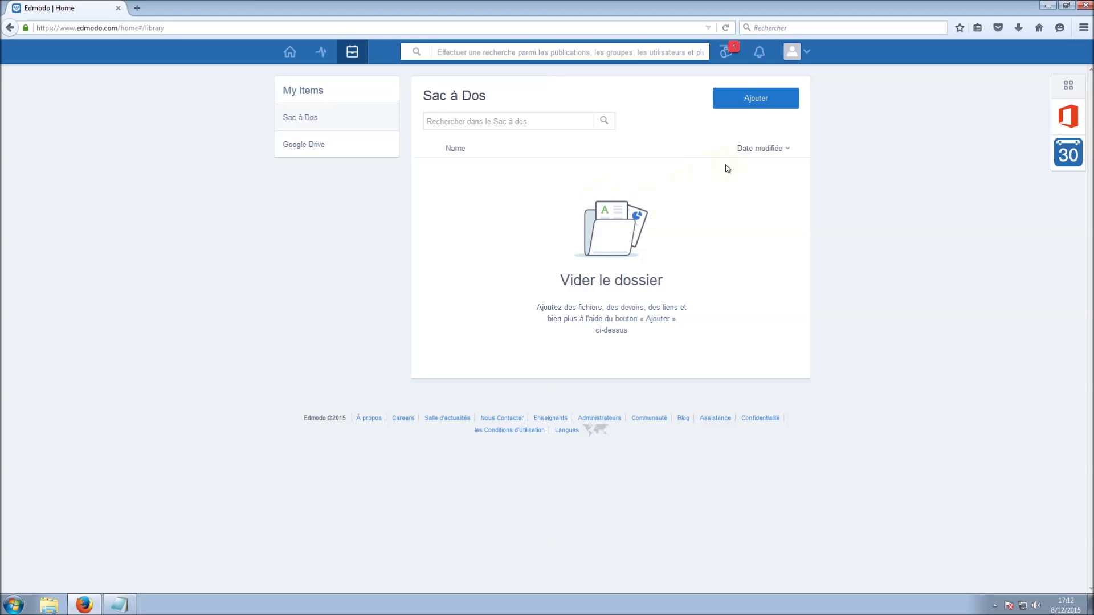
{"action": "left_click", "coordinate": [807, 53]}
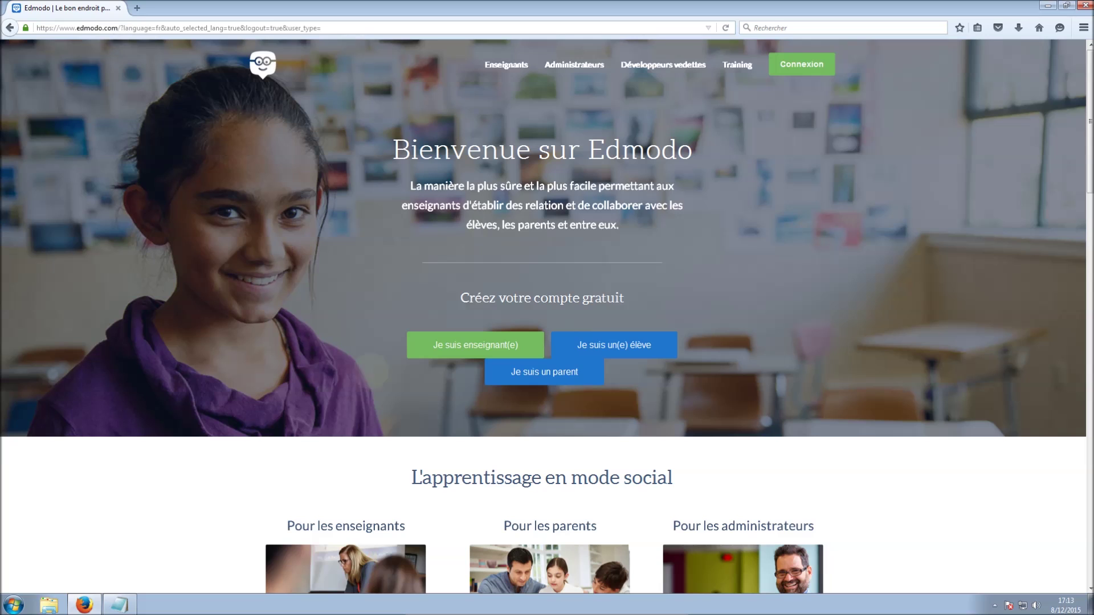
Start a parent sign-up, enter the father's first and last name, and paste the parent code from Notepad
{"action": "left_click", "coordinate": [534, 379]}
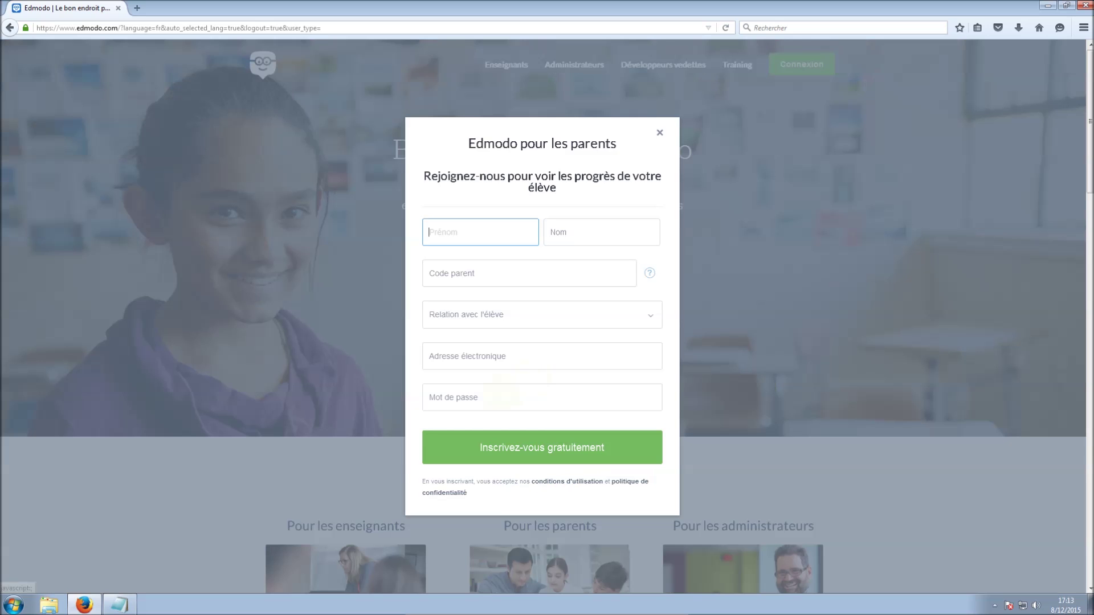
{"action": "key", "text": "Tab"}
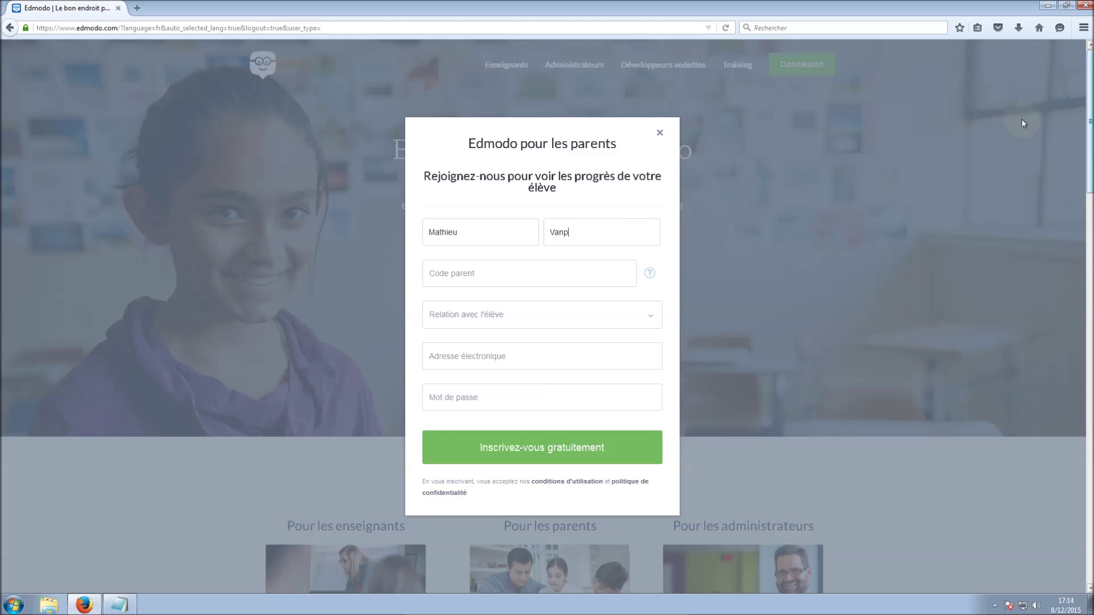
{"action": "left_click", "coordinate": [501, 275]}
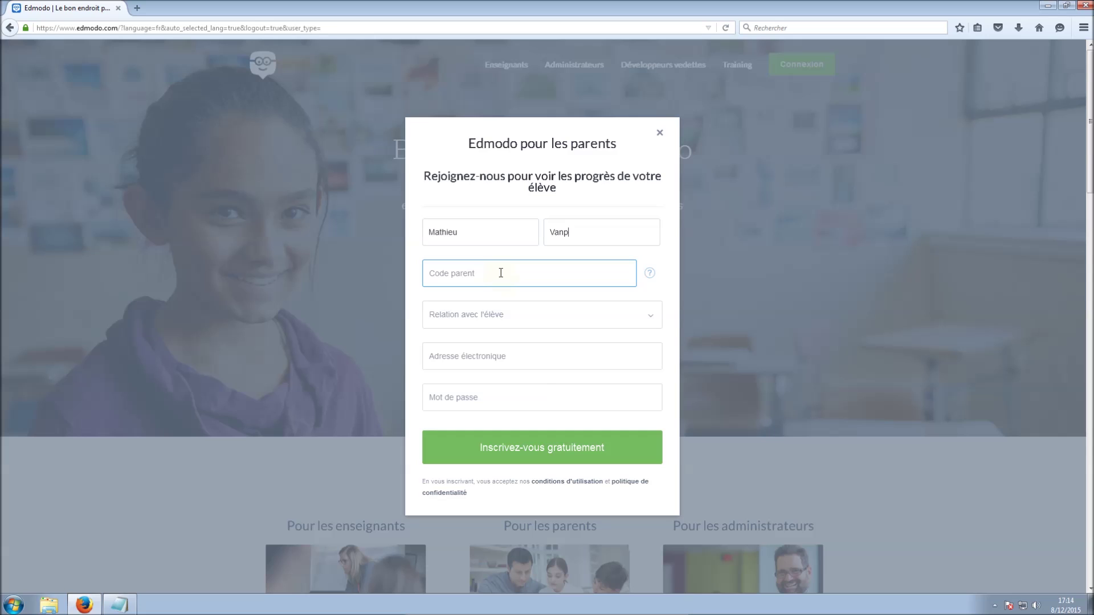
{"action": "left_click", "coordinate": [114, 608]}
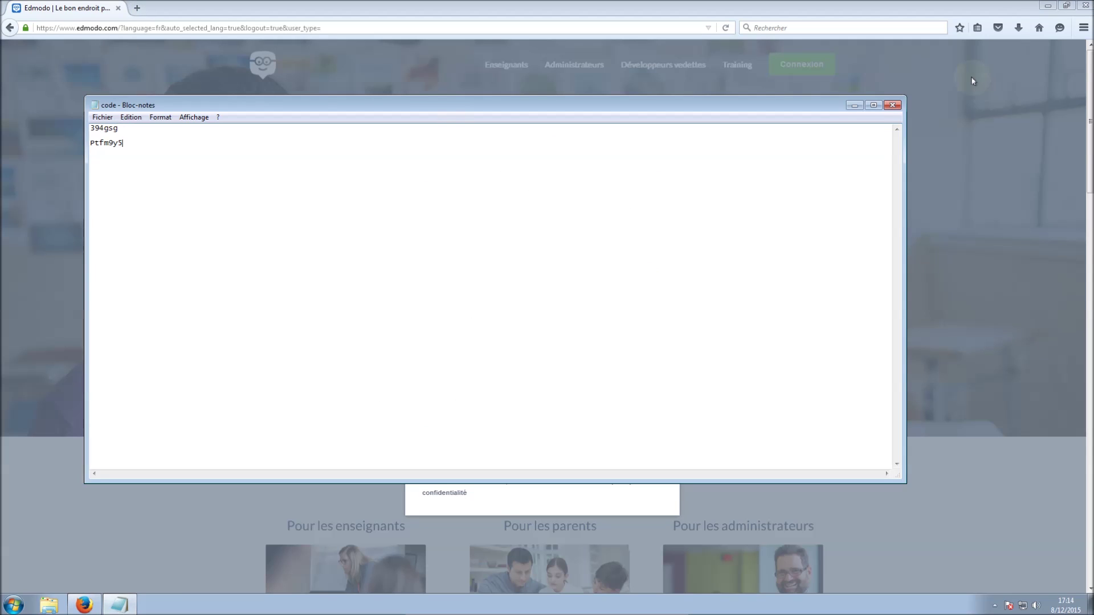
{"action": "left_click", "coordinate": [858, 108]}
{"action": "left_click", "coordinate": [540, 271]}
{"action": "key", "text": "ctrl+v"}
Choose Père as the relation, enter the e-mail address and password, and submit the sign-up
{"action": "left_click", "coordinate": [538, 314]}
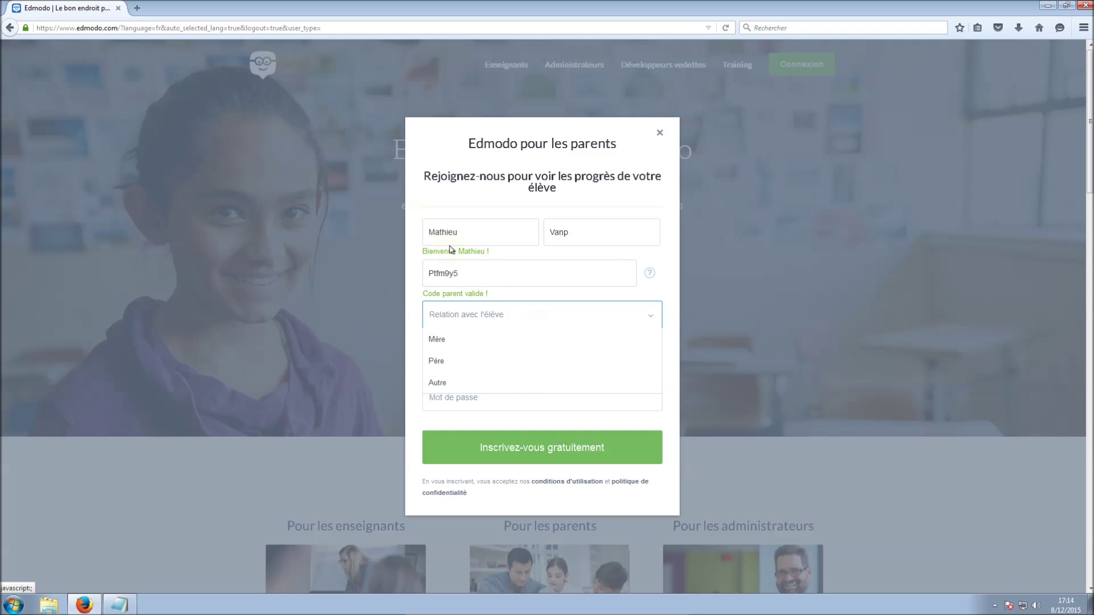
{"action": "left_click", "coordinate": [467, 368]}
{"action": "left_click", "coordinate": [533, 367]}
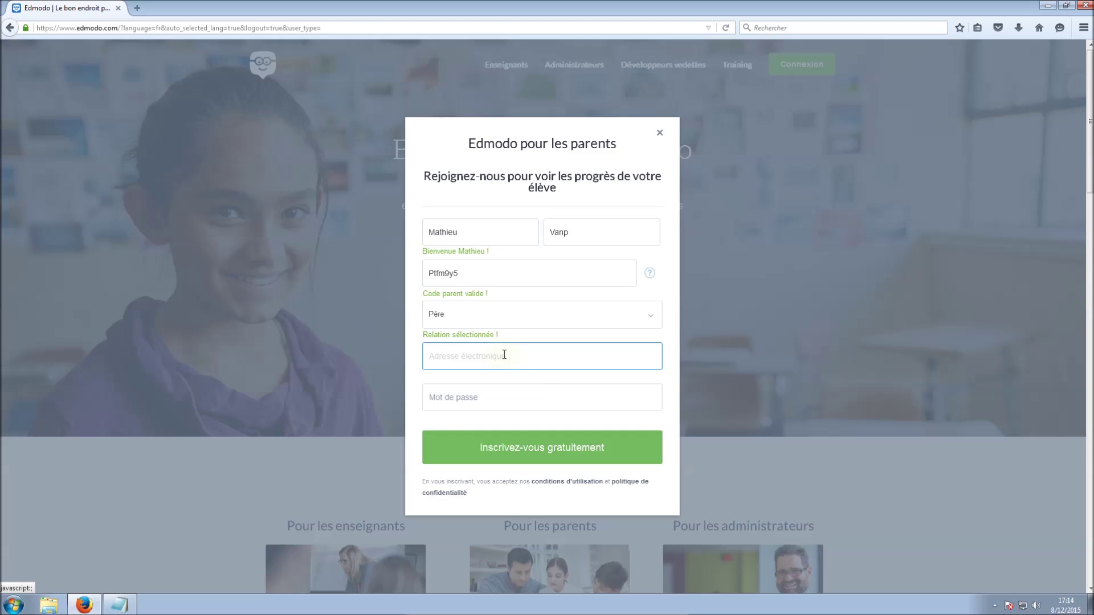
{"action": "left_click", "coordinate": [497, 403]}
{"action": "type", "text": "••"}
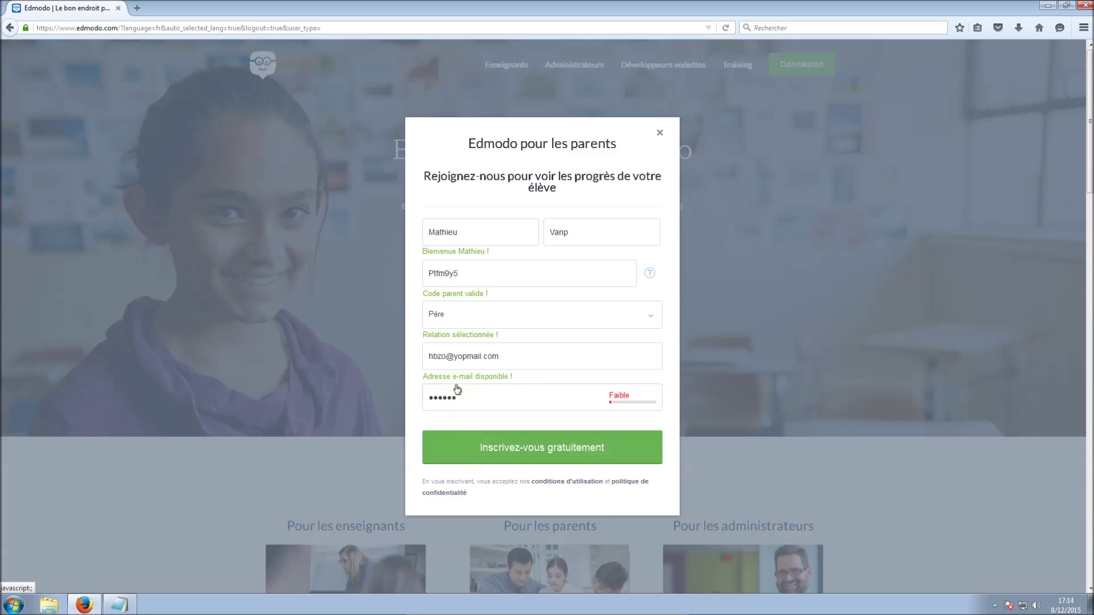
{"action": "triple_click", "coordinate": [491, 361]}
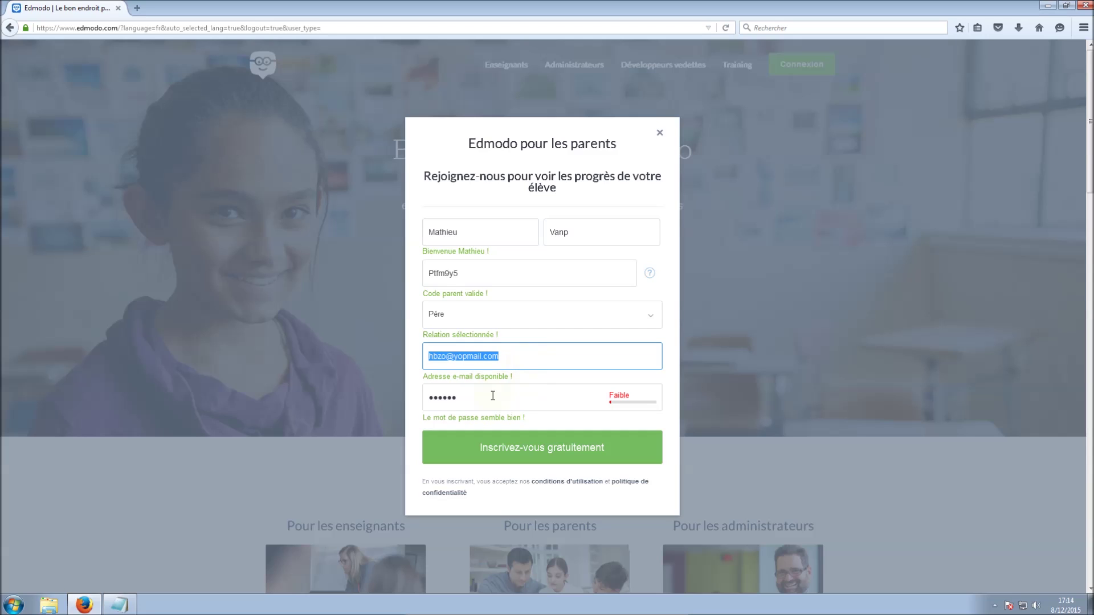
{"action": "left_click", "coordinate": [462, 355]}
{"action": "left_click", "coordinate": [524, 446]}
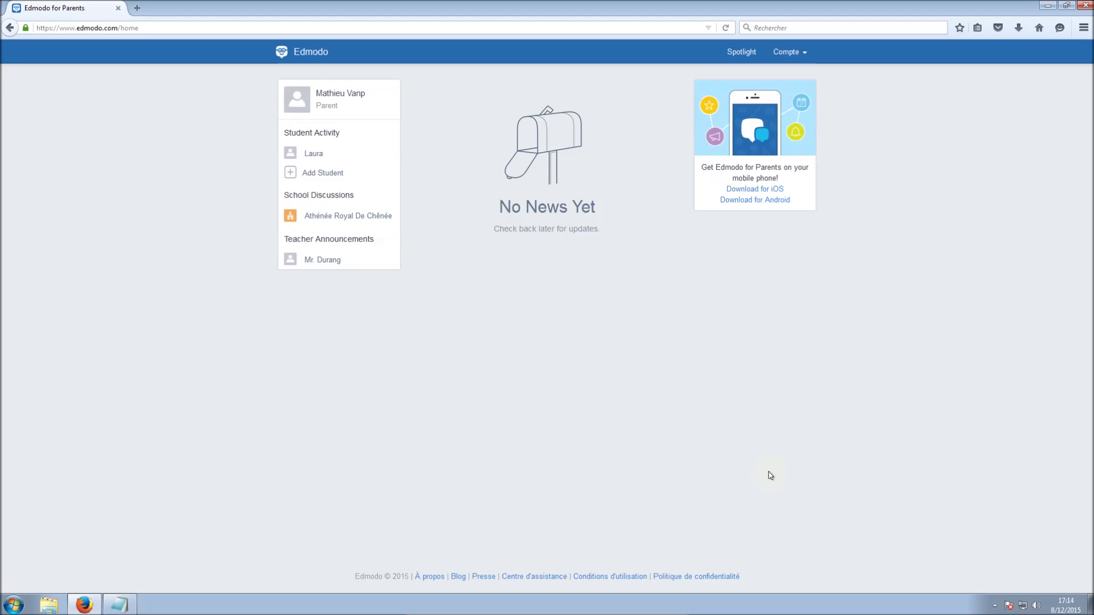
Open the linked student's activity, briefly opening and closing the Add Student dialog
{"action": "left_click", "coordinate": [313, 154]}
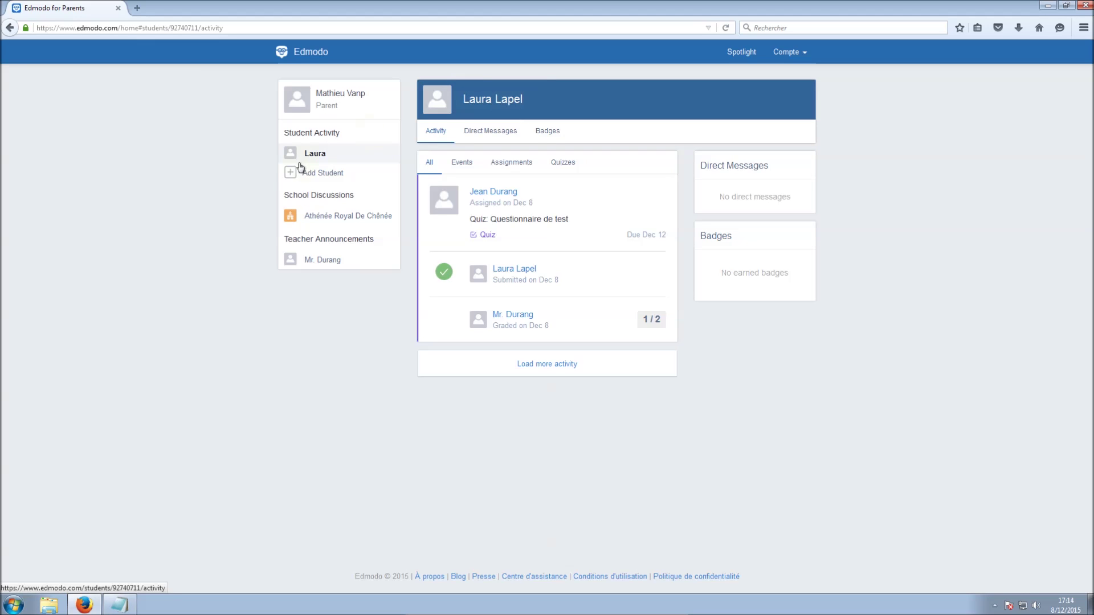
{"action": "left_click", "coordinate": [320, 174]}
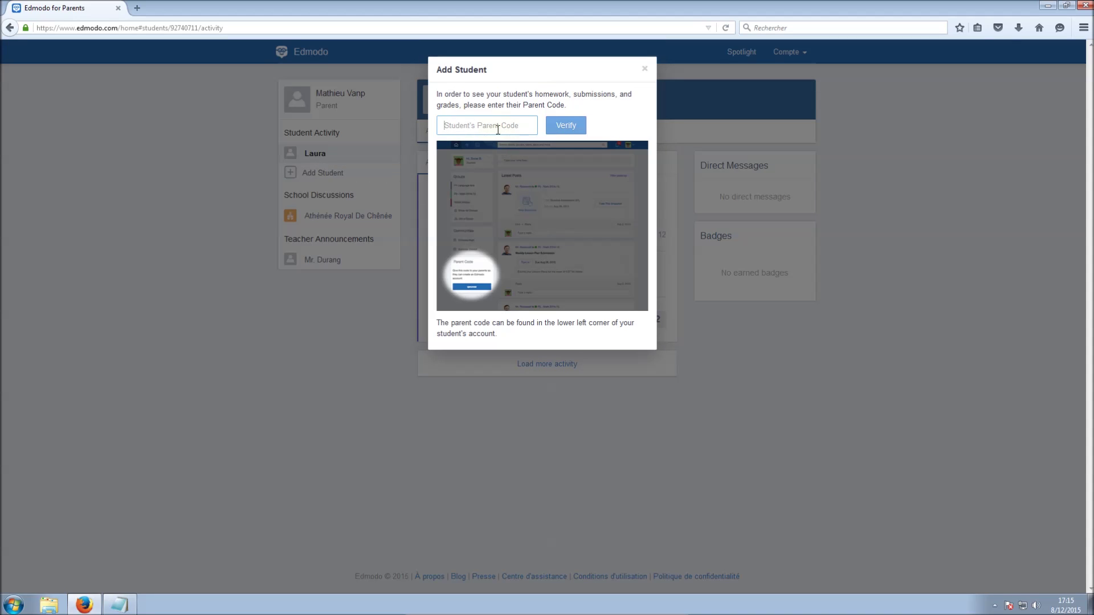
{"action": "left_click", "coordinate": [661, 142]}
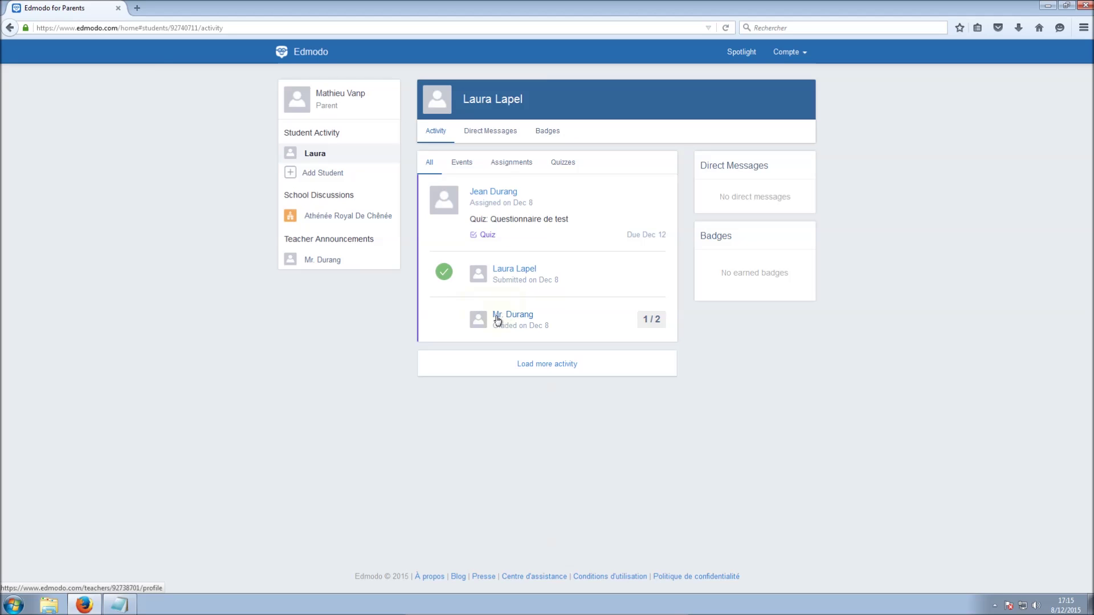
Highlight the test quiz score 1 / 2, check Direct Messages, then load more activity
{"action": "left_click_drag", "start_coordinate": [643, 323], "coordinate": [682, 325]}
{"action": "left_click", "coordinate": [641, 318]}
{"action": "left_click", "coordinate": [683, 338]}
{"action": "left_click", "coordinate": [495, 136]}
{"action": "left_click", "coordinate": [435, 131]}
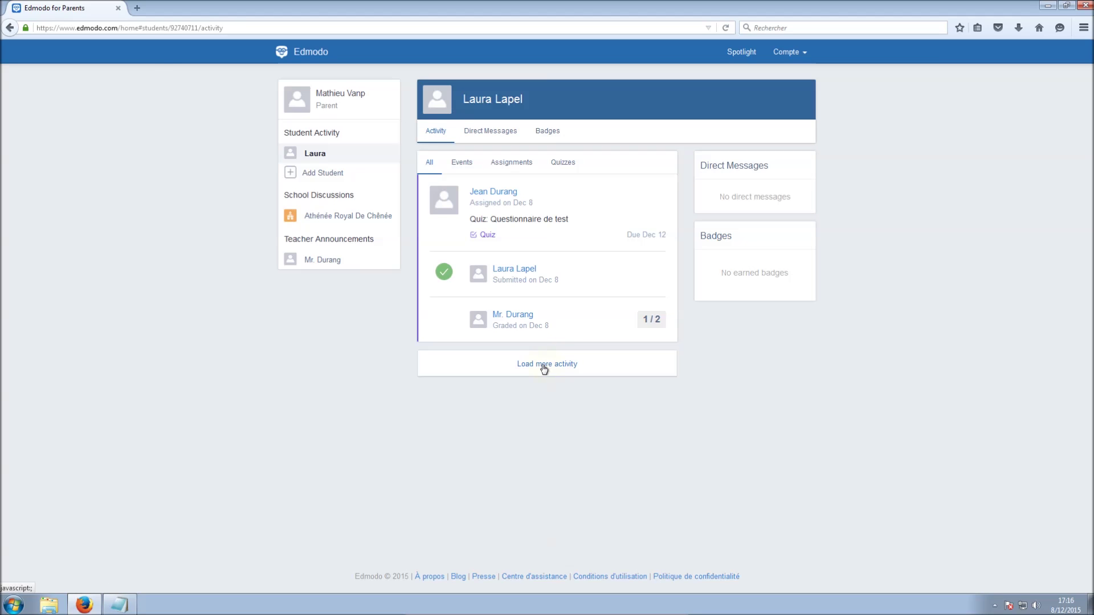
{"action": "left_click", "coordinate": [542, 369]}
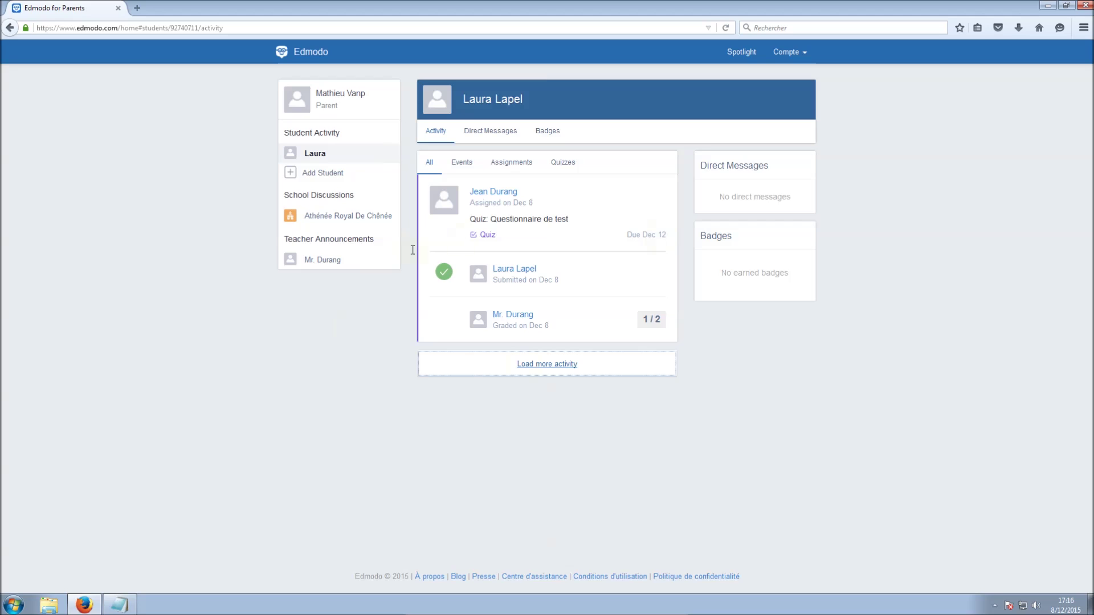
Sign out of the parent account and trim the address to plain edmodo.com
{"action": "left_click", "coordinate": [805, 53]}
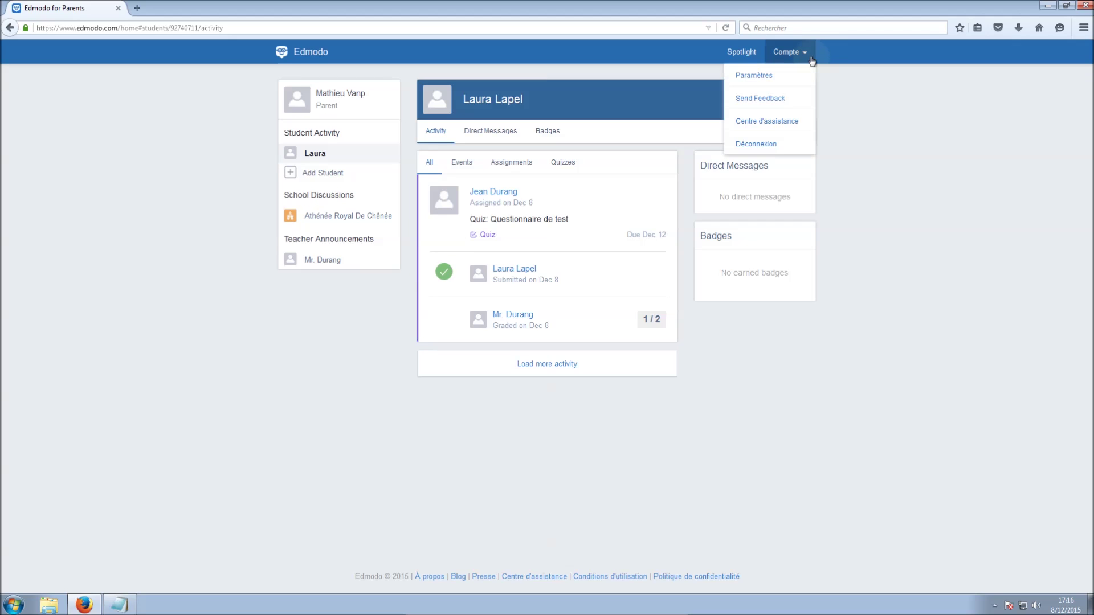
{"action": "left_click", "coordinate": [779, 143]}
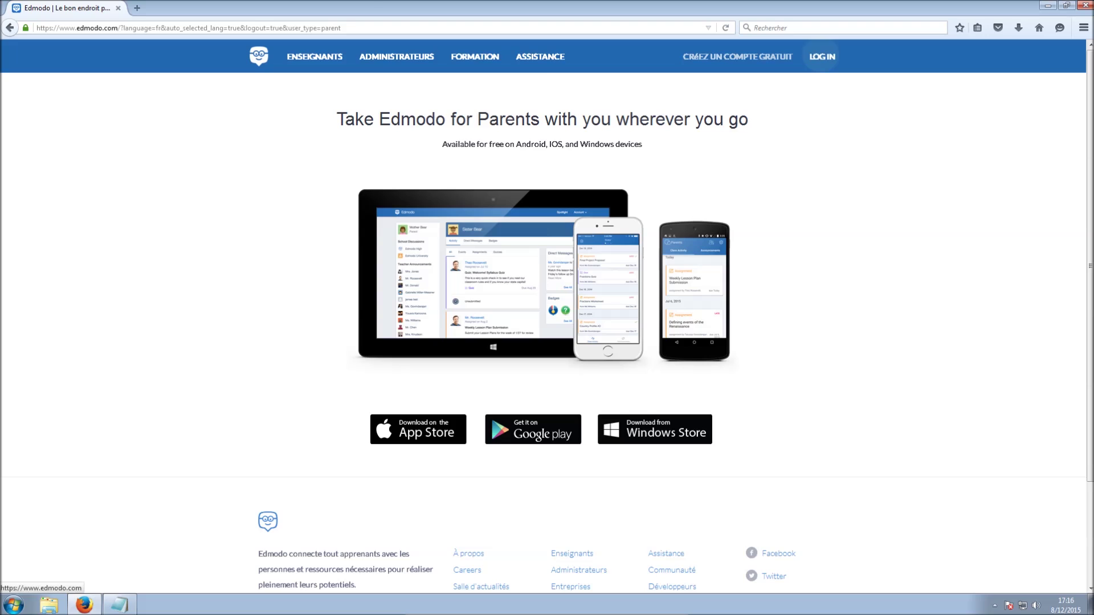
{"action": "left_click", "coordinate": [132, 27]}
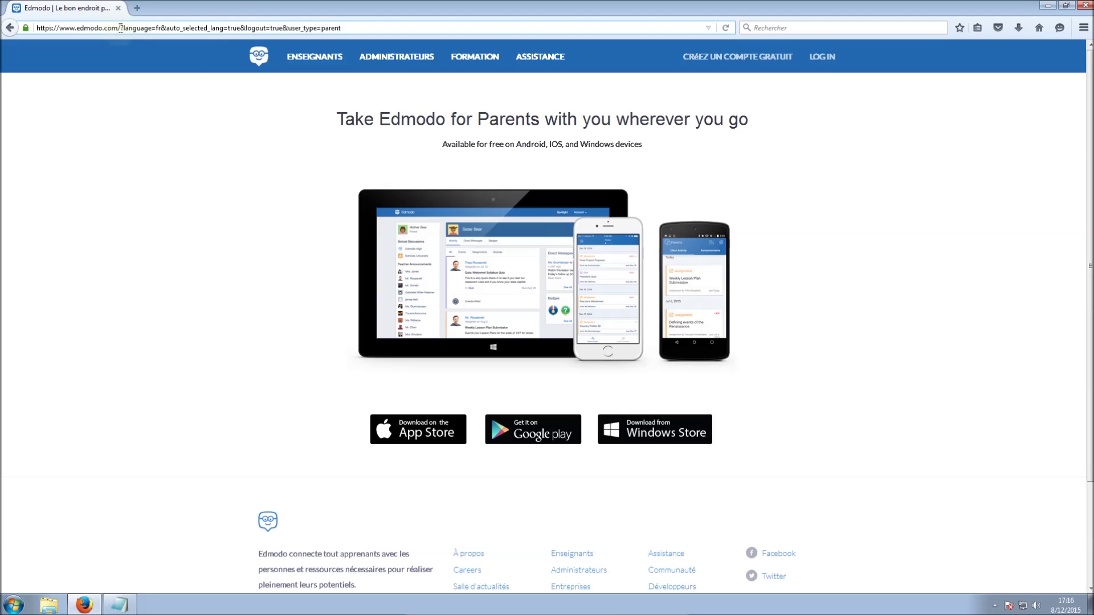
{"action": "left_click", "coordinate": [121, 28]}
{"action": "key", "text": "shift+End"}
{"action": "key", "text": "BackSpace"}
{"action": "key", "text": "Return"}
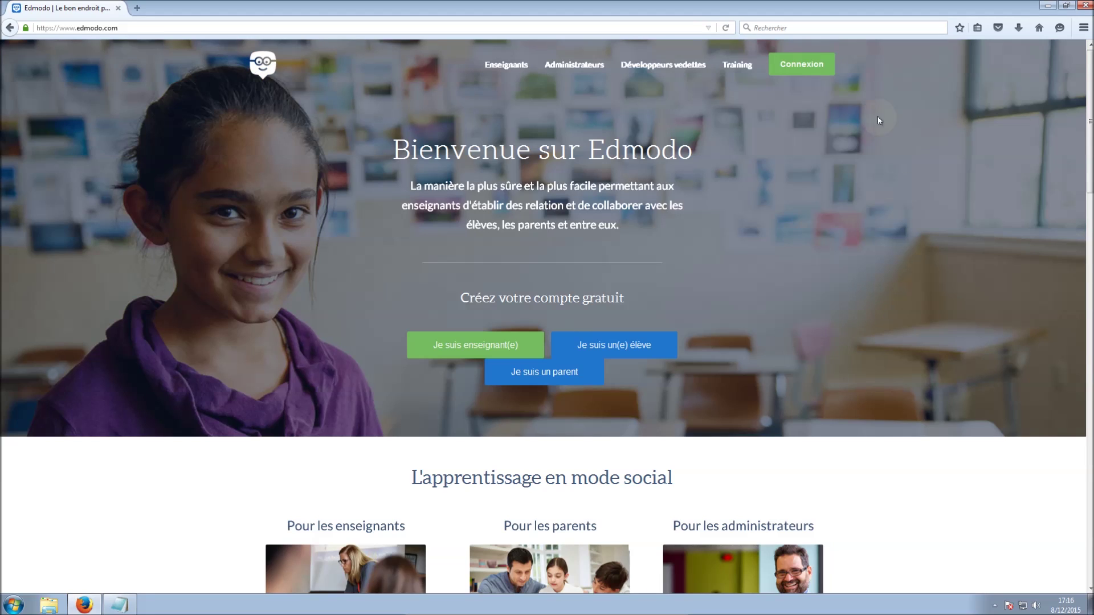
Log in to Edmodo with the teacher's username and password
{"action": "left_click", "coordinate": [806, 65]}
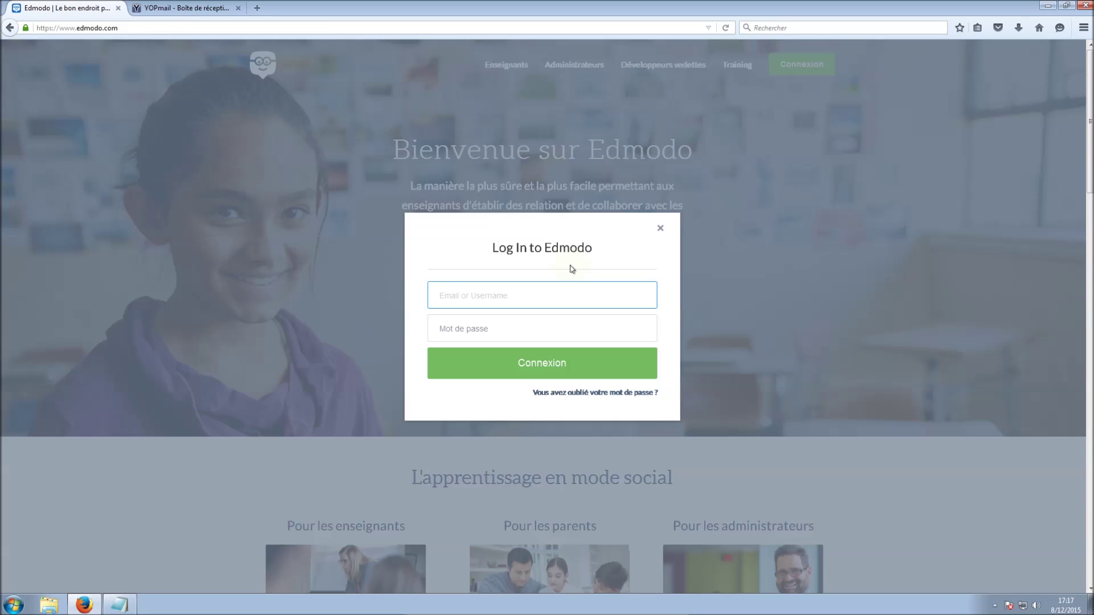
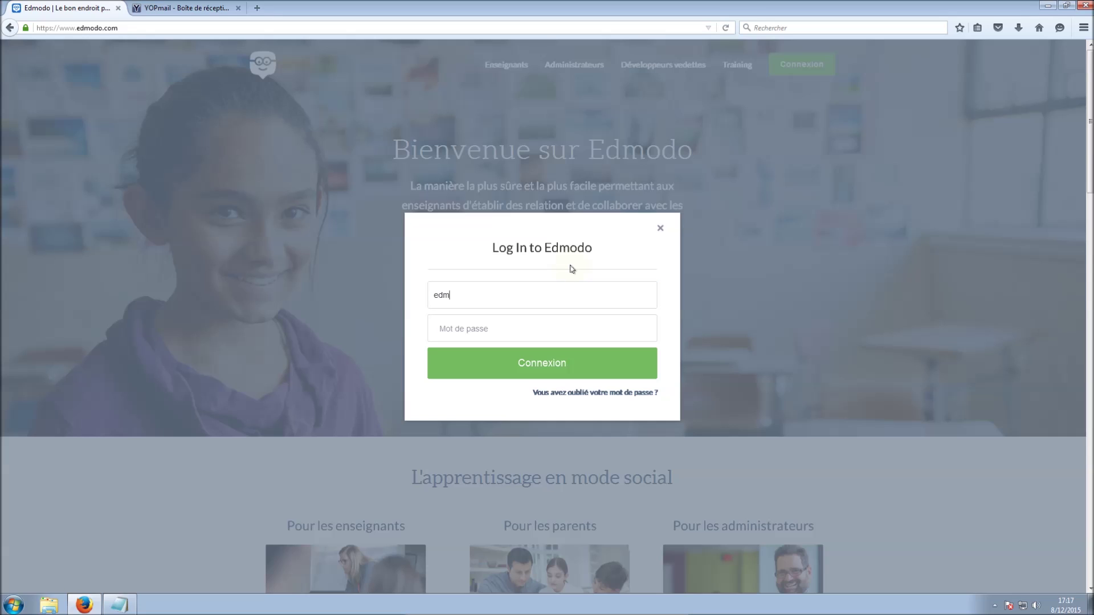
{"action": "left_click", "coordinate": [517, 323]}
{"action": "type", "text": "edmodo"}
{"action": "key", "text": "Return"}
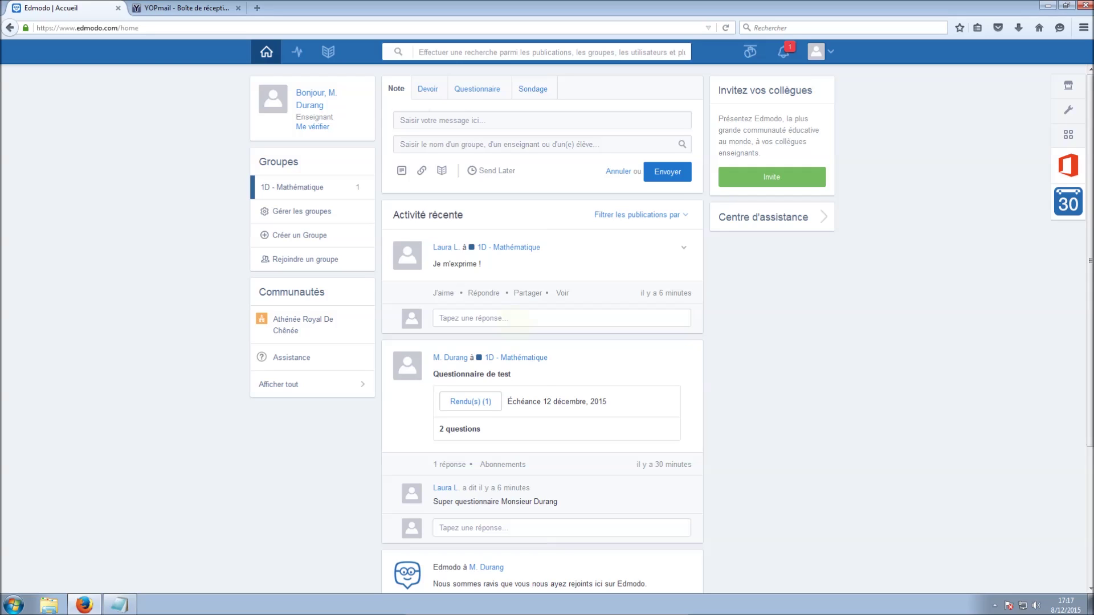
Check the new notification and open the 1D - Mathématique group, glancing at Membres before Messages
{"action": "left_click", "coordinate": [786, 59]}
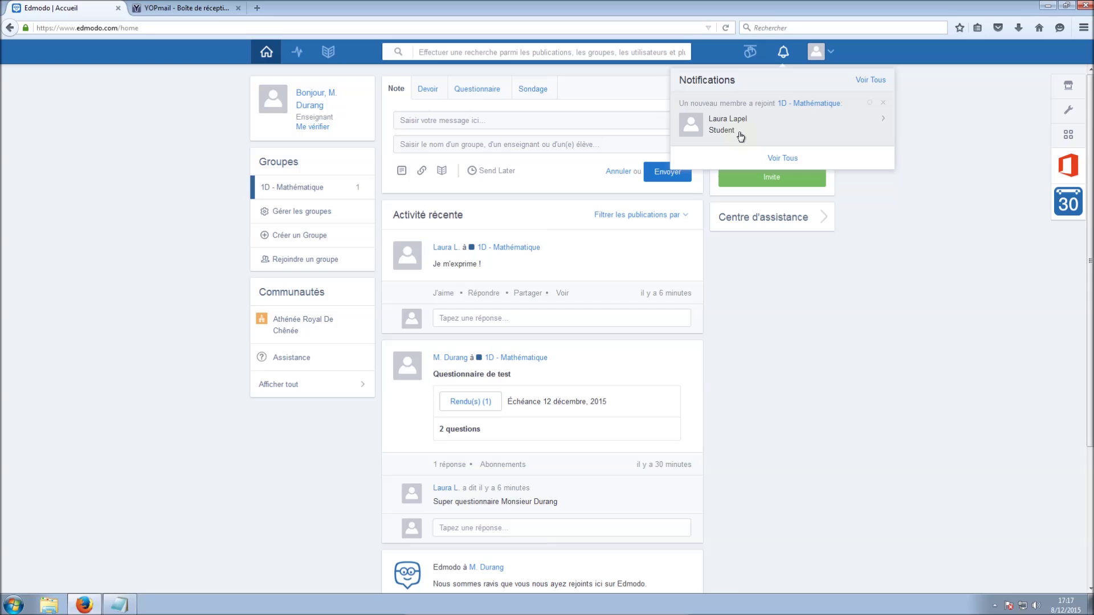
{"action": "left_click", "coordinate": [290, 188]}
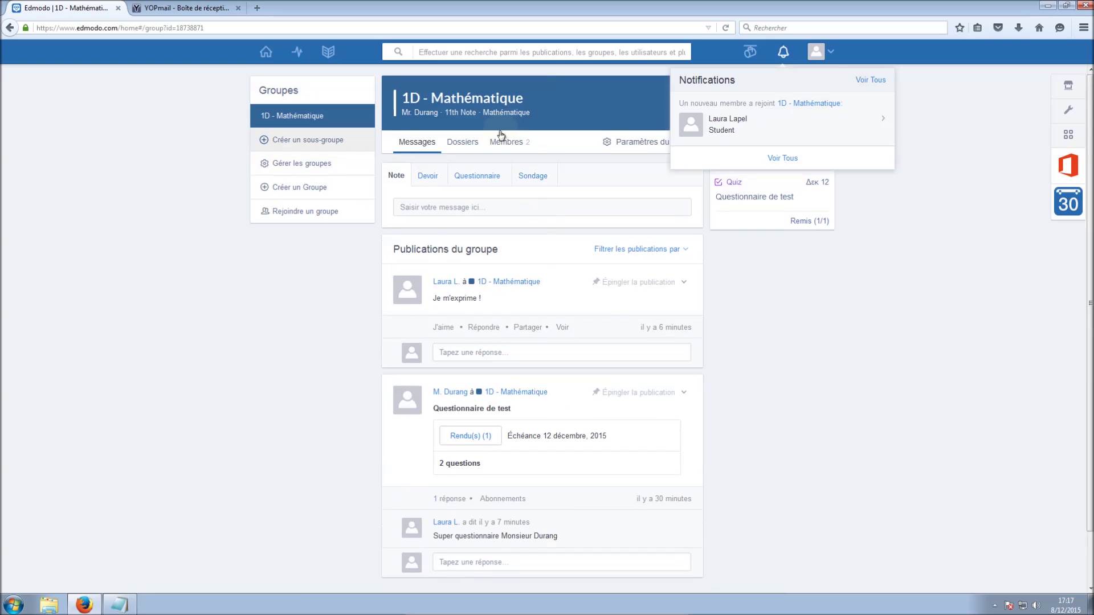
{"action": "left_click", "coordinate": [502, 143]}
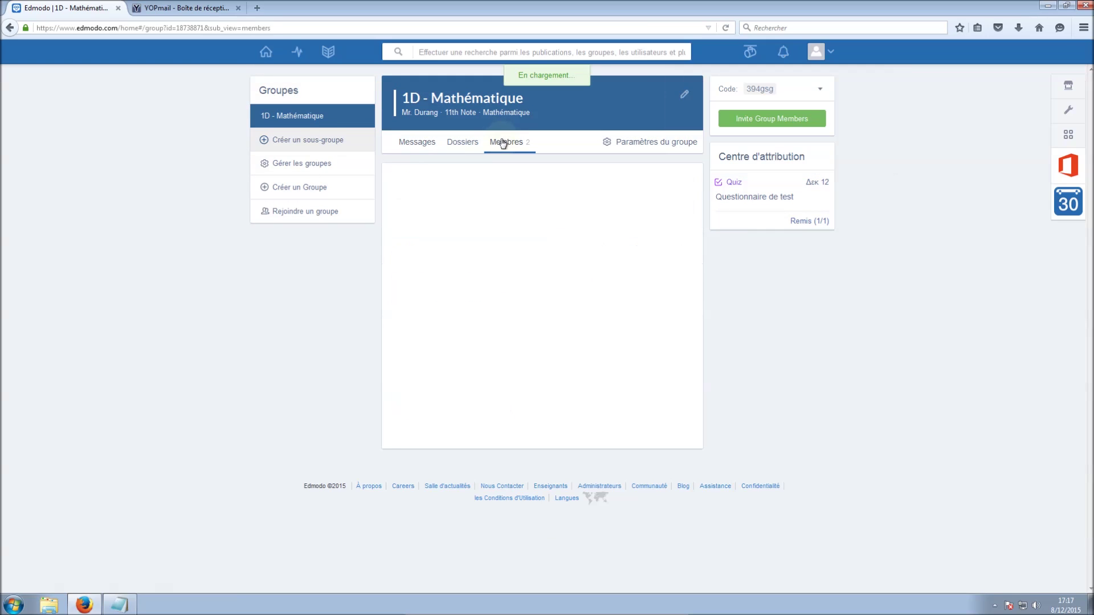
{"action": "left_click", "coordinate": [418, 142]}
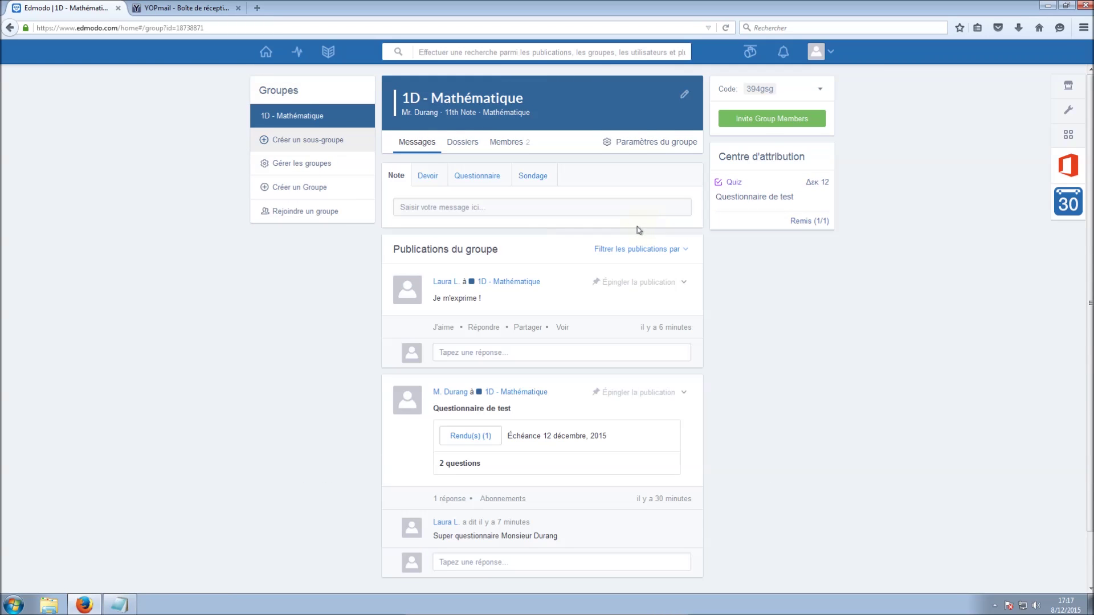
Reply 'C'est bien.' under the student's Je m'exprime ! post
{"action": "scroll", "coordinate": [638, 229], "scroll_direction": "down", "scroll_amount": 1}
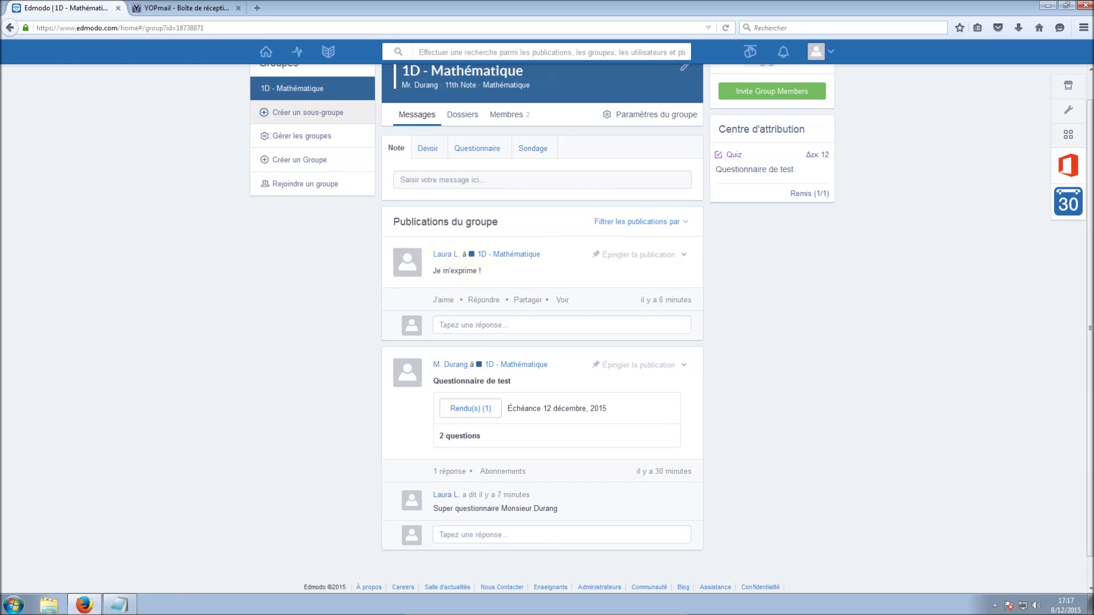
{"action": "left_click", "coordinate": [493, 325]}
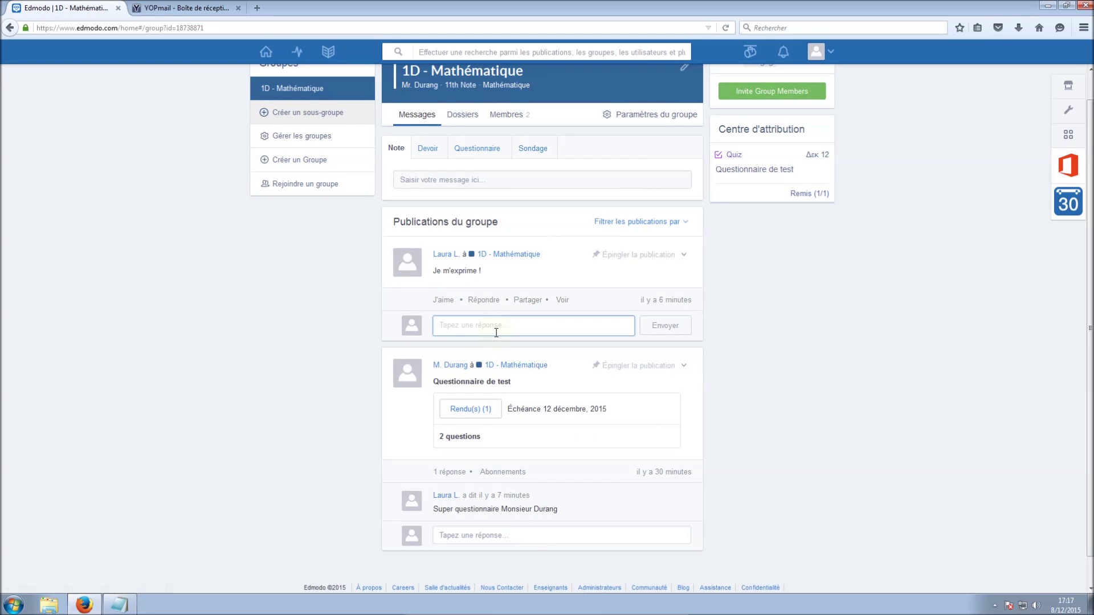
{"action": "type", "text": "C'est bien"}
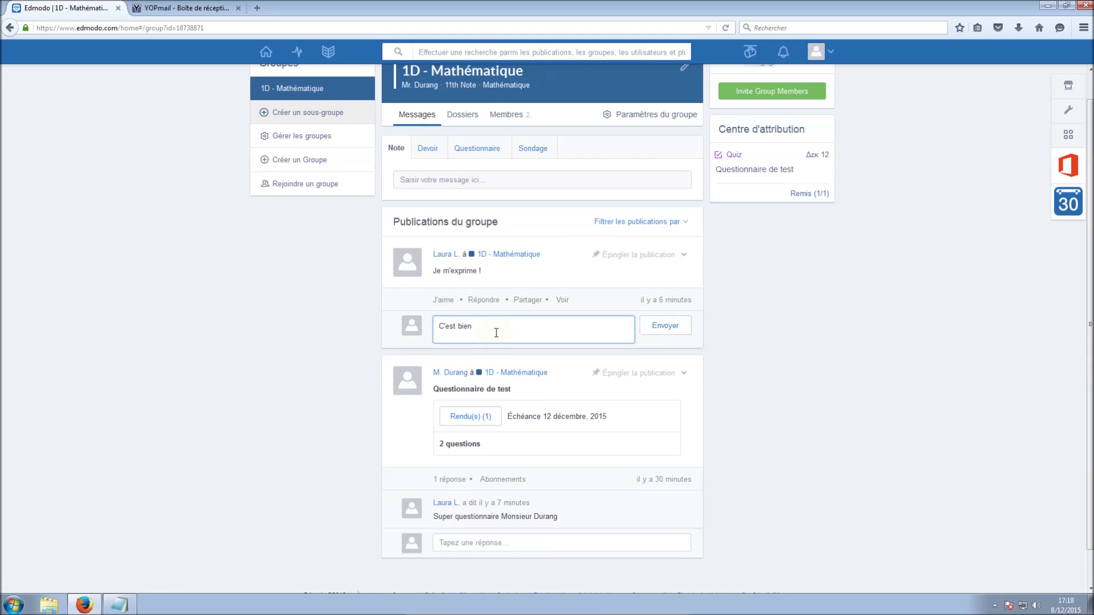
{"action": "type", "text": "."}
{"action": "left_click", "coordinate": [655, 325]}
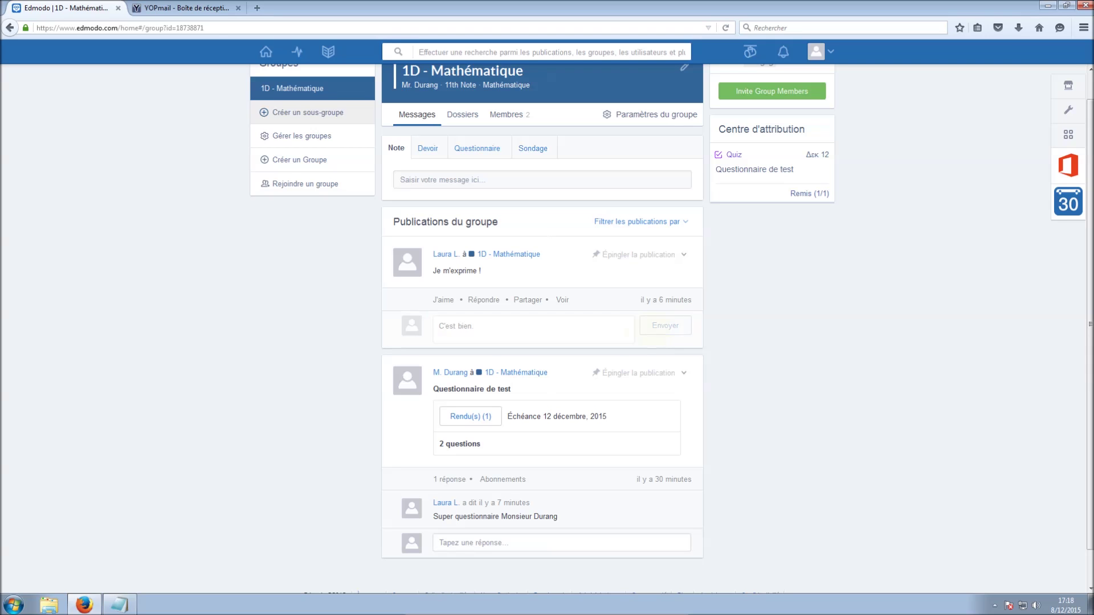
{"action": "scroll", "coordinate": [830, 337], "scroll_direction": "down", "scroll_amount": 2}
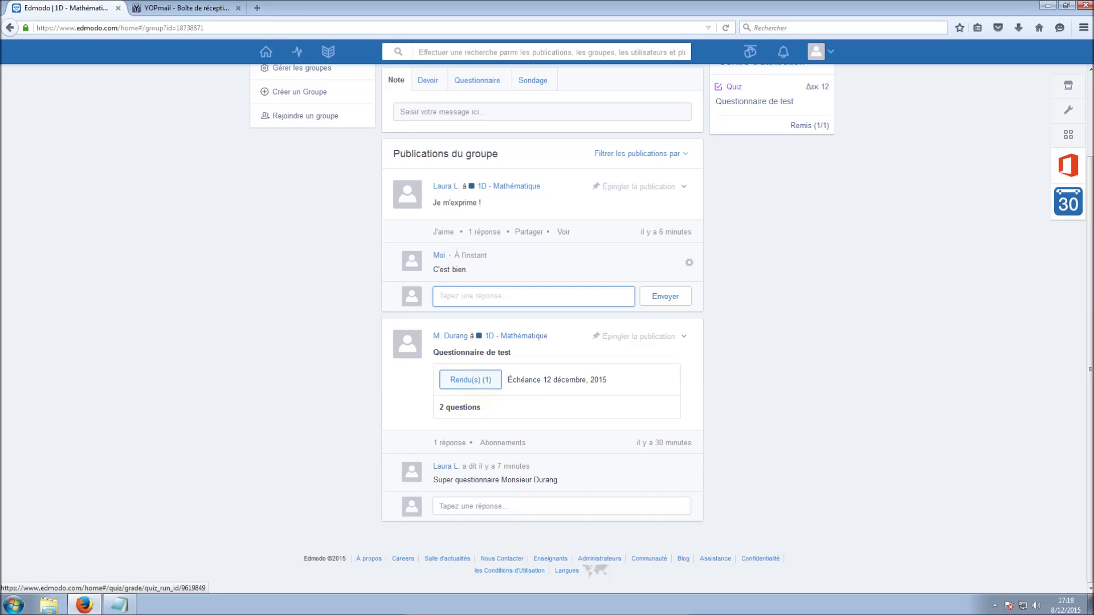
Open the Questionnaire de test submission, review answers to questions 2 and 1, then return home
{"action": "left_click", "coordinate": [482, 388]}
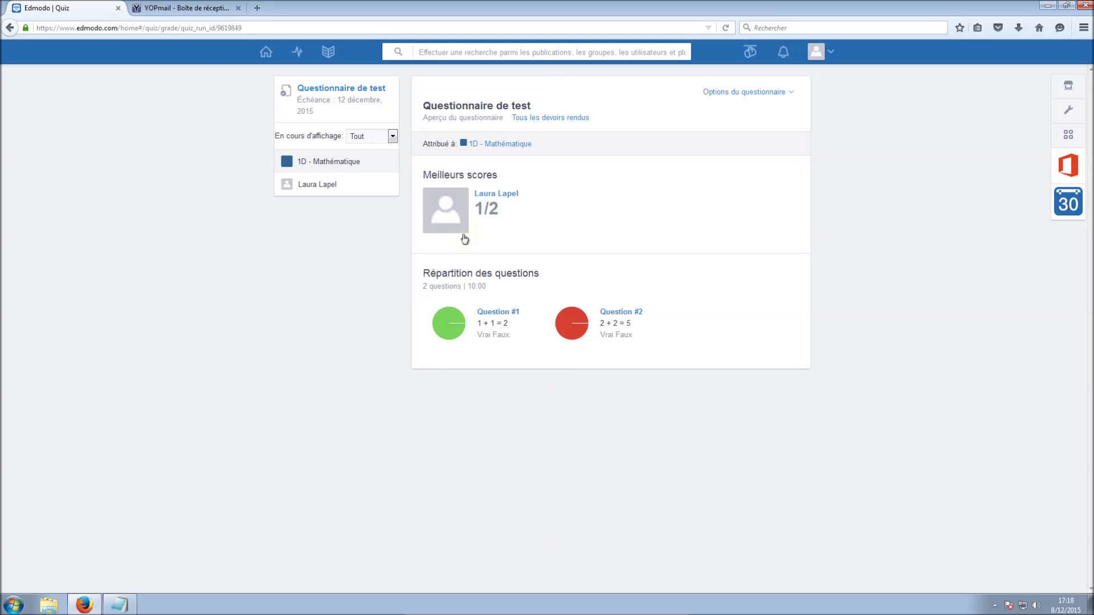
{"action": "mouse_move", "coordinate": [448, 323]}
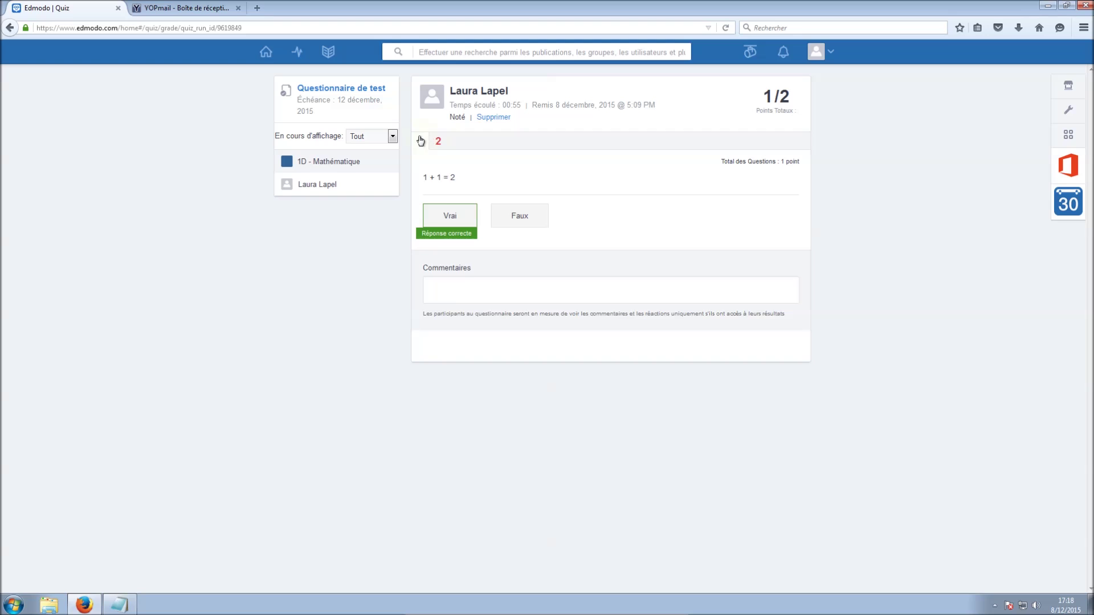
{"action": "left_click", "coordinate": [438, 143]}
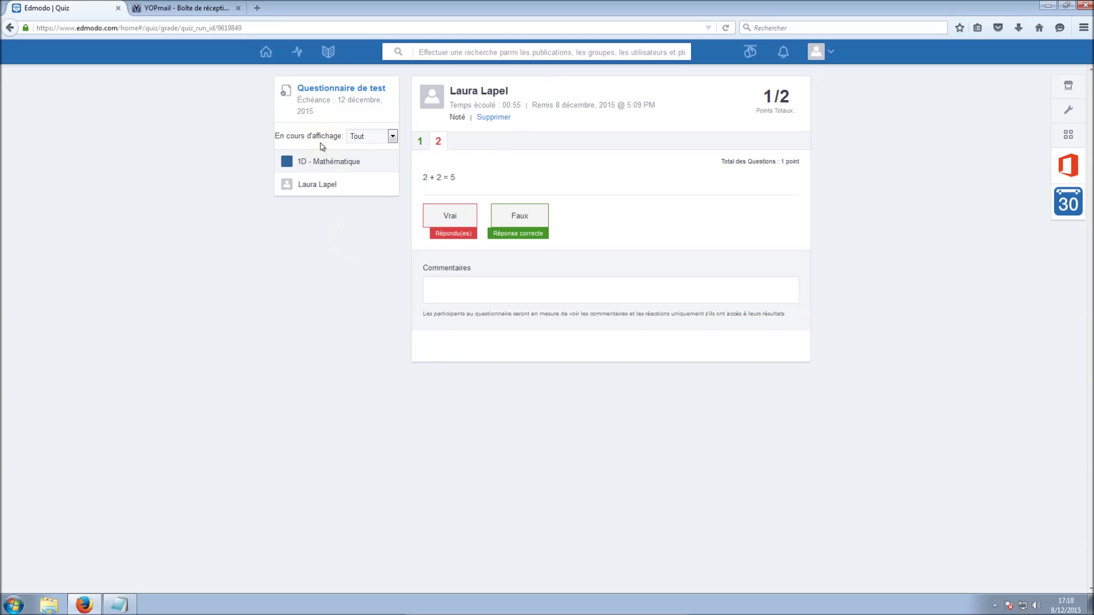
{"action": "left_click", "coordinate": [483, 290]}
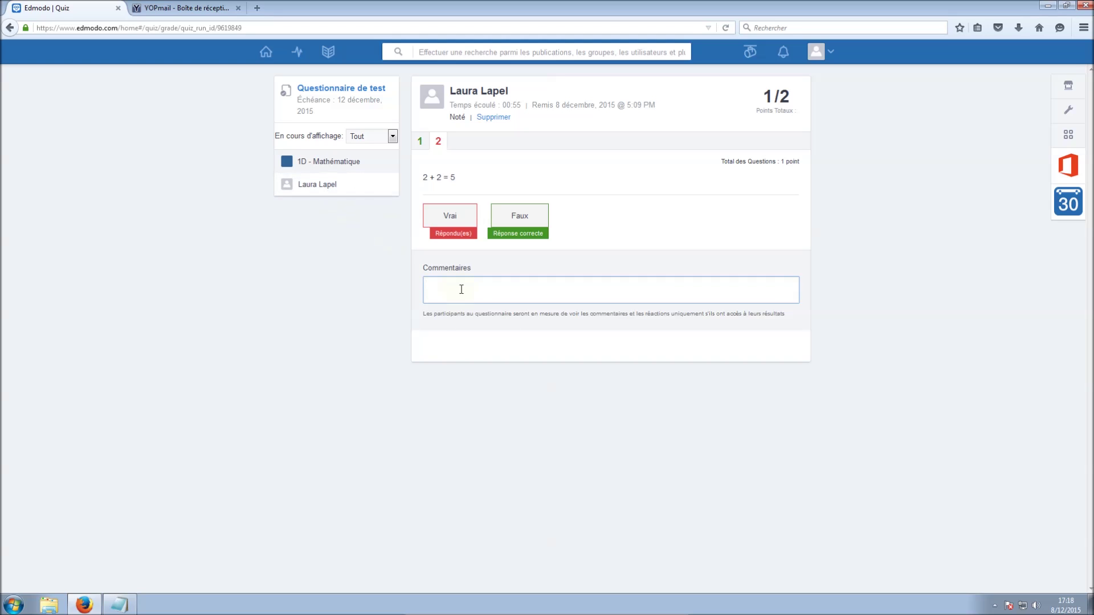
{"action": "left_click", "coordinate": [323, 189]}
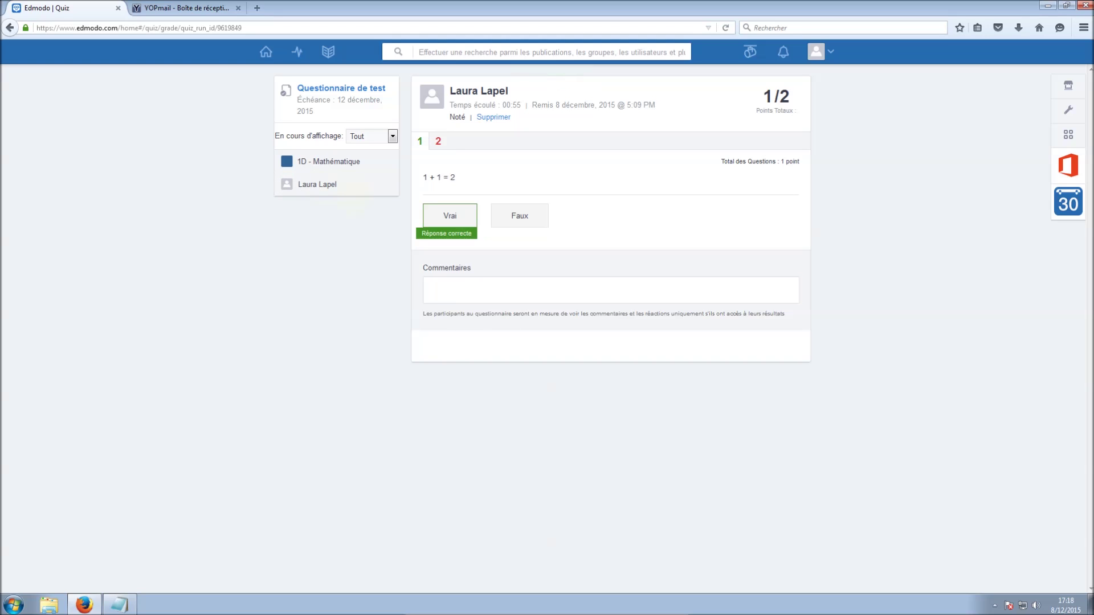
{"action": "left_click", "coordinate": [265, 52]}
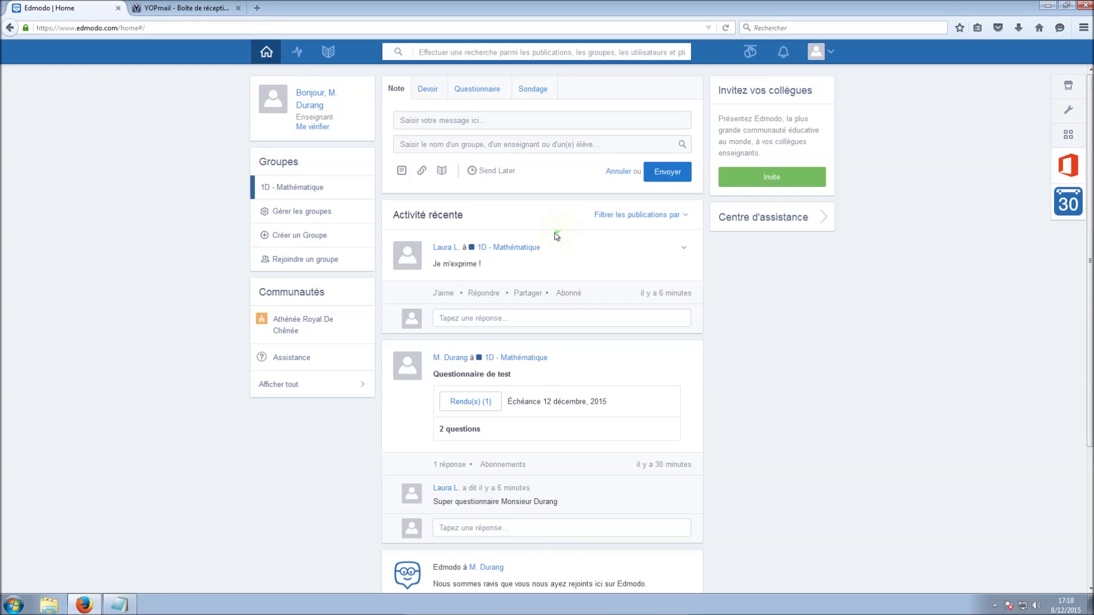
Open the student's profile from the name link in the feed, then open and close the account menu
{"action": "scroll", "coordinate": [556, 234], "scroll_direction": "down", "scroll_amount": 3}
{"action": "scroll", "coordinate": [545, 236], "scroll_direction": "up", "scroll_amount": 3}
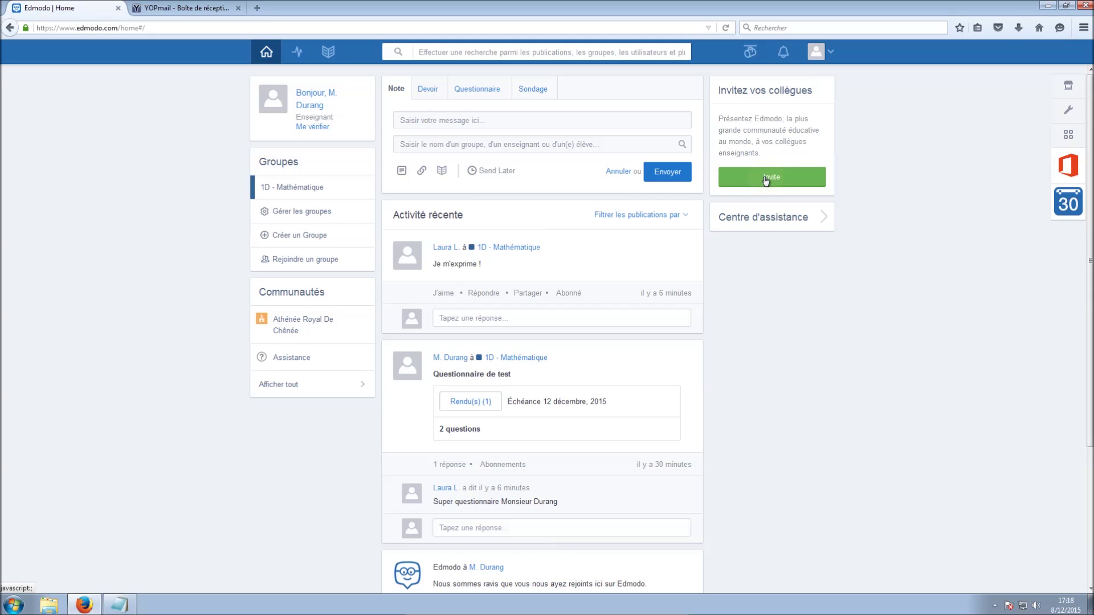
{"action": "left_click", "coordinate": [448, 248]}
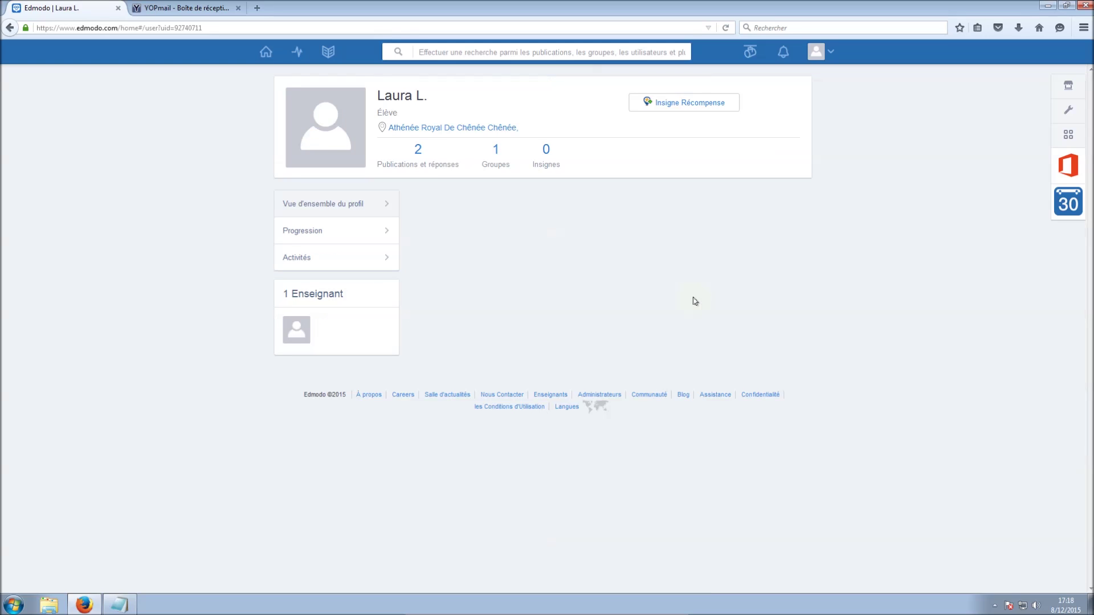
{"action": "left_click", "coordinate": [832, 55]}
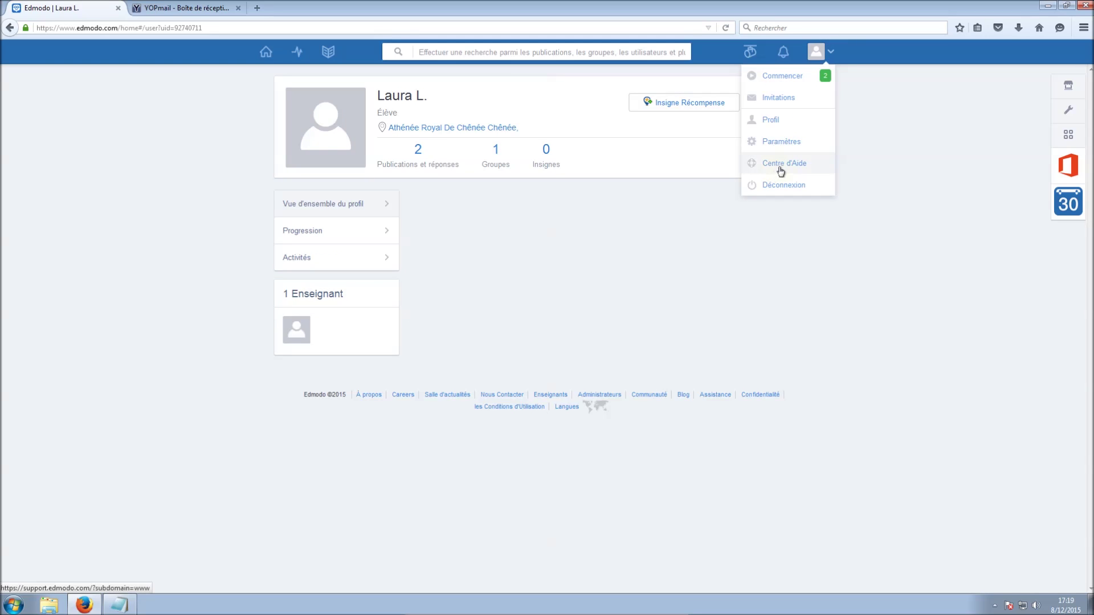
{"action": "left_click", "coordinate": [673, 265]}
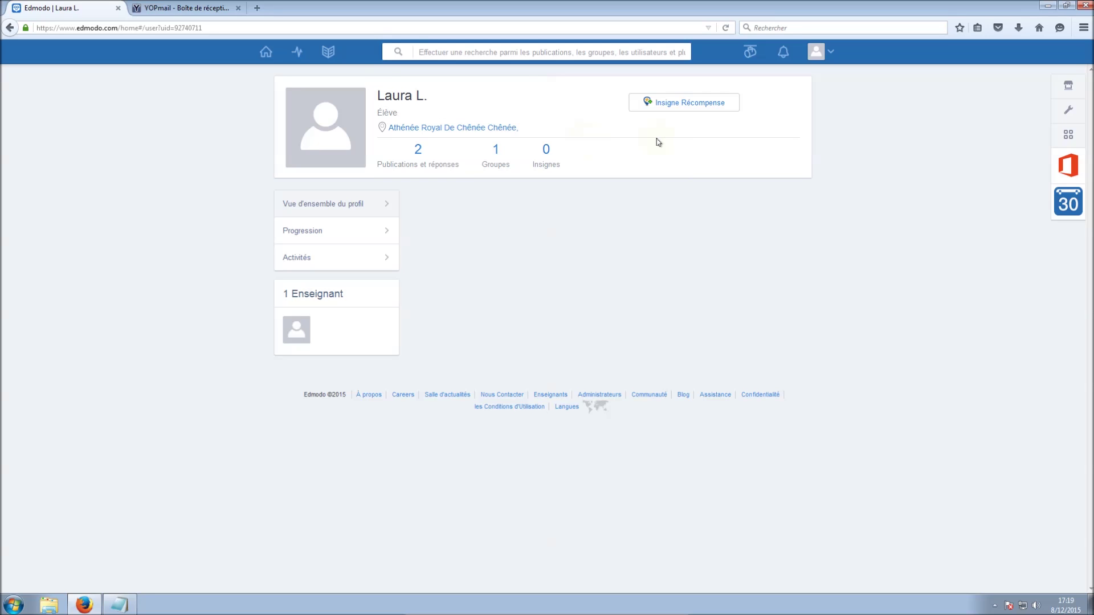
Award the Good Question badge through Insigne Récompense, then reopen and close the badges list
{"action": "left_click", "coordinate": [673, 106]}
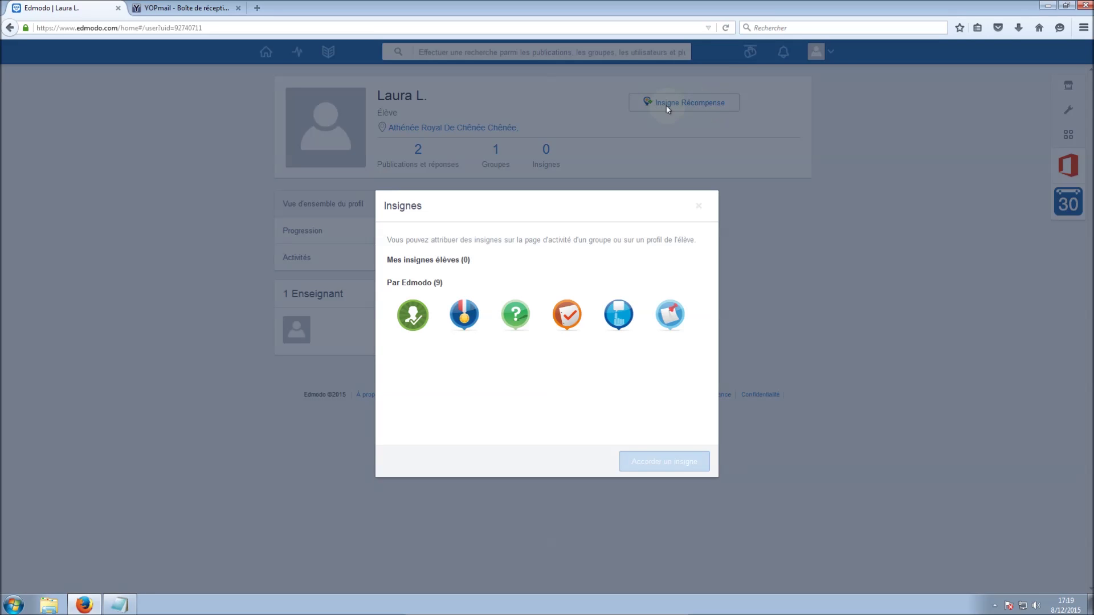
{"action": "left_click", "coordinate": [515, 315]}
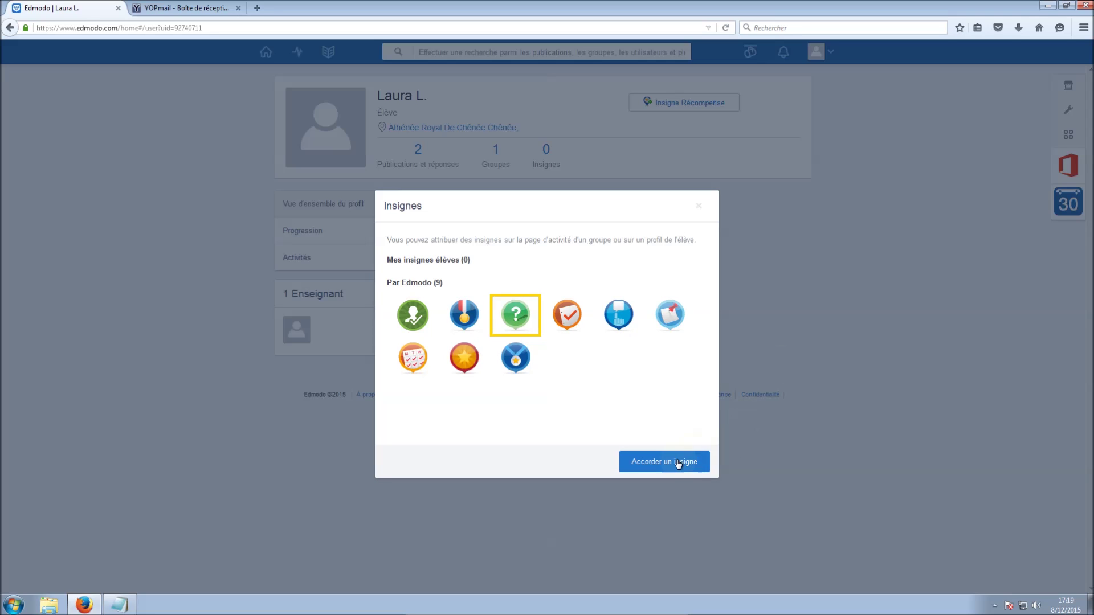
{"action": "left_click", "coordinate": [656, 463]}
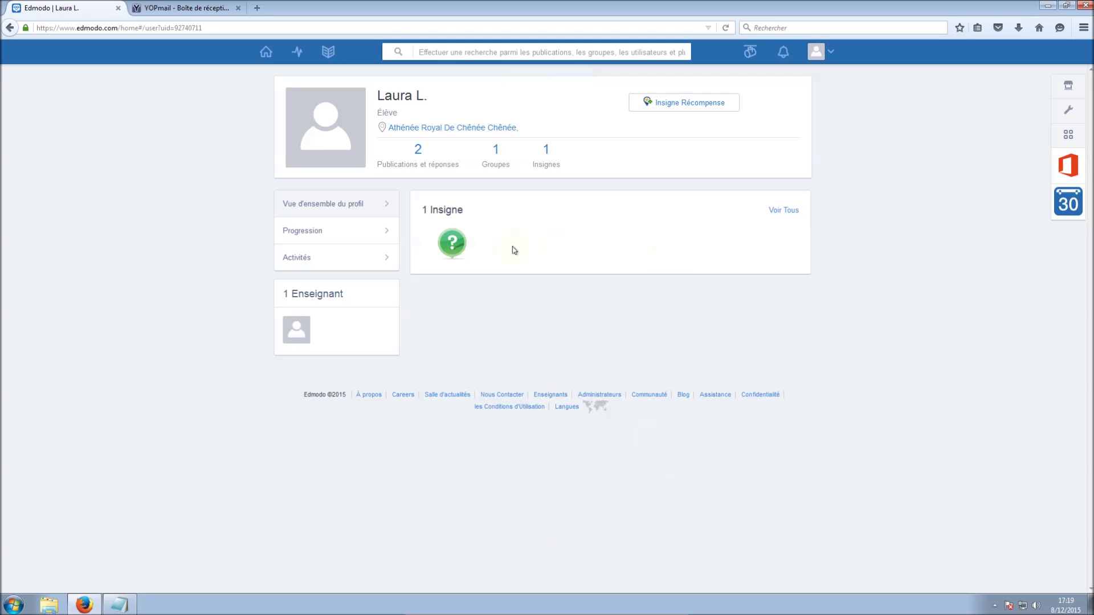
{"action": "mouse_move", "coordinate": [443, 232]}
{"action": "left_click", "coordinate": [693, 105]}
{"action": "left_click", "coordinate": [693, 105]}
{"action": "left_click", "coordinate": [692, 105]}
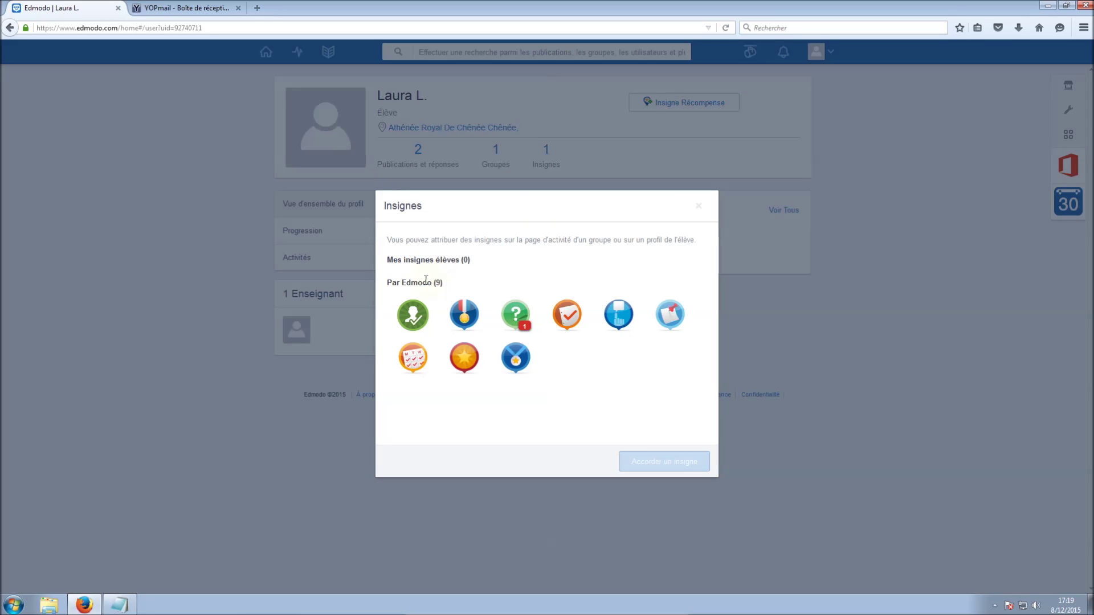
{"action": "left_click", "coordinate": [199, 230]}
View the student's 50% Progression, switch between Réponses and Publications, then return to Accueil
{"action": "left_click", "coordinate": [308, 230]}
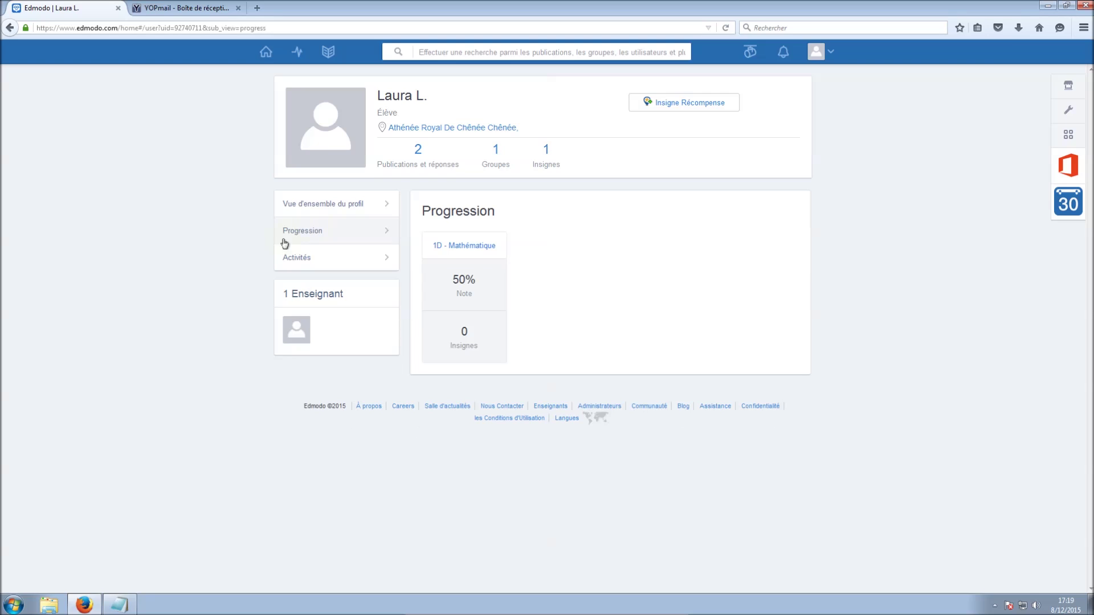
{"action": "left_click", "coordinate": [325, 250]}
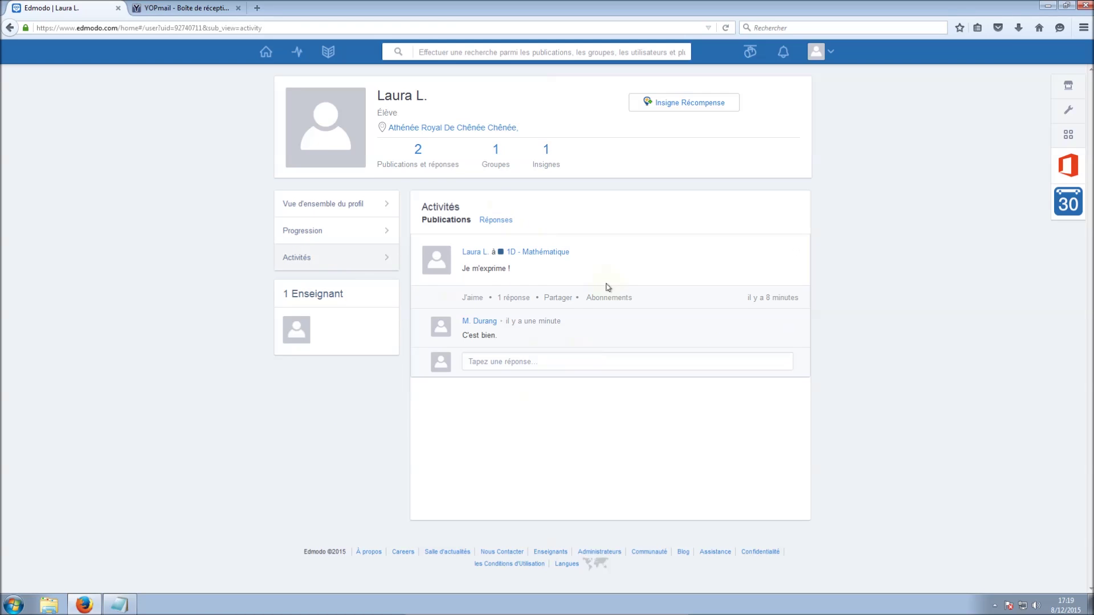
{"action": "left_click", "coordinate": [496, 219]}
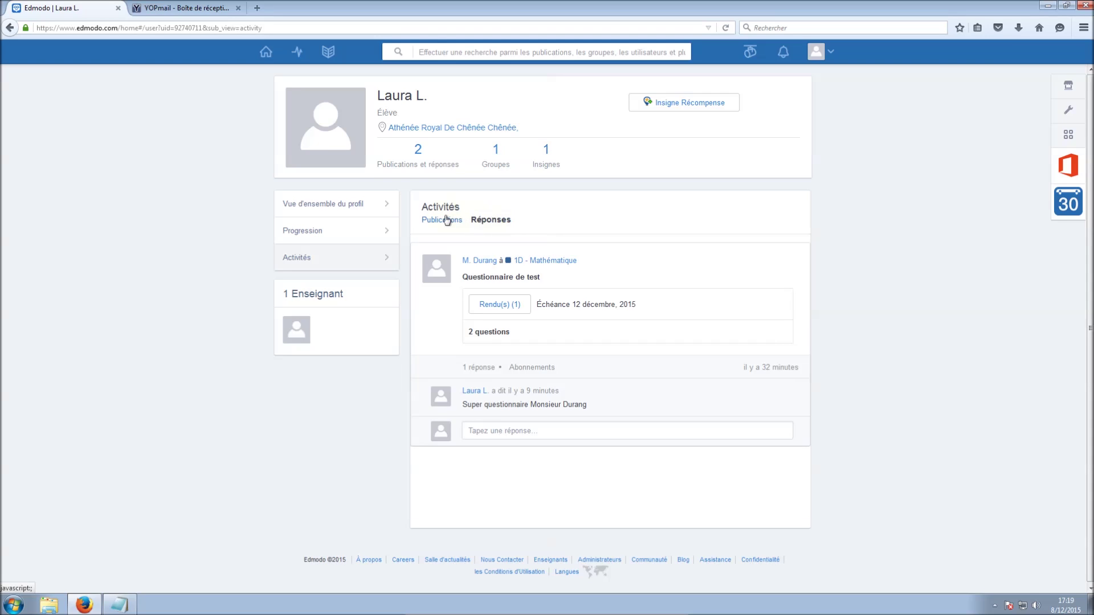
{"action": "left_click", "coordinate": [447, 220]}
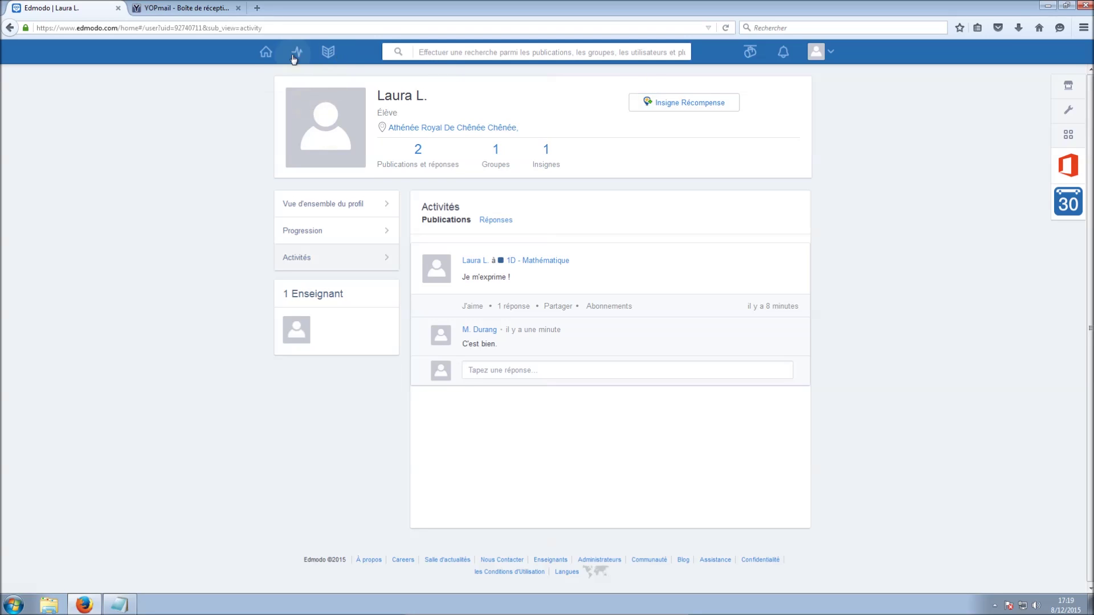
{"action": "left_click", "coordinate": [266, 53]}
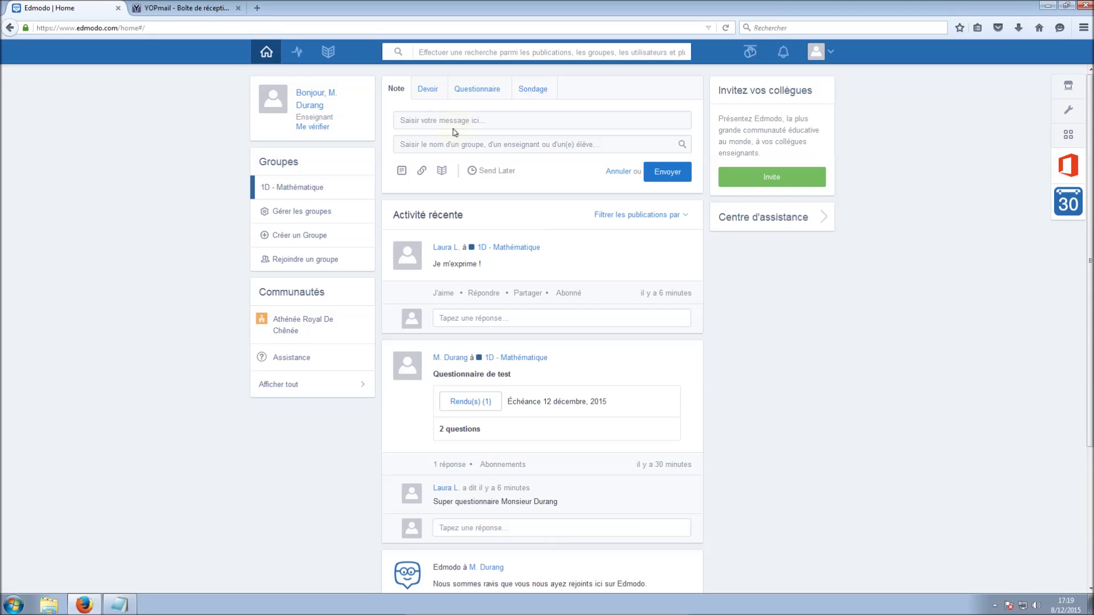